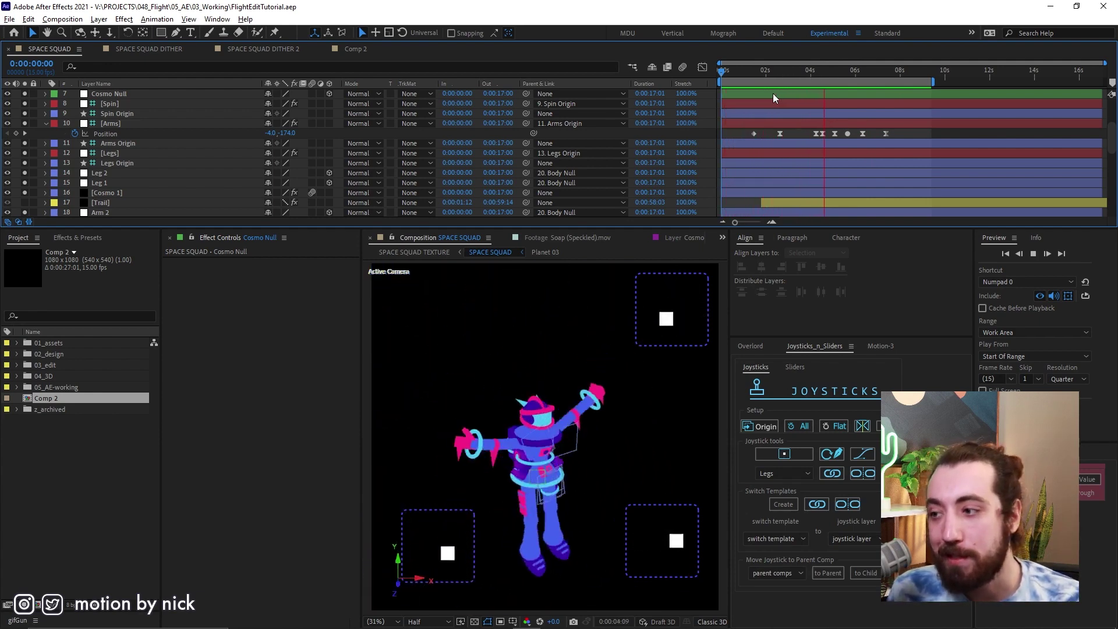
Stop the preview, scrub to about 5 s and drag the Arms joystick to 30.8, 50.3
key("space")
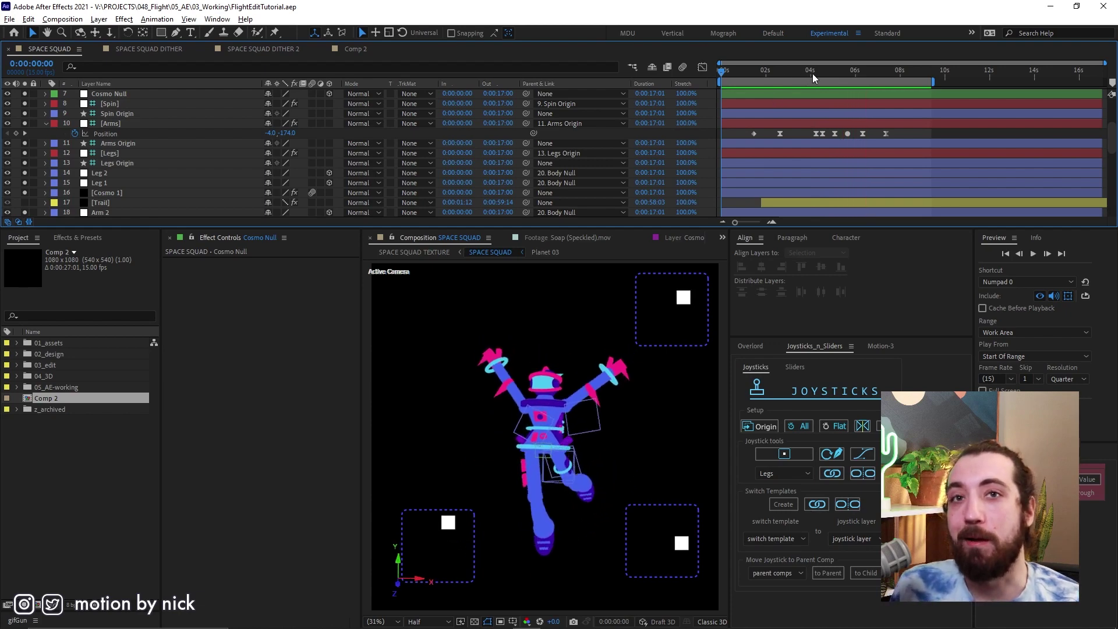
left_click_drag(812, 74, 837, 74)
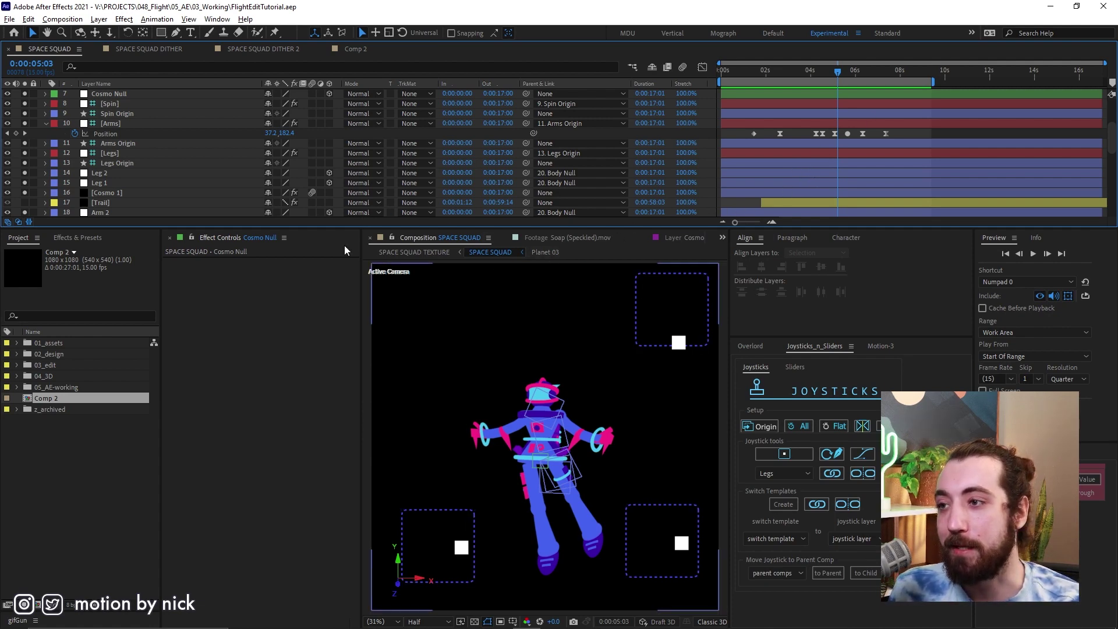
left_click_drag(678, 344, 677, 318)
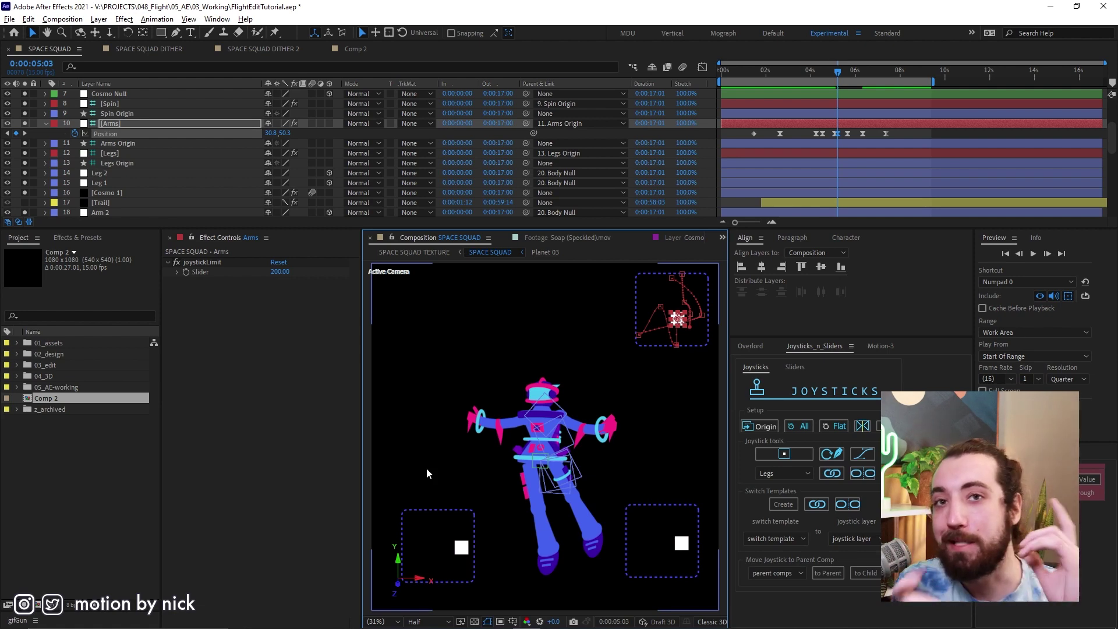
Select the Cosmo 1 layer and expand Groups 1 and 2 of its Element effect
left_click(140, 193)
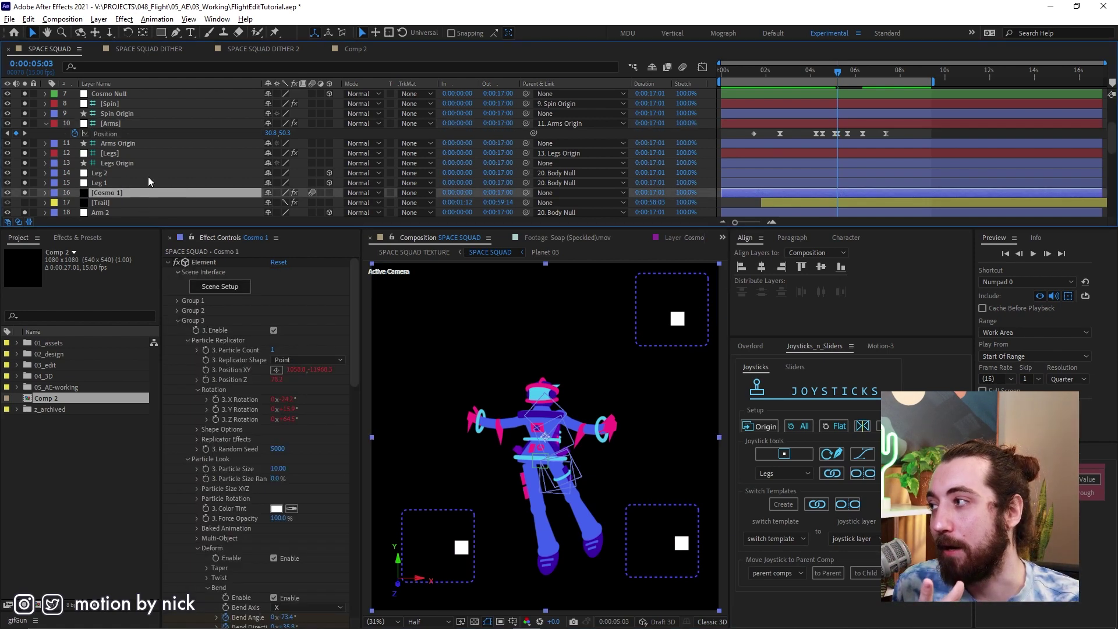
left_click(177, 310)
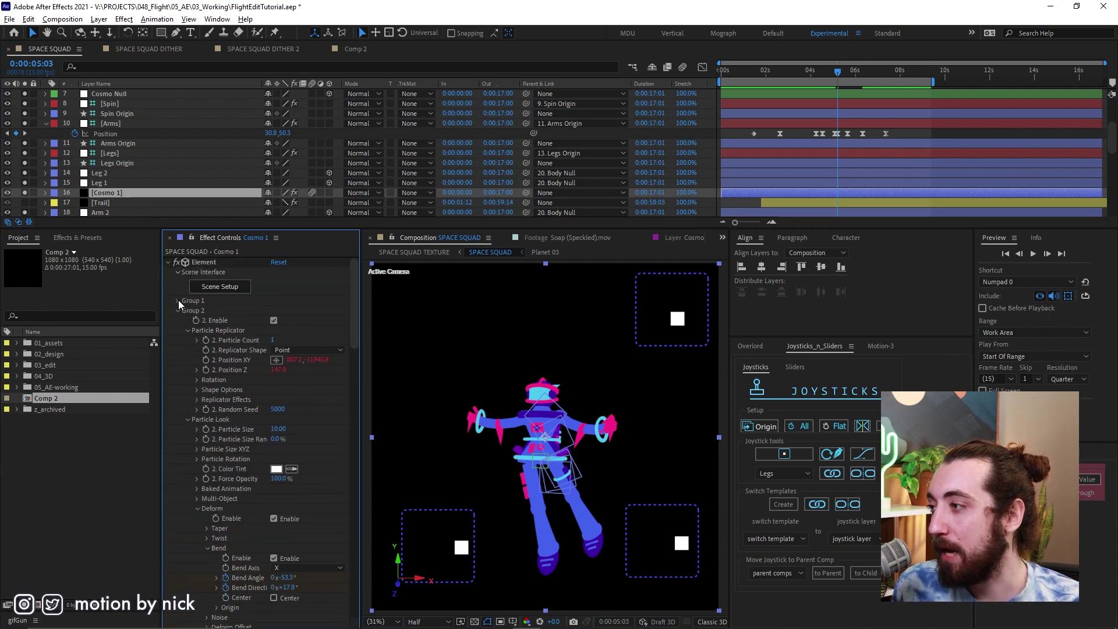
left_click(178, 301)
scroll(178, 300, "down", 1)
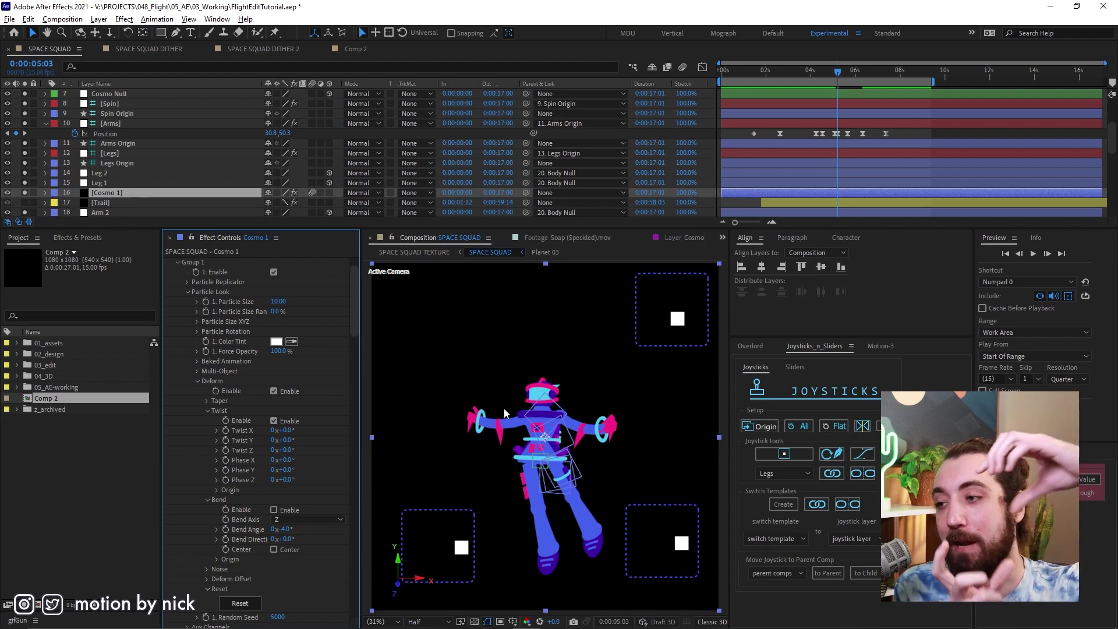
scroll(274, 299, "up", 2)
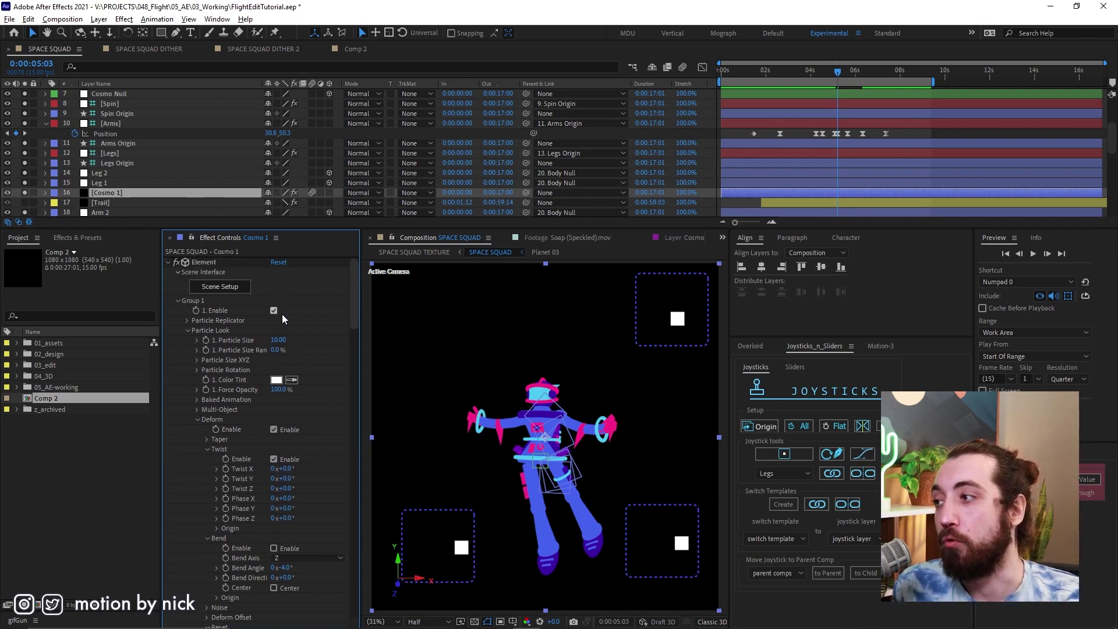
Toggle Group 1 off and on to see its parts, then collapse Groups 1–3
left_click(274, 311)
left_click(273, 311)
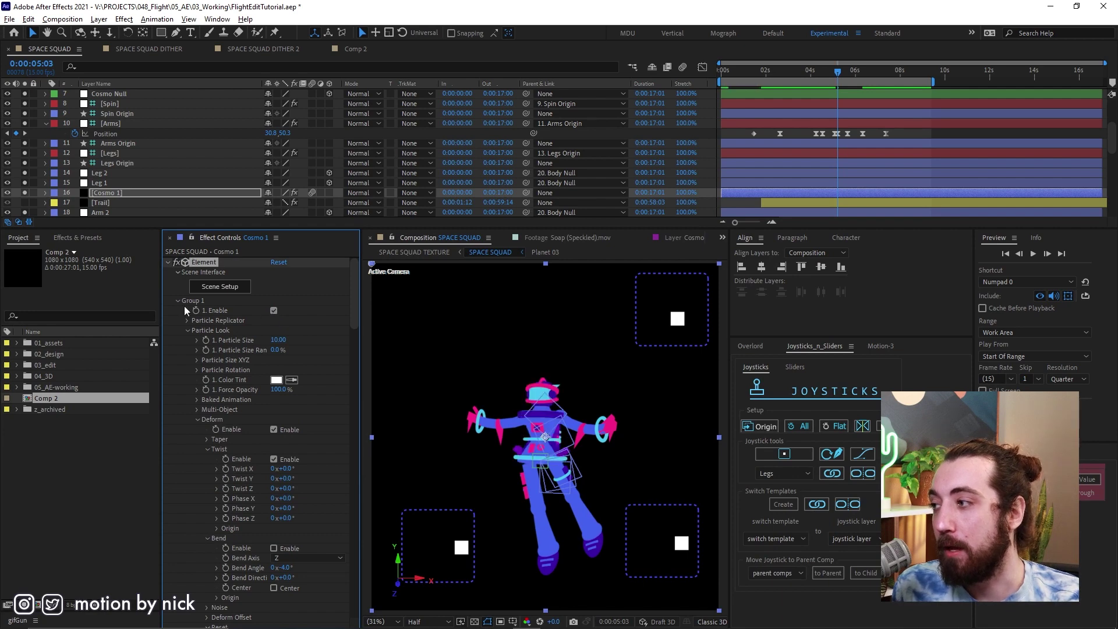
left_click(176, 300)
left_click(178, 310)
left_click(178, 321)
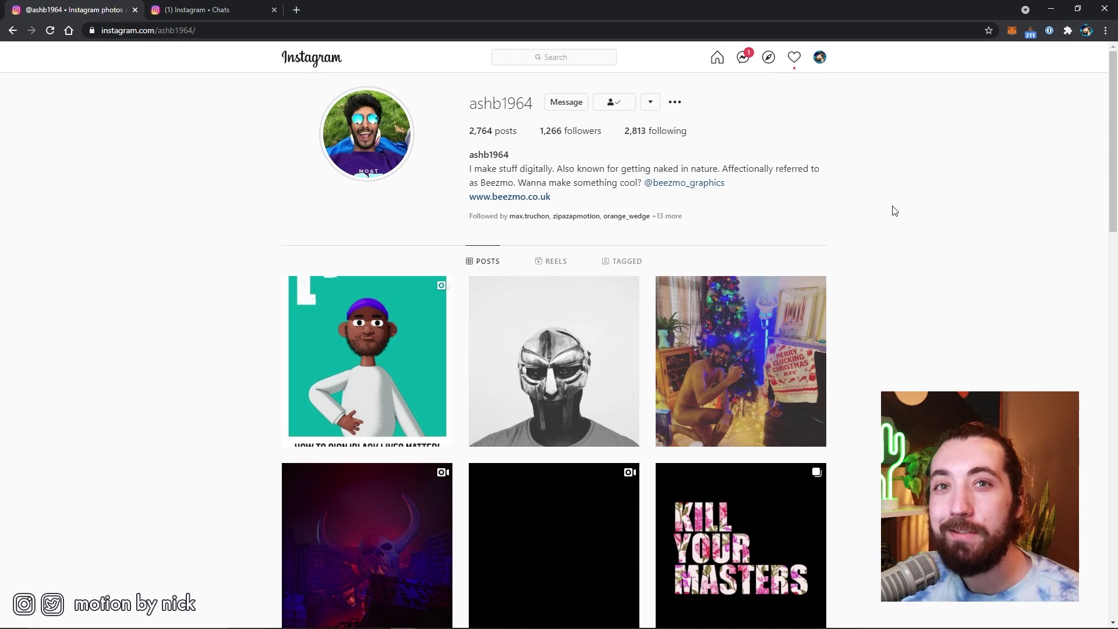
View the profile's story, then switch to the Instagram Chats tab for the robot conversation
left_click(376, 134)
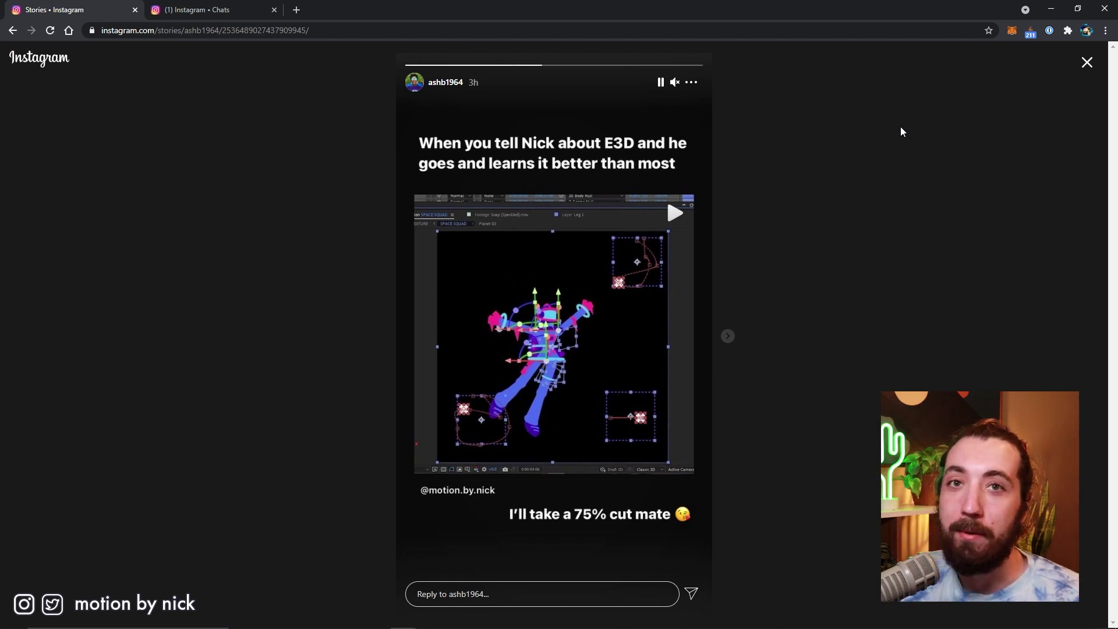
left_click(243, 9)
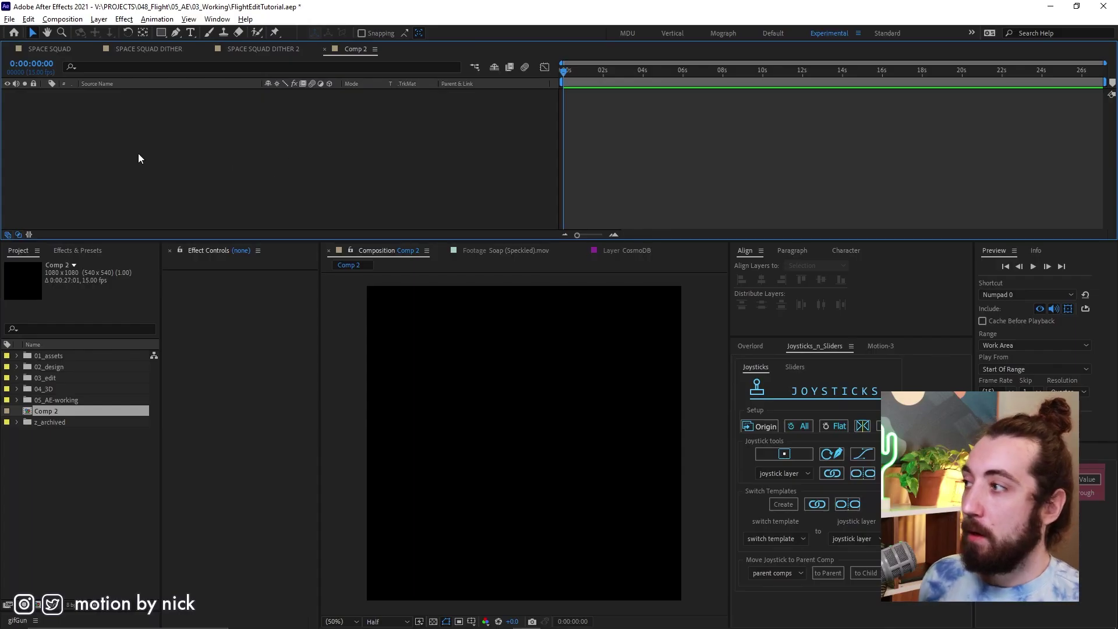
Create a new solid layer named Element in Comp 2
right_click(129, 138)
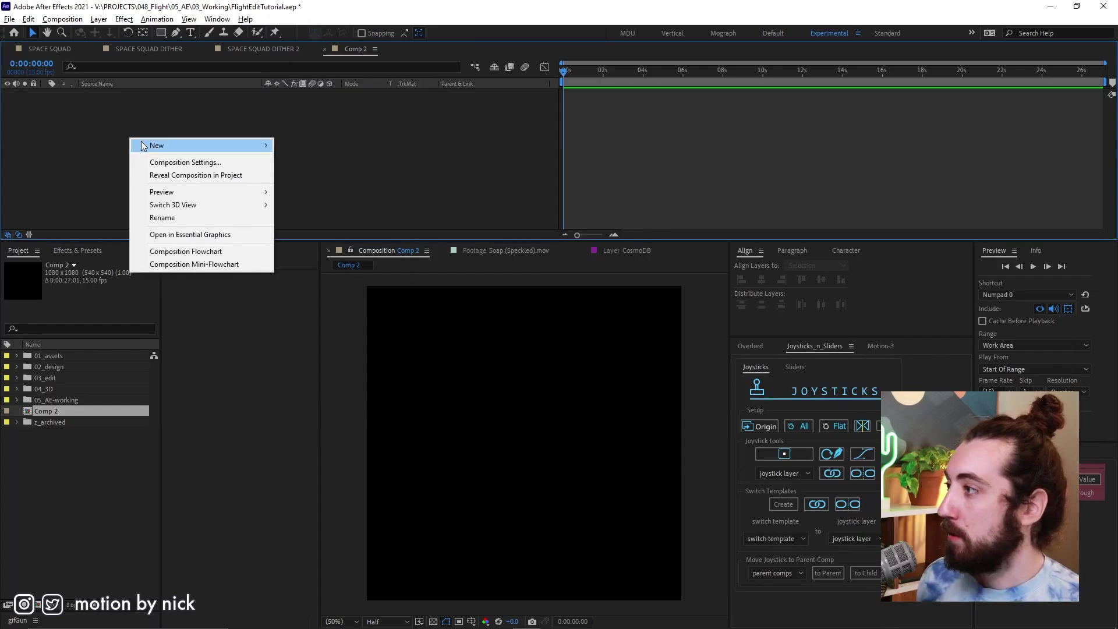
mouse_move(142, 146)
left_click(327, 173)
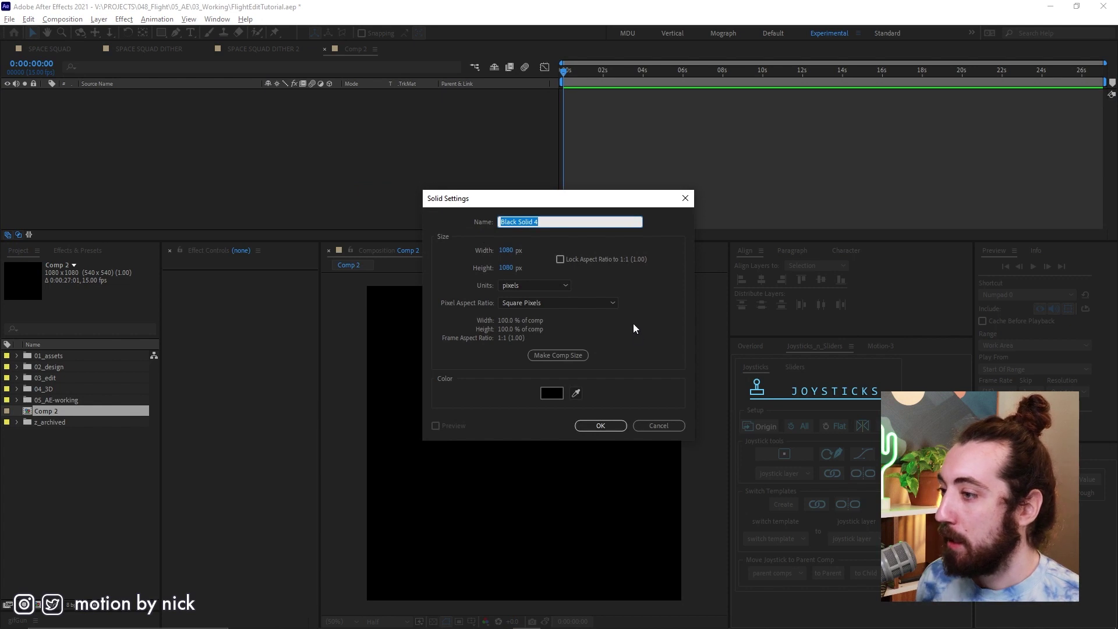
type("Element")
key("Return")
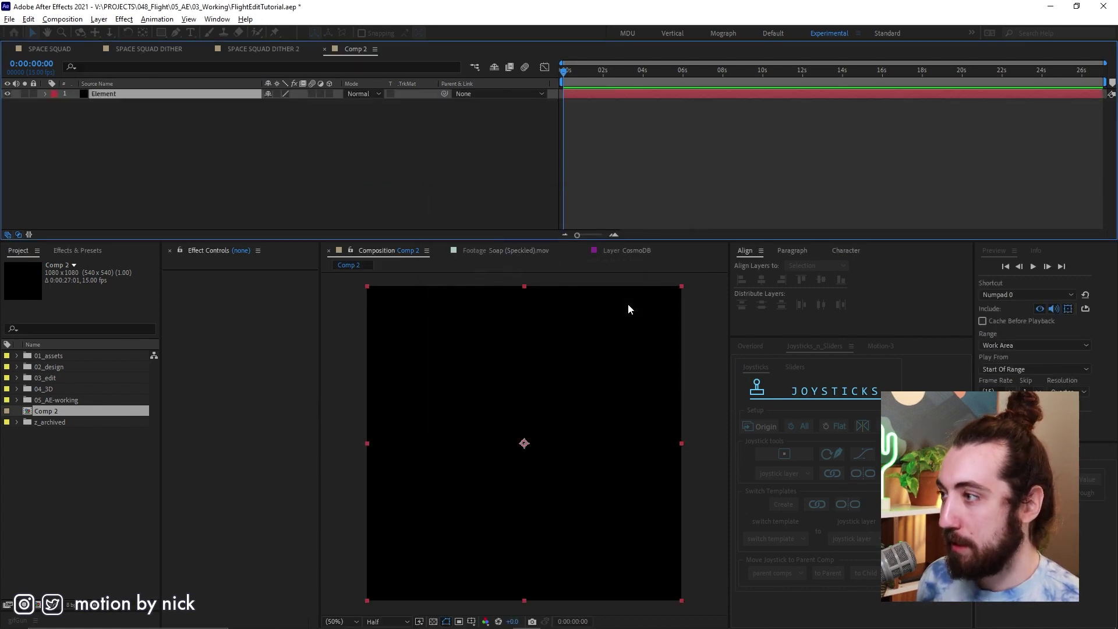
Apply the Element effect to the solid via effect search
key("ctrl+space")
type("elem")
key("Return")
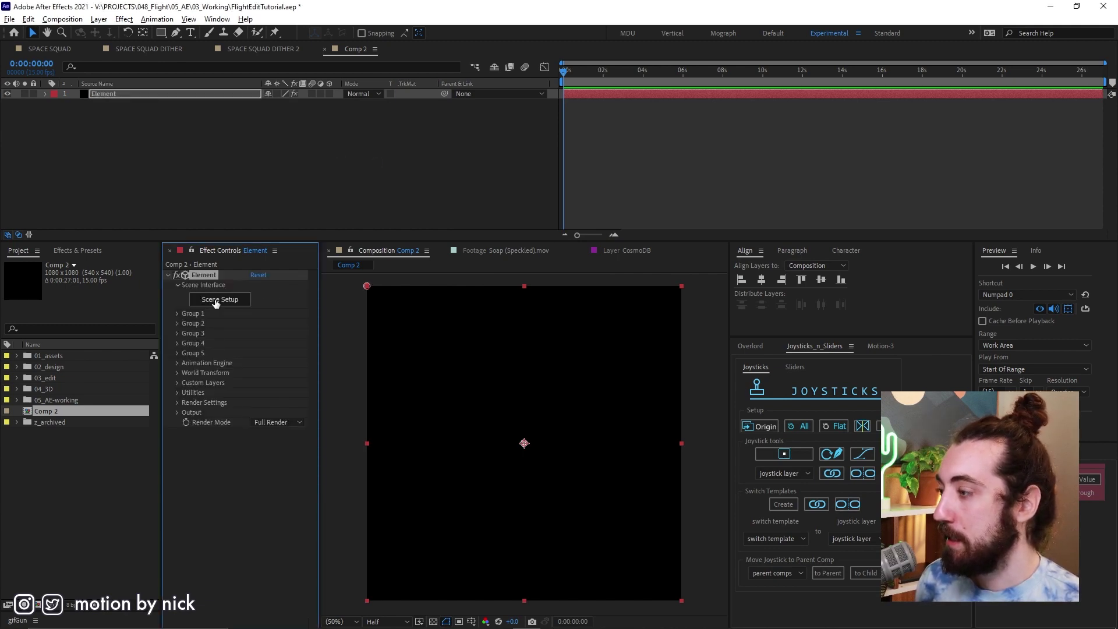
Load the Cosmo v2 model into Element's Scene Setup
left_click(215, 300)
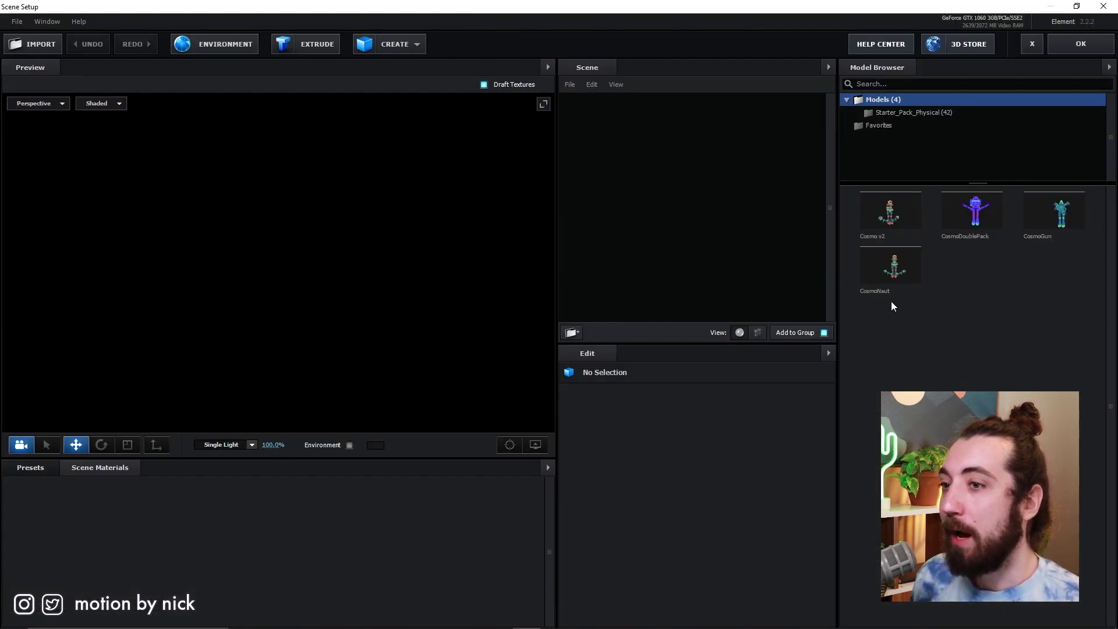
left_click(892, 214)
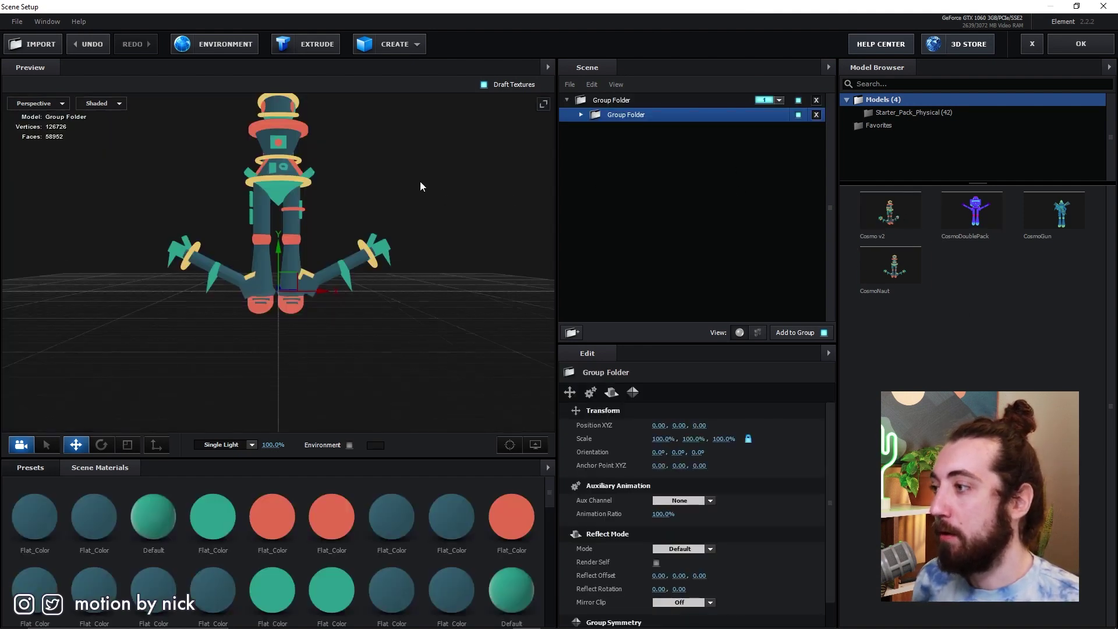
left_click_drag(421, 190, 419, 232)
Expand the nested Group Folders to reveal the robot's Arm, Head, Torso and Leg parts
left_click(582, 115)
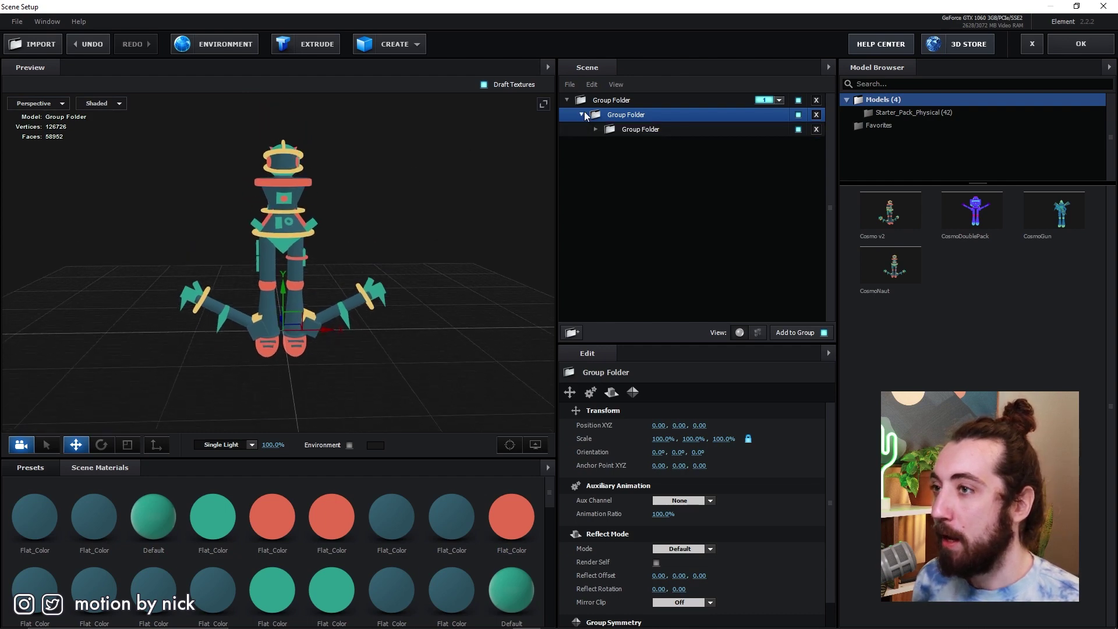
left_click(596, 129)
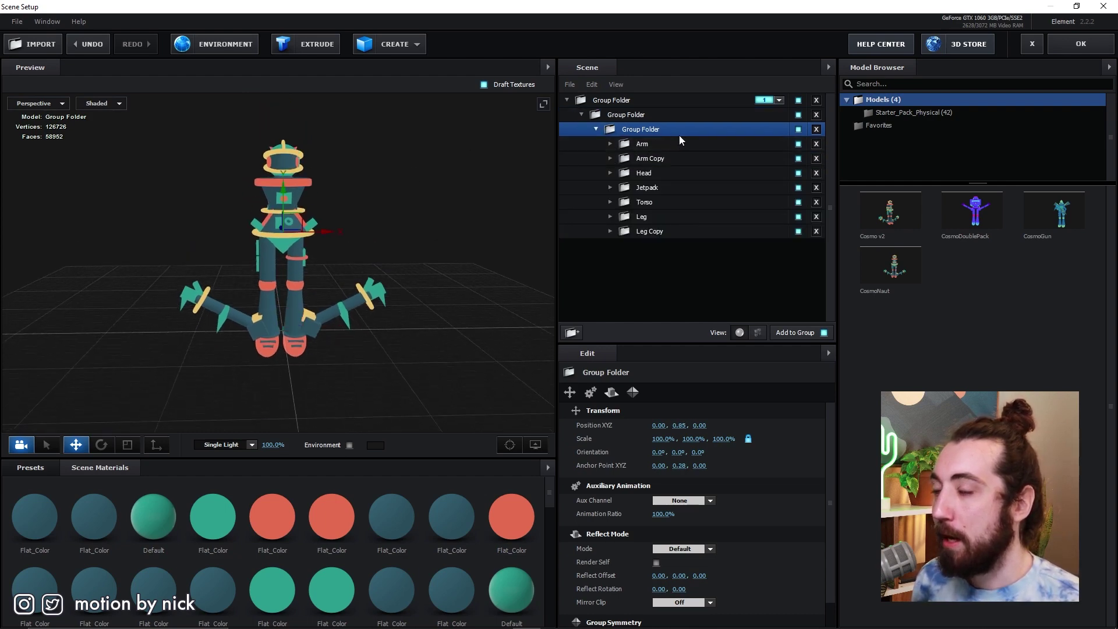
left_click(777, 99)
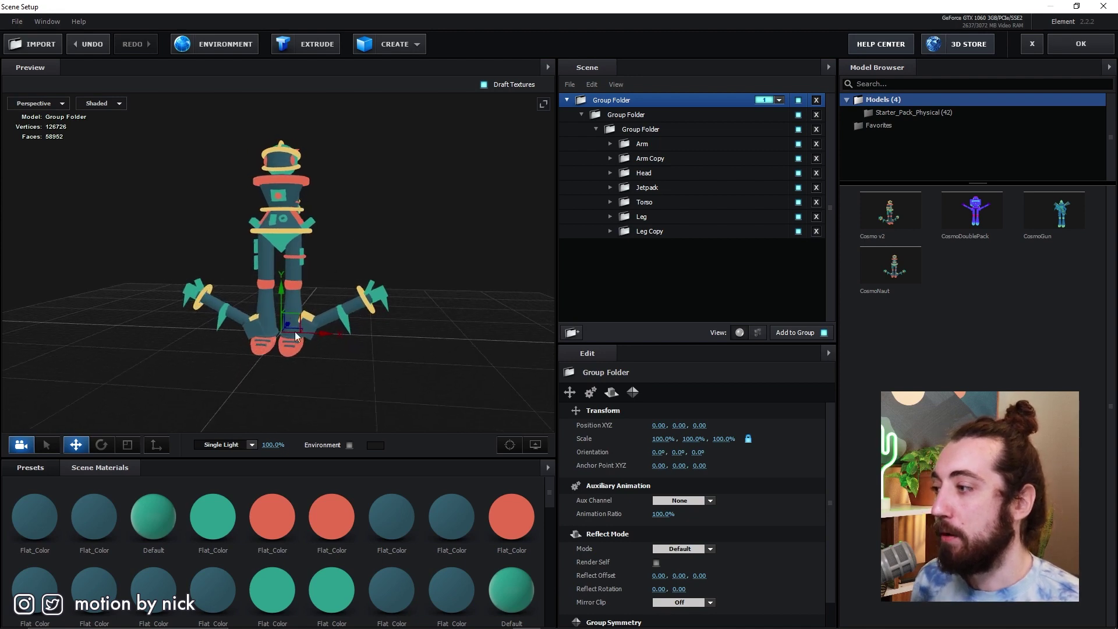
scroll(239, 334, "up", 3)
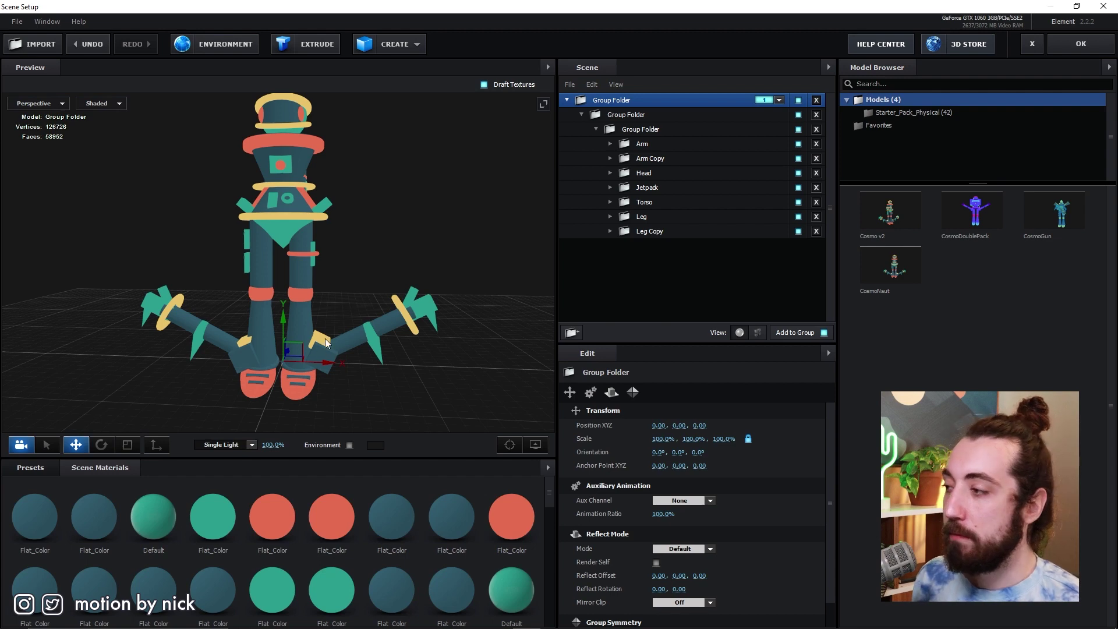
mouse_move(387, 289)
left_mouse_down()
mouse_move(383, 264)
mouse_move(390, 271)
left_mouse_up()
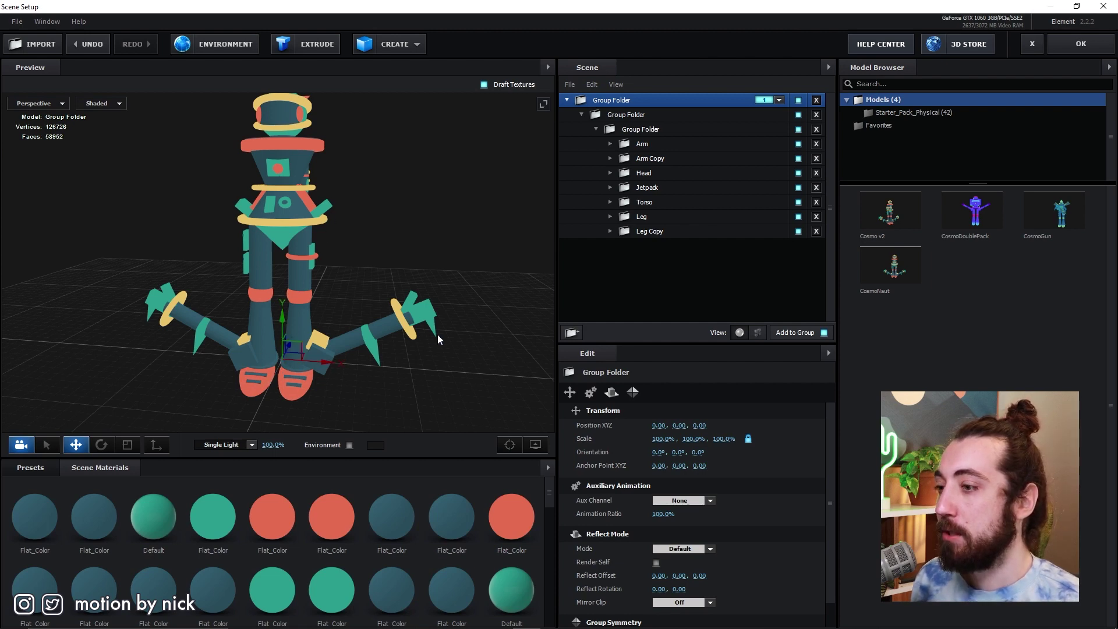
Select the whole robot group and lower it along the Y axis
right_click(655, 142)
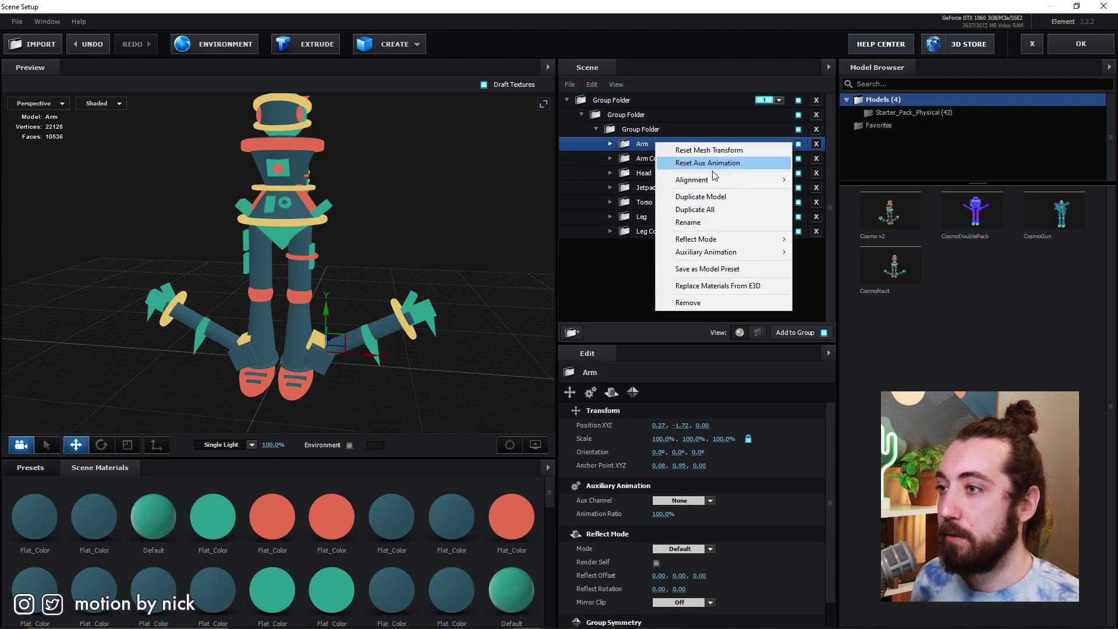
mouse_move(718, 179)
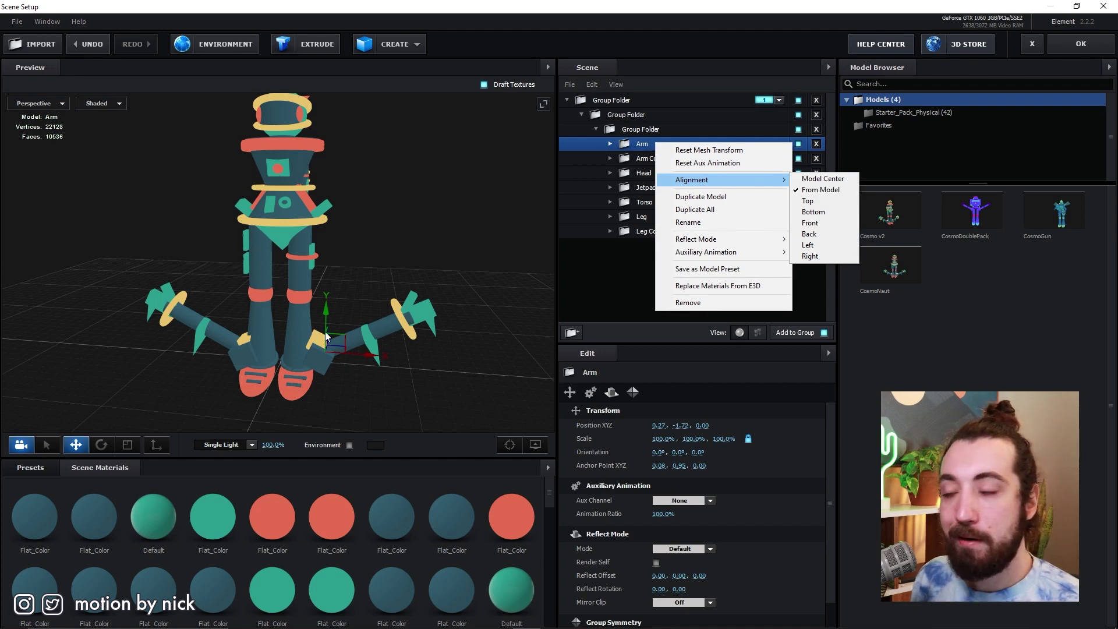
left_click(381, 295)
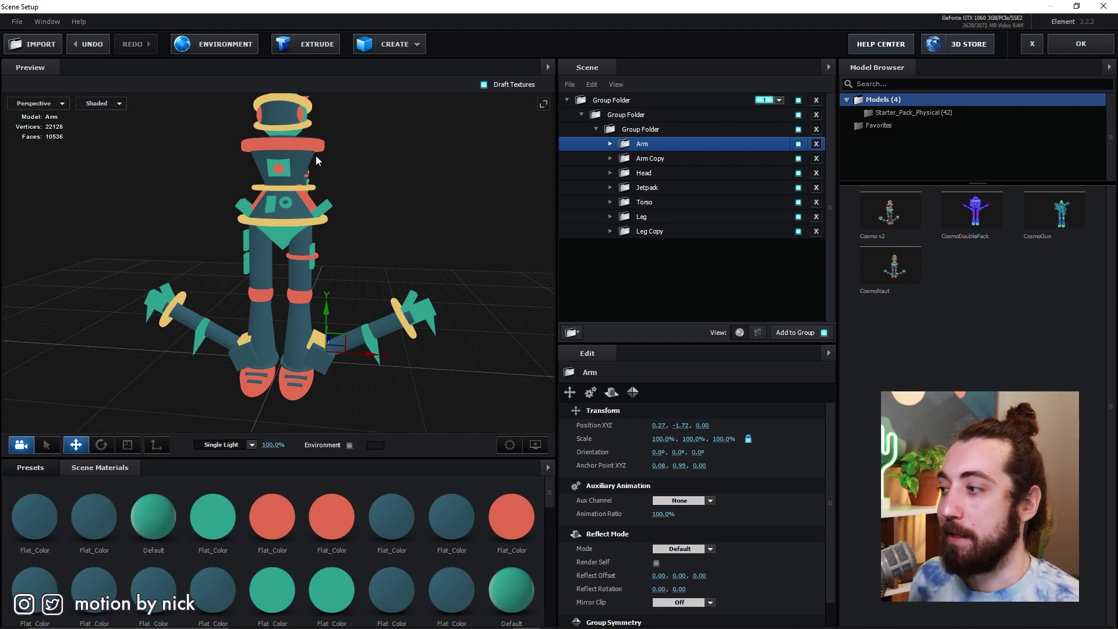
mouse_move(410, 261)
left_mouse_down()
mouse_move(420, 264)
mouse_move(386, 263)
mouse_move(443, 256)
mouse_move(382, 282)
mouse_move(418, 273)
mouse_move(396, 248)
left_mouse_up()
left_click(599, 100)
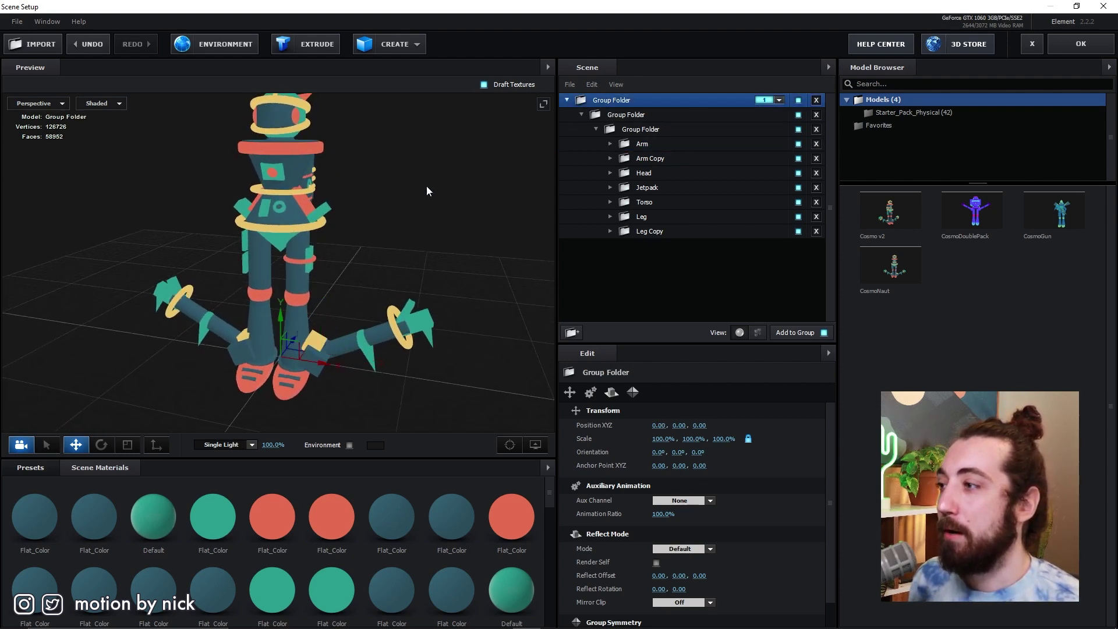
left_click_drag(278, 313, 280, 398)
Raise Arm Copy to shoulder height along Y, then reselect the Arm part
left_click_drag(331, 353, 351, 268)
left_click(664, 148)
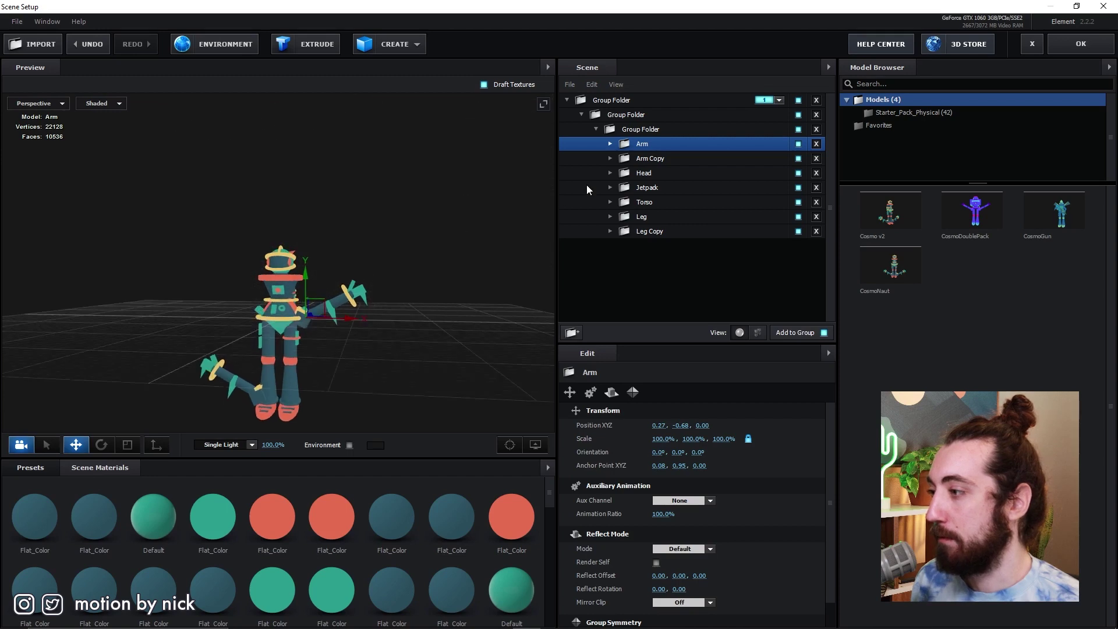
left_click(648, 160)
left_click_drag(259, 349, 260, 275)
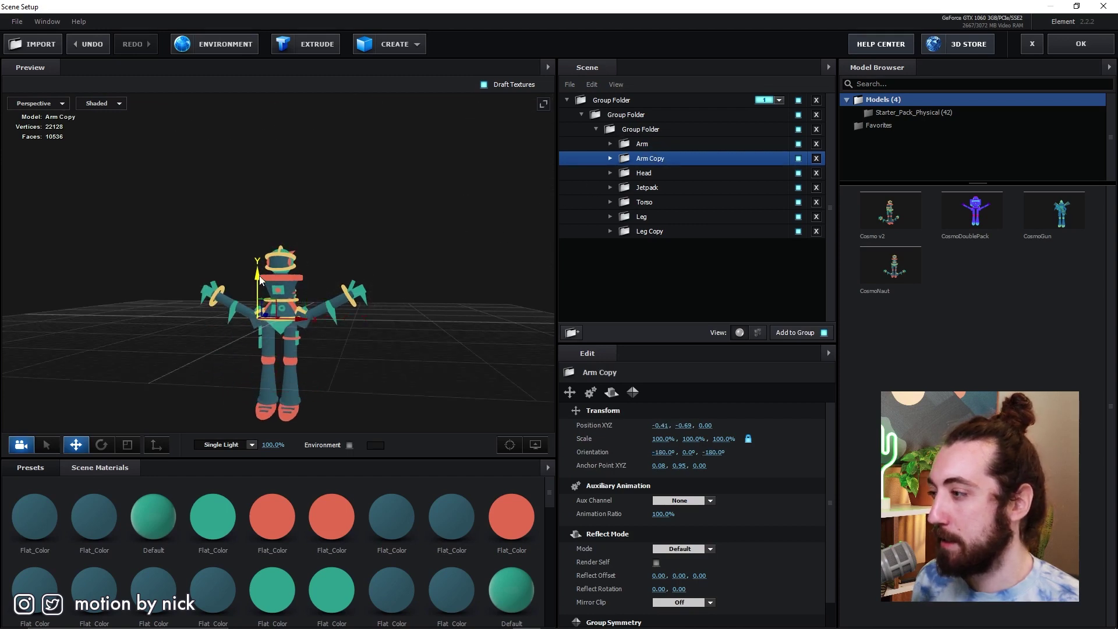
left_click_drag(401, 235, 352, 250)
left_click_drag(281, 311, 359, 266)
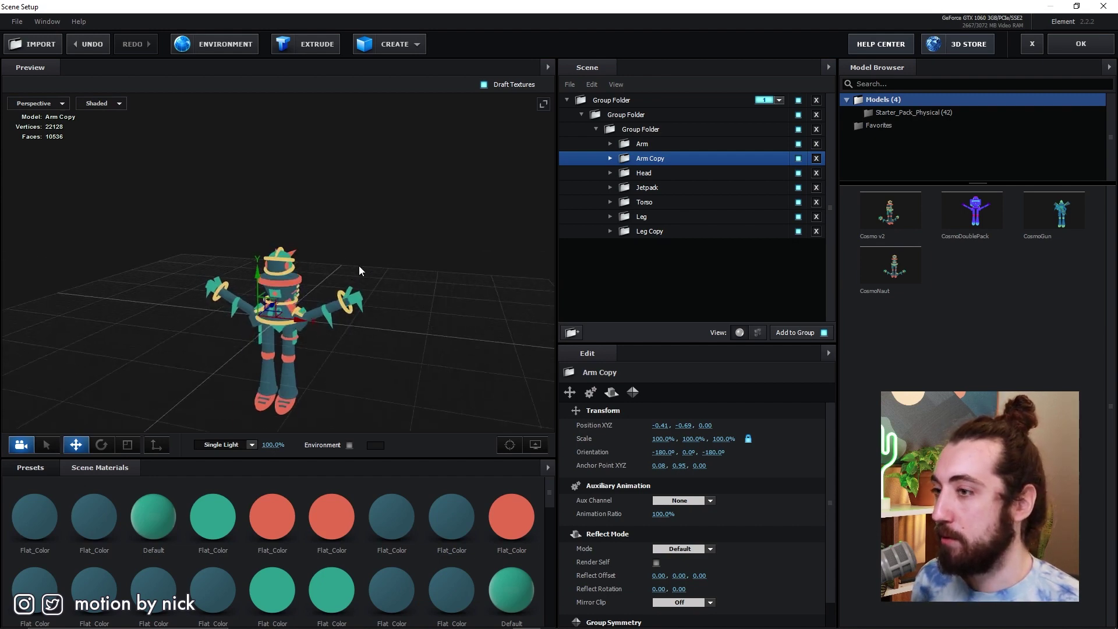
left_click(652, 145)
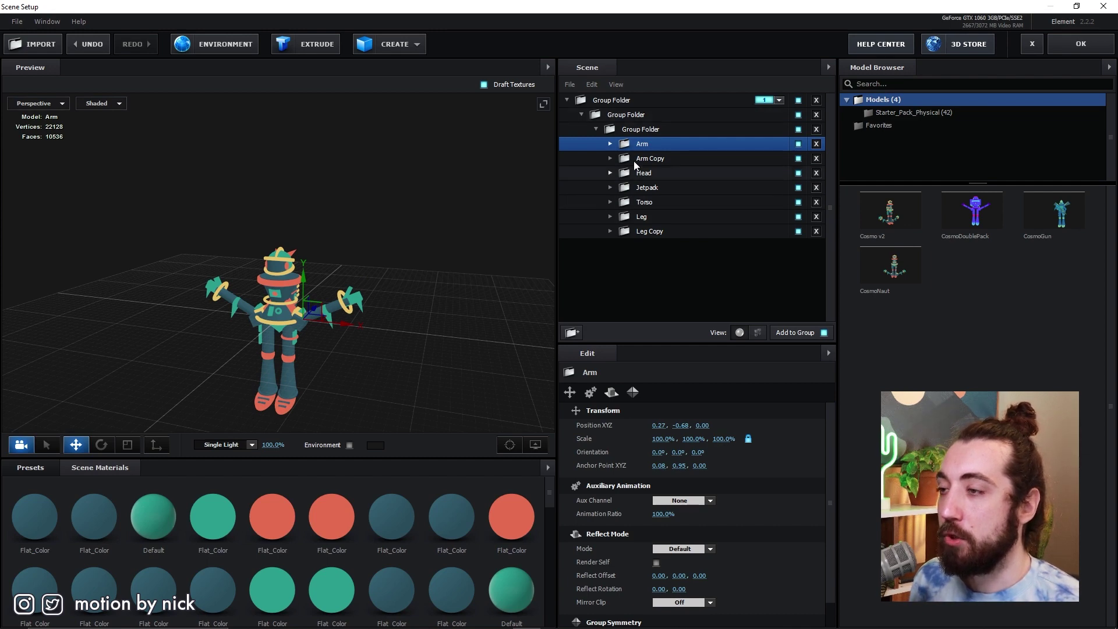
Move Arm, Arm Copy and Leg out of the nested folder to root level
left_click_drag(655, 149, 643, 227)
left_click_drag(652, 141, 639, 278)
left_click_drag(643, 188, 640, 279)
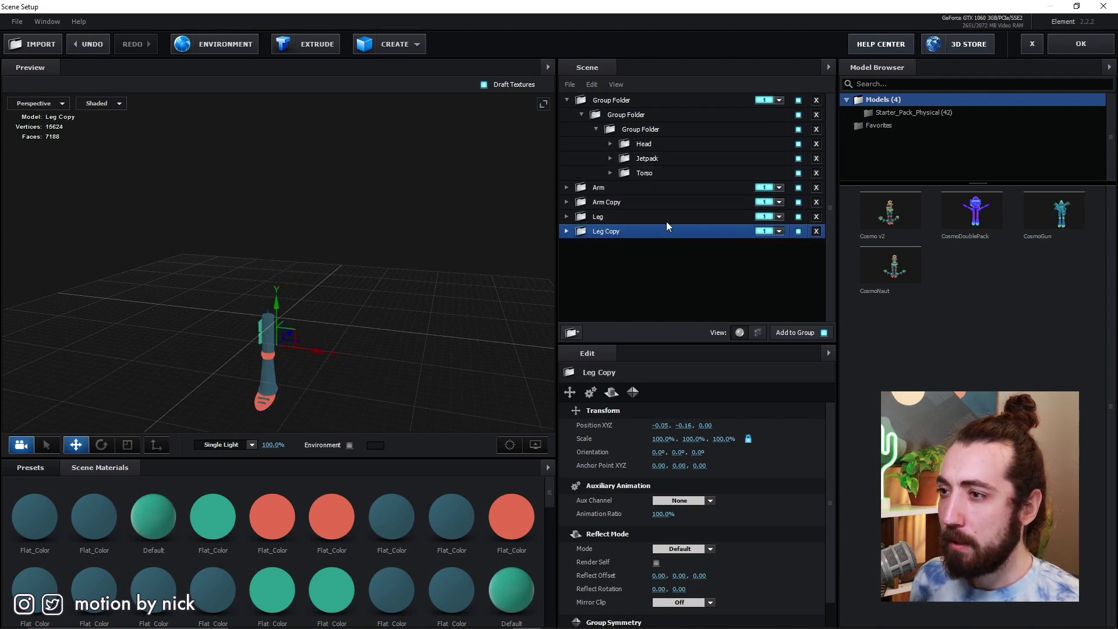
left_click(617, 98)
Assign Arm to group 2 and Arm Copy to group 3
left_click(655, 186)
left_click(779, 189)
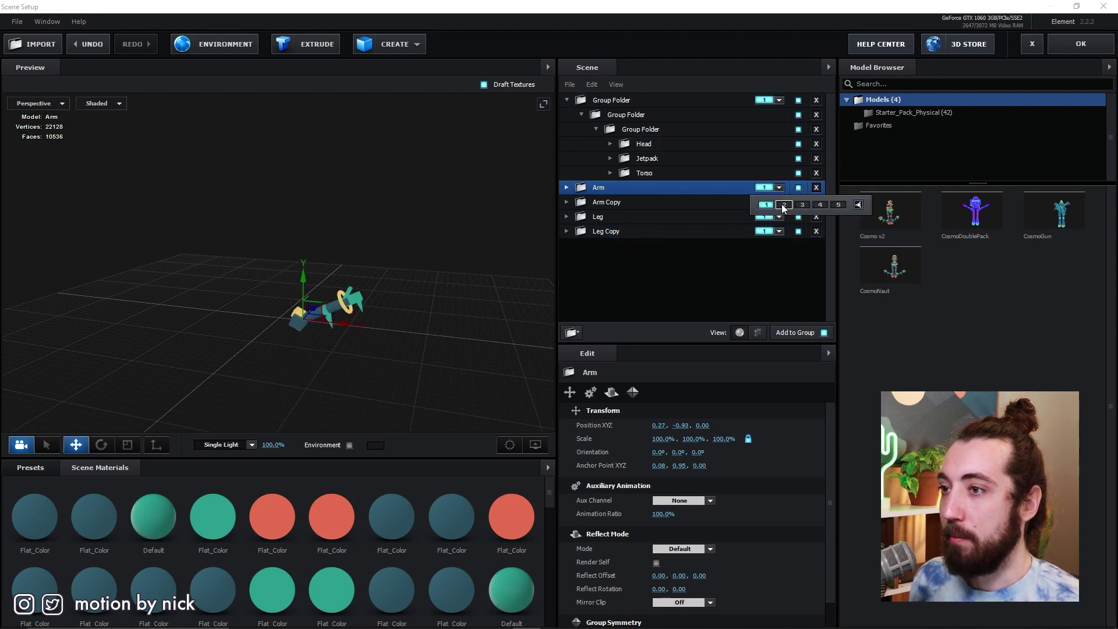
left_click(784, 205)
left_click(686, 203)
left_click(768, 201)
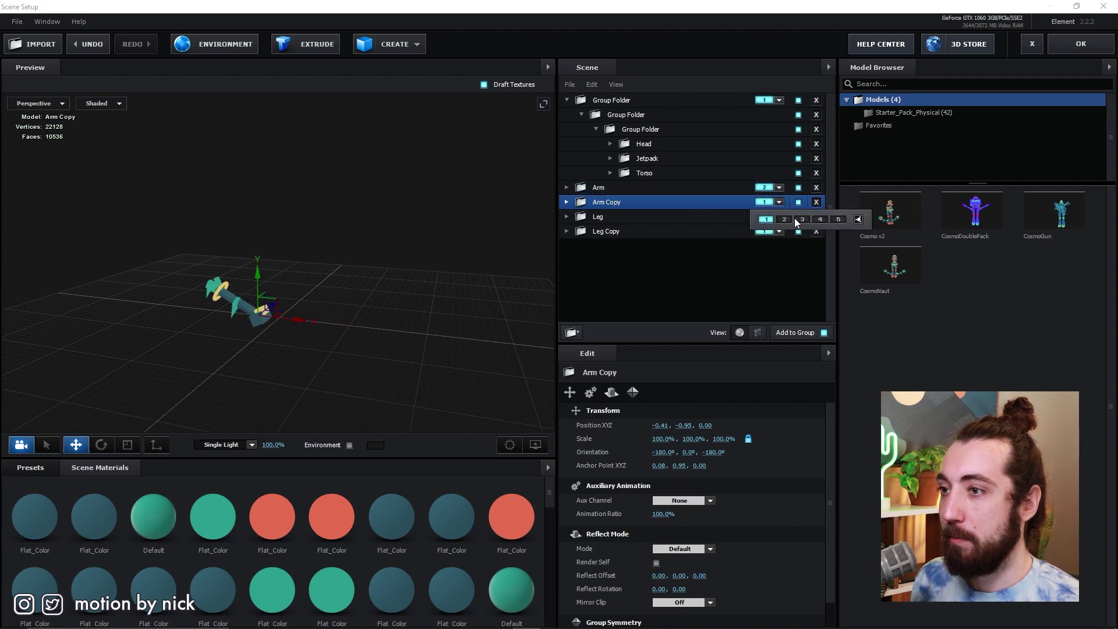
left_click(802, 219)
Assign Leg to group 4 and Leg Copy to group 5
left_click(721, 216)
left_click(766, 216)
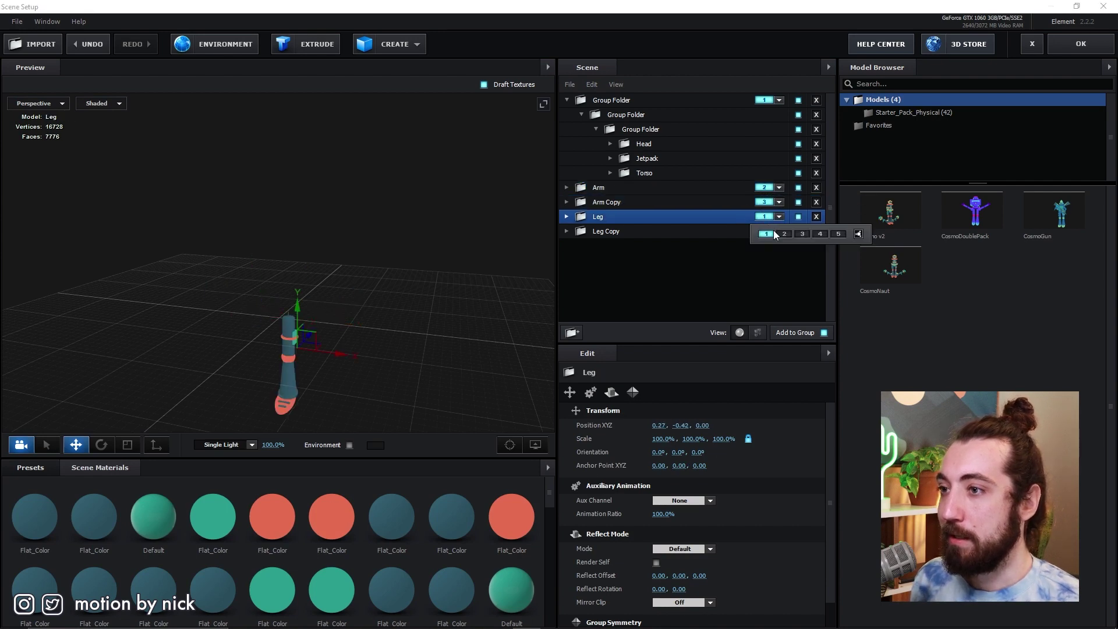
left_click(820, 234)
left_click(693, 231)
left_click(767, 232)
left_click(837, 248)
left_click_drag(419, 262, 296, 382)
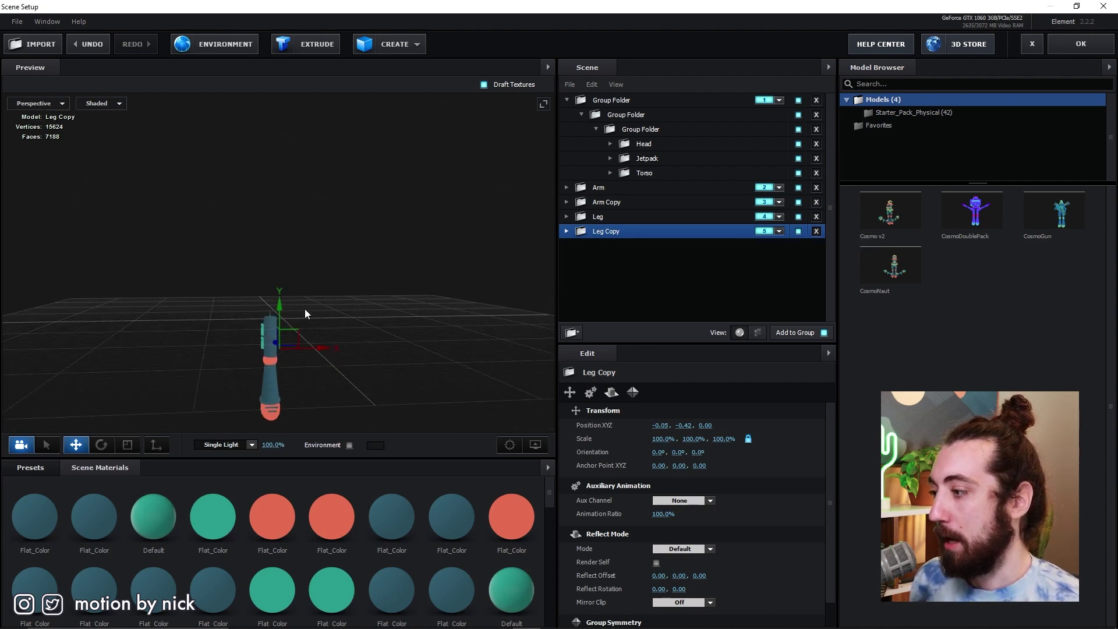
Switch the preview lighting to SSS and select the top-level Group Folder
left_click(250, 445)
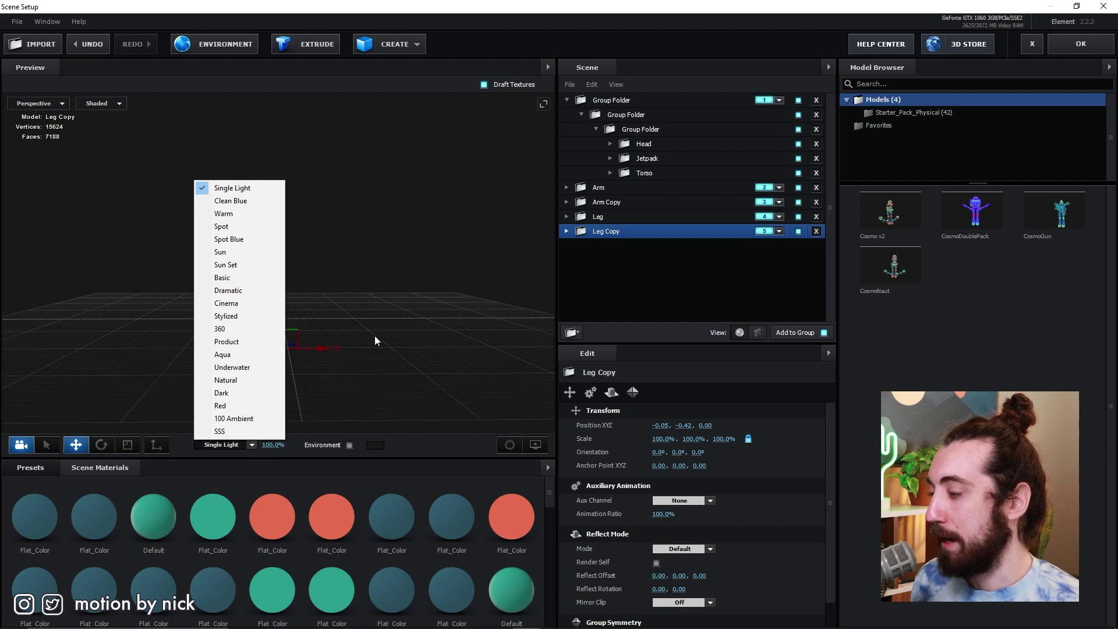
left_click(379, 337)
left_click(250, 445)
left_click(243, 432)
left_click_drag(330, 368, 278, 349)
left_click(640, 99)
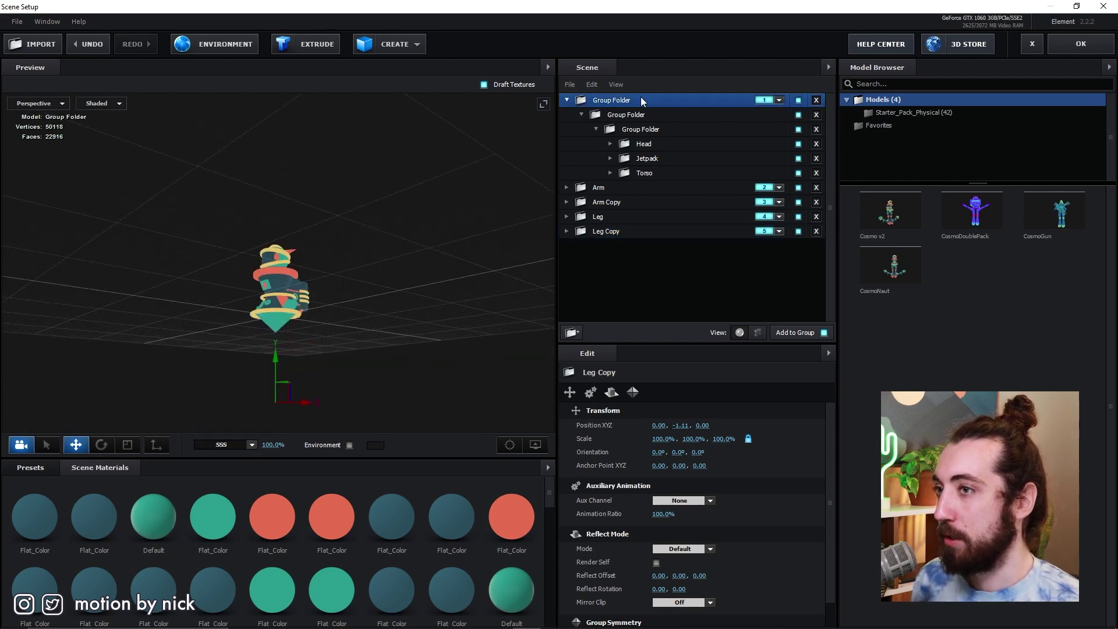
left_click_drag(454, 192, 353, 280)
Set the preview lighting to 100 Ambient and confirm Scene Setup with OK
left_click(233, 445)
left_click(236, 419)
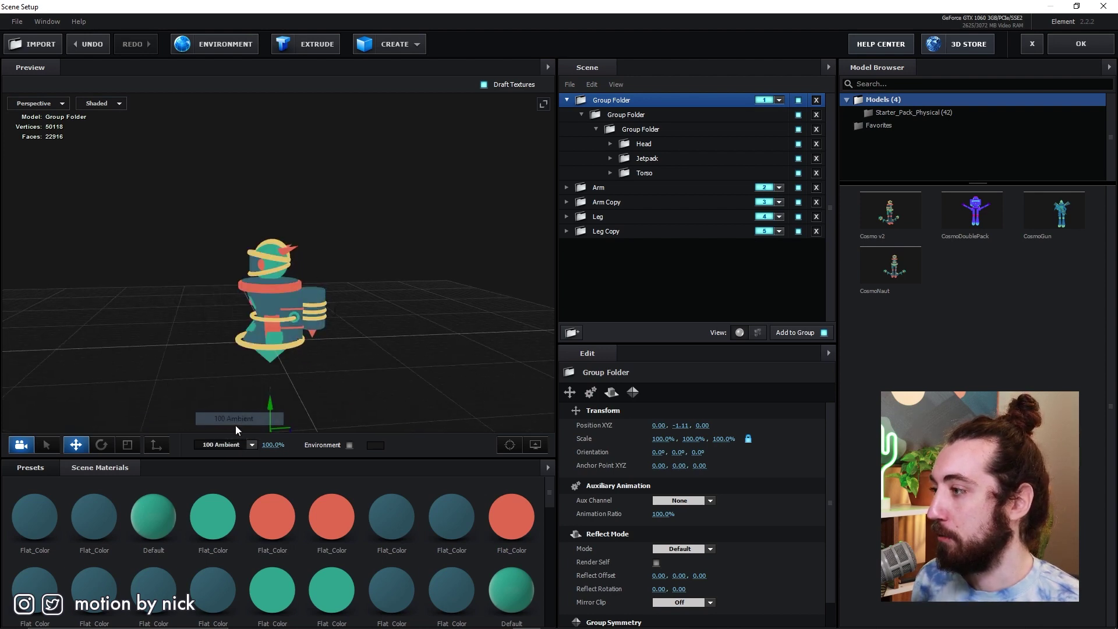
mouse_move(239, 352)
left_mouse_down()
mouse_move(324, 339)
mouse_move(282, 408)
mouse_move(159, 395)
left_mouse_up()
left_click(236, 445)
left_click(245, 431)
left_click(221, 445)
left_click(230, 420)
left_click_drag(228, 420, 303, 352)
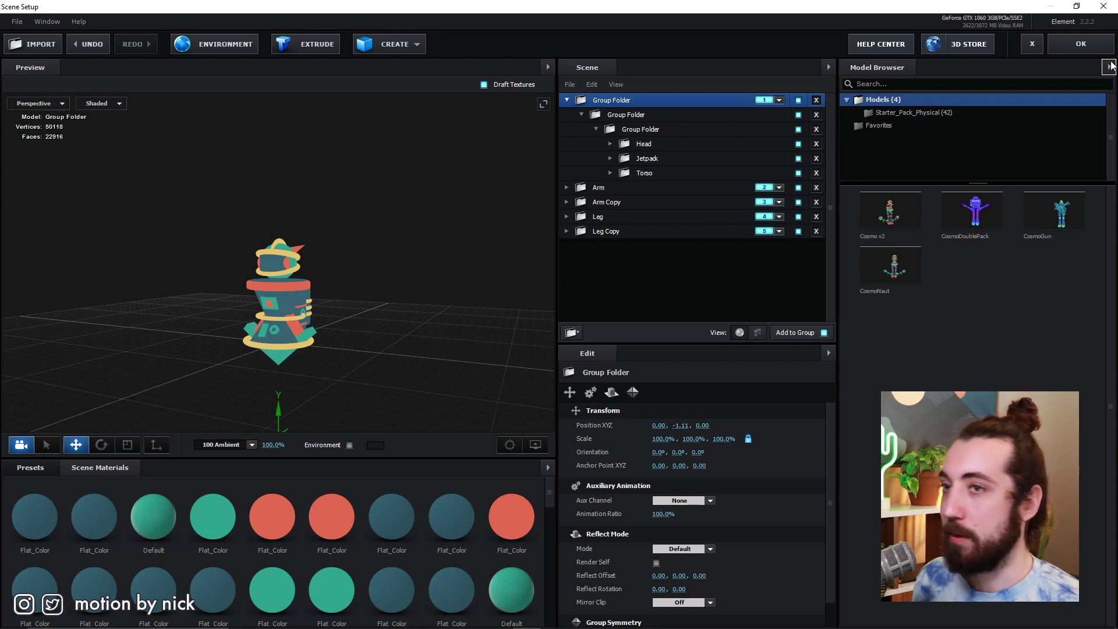
left_click(1082, 44)
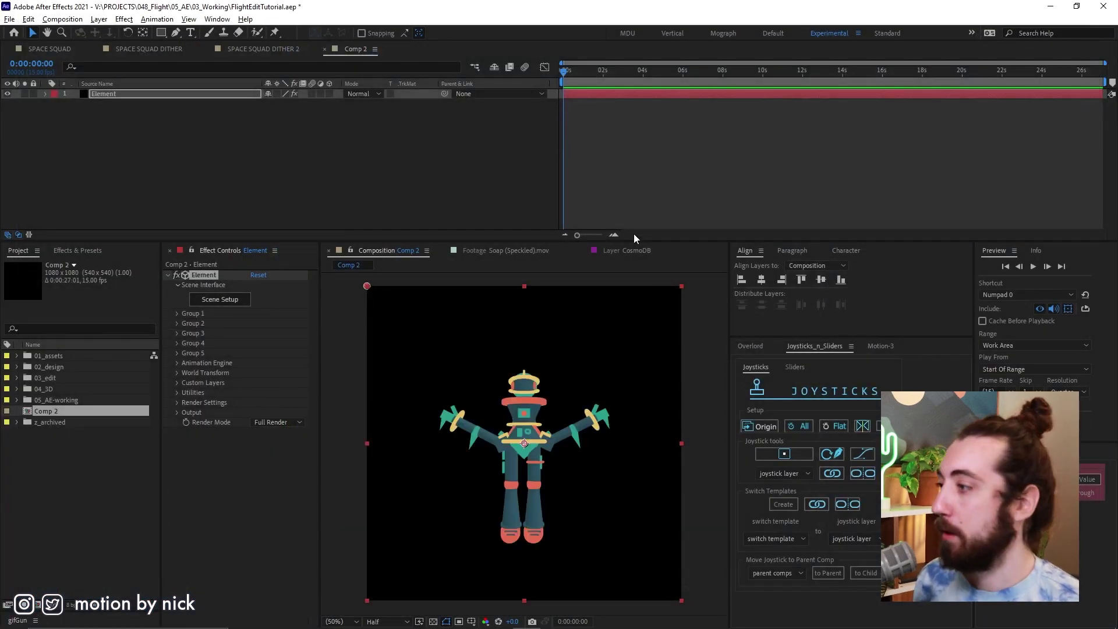
Check Group 1's parts by toggling it, then create Group 1 Null
key("Return")
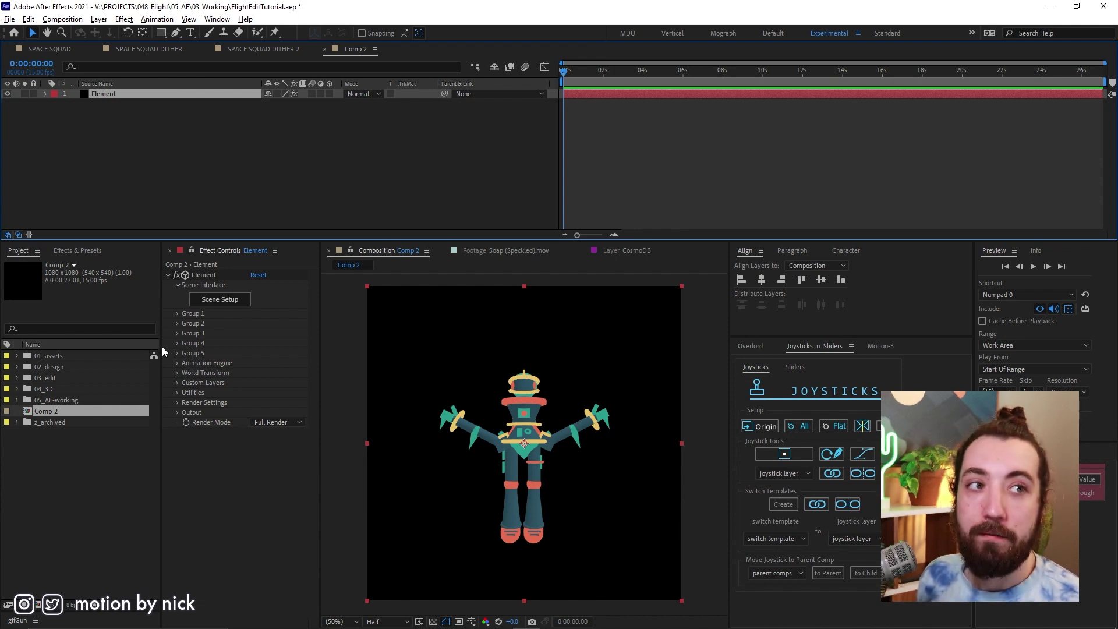
left_click(178, 314)
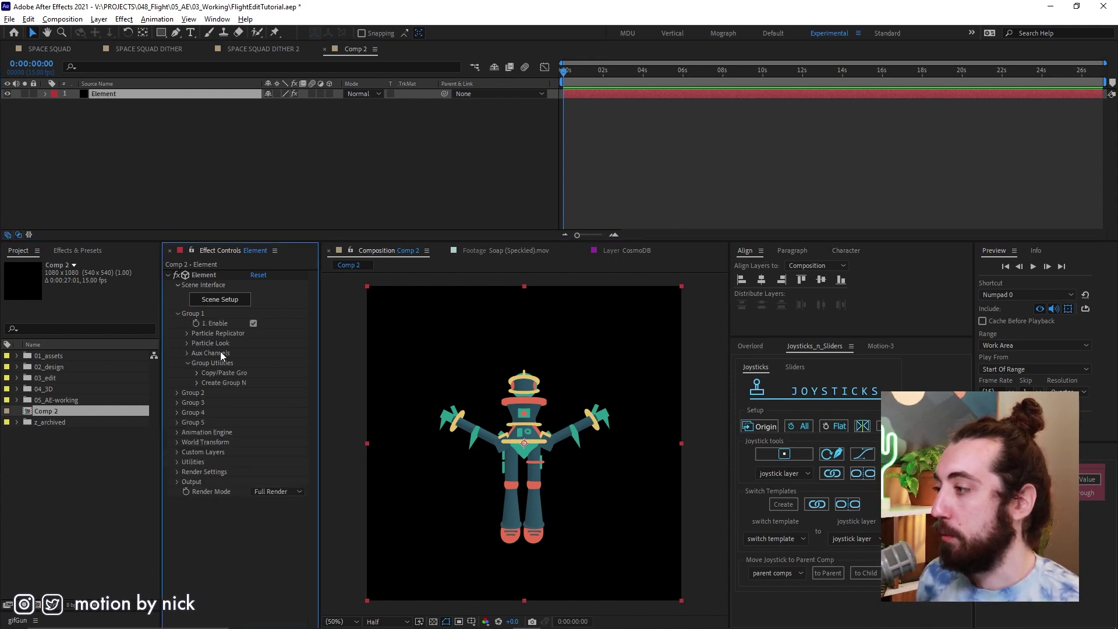
left_click(254, 323)
left_click(253, 323)
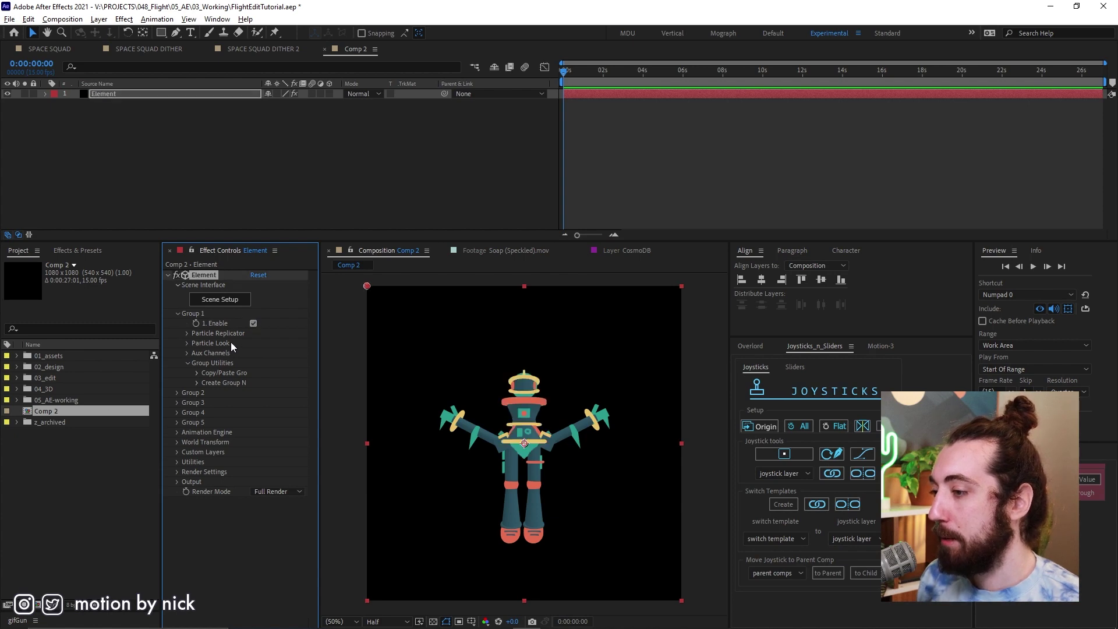
left_click_drag(320, 354, 360, 354)
left_click(196, 383)
left_click(232, 397)
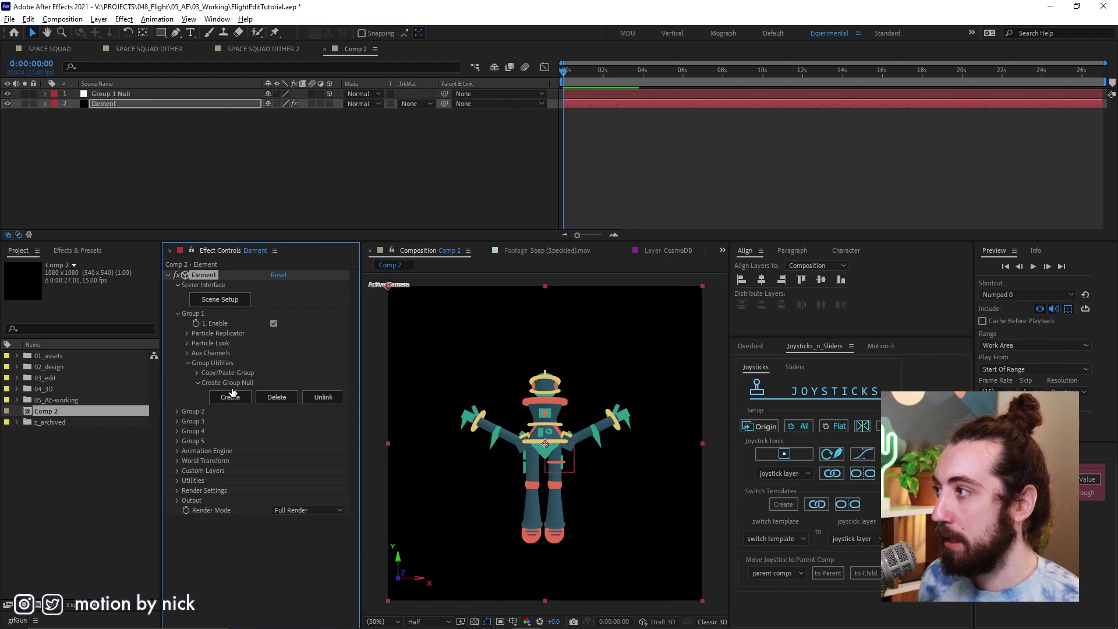
left_click(135, 95)
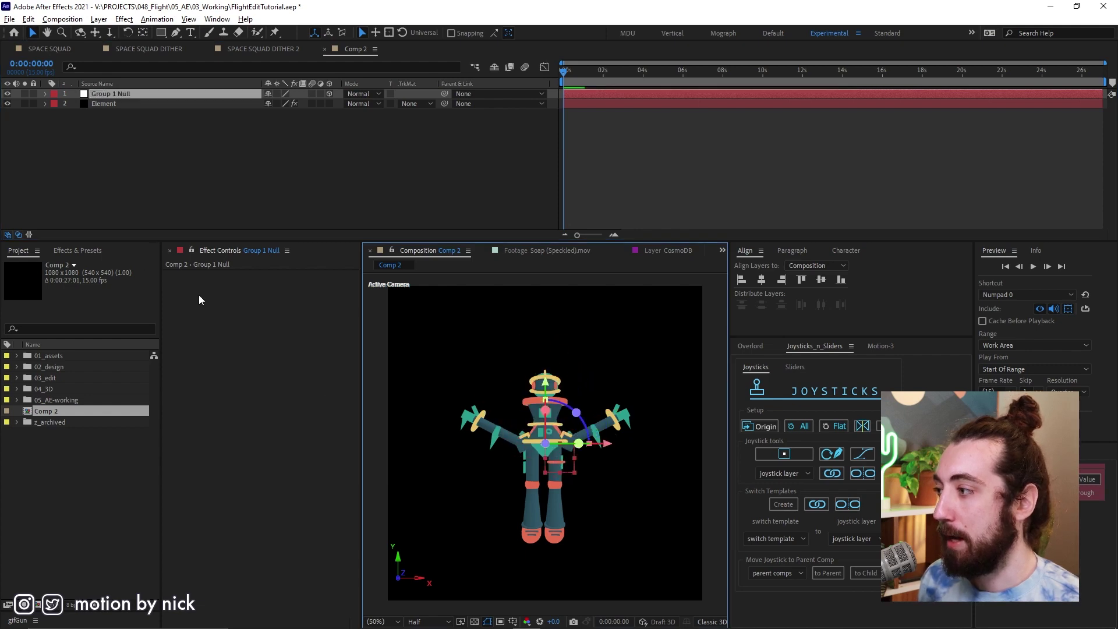
left_click(110, 105)
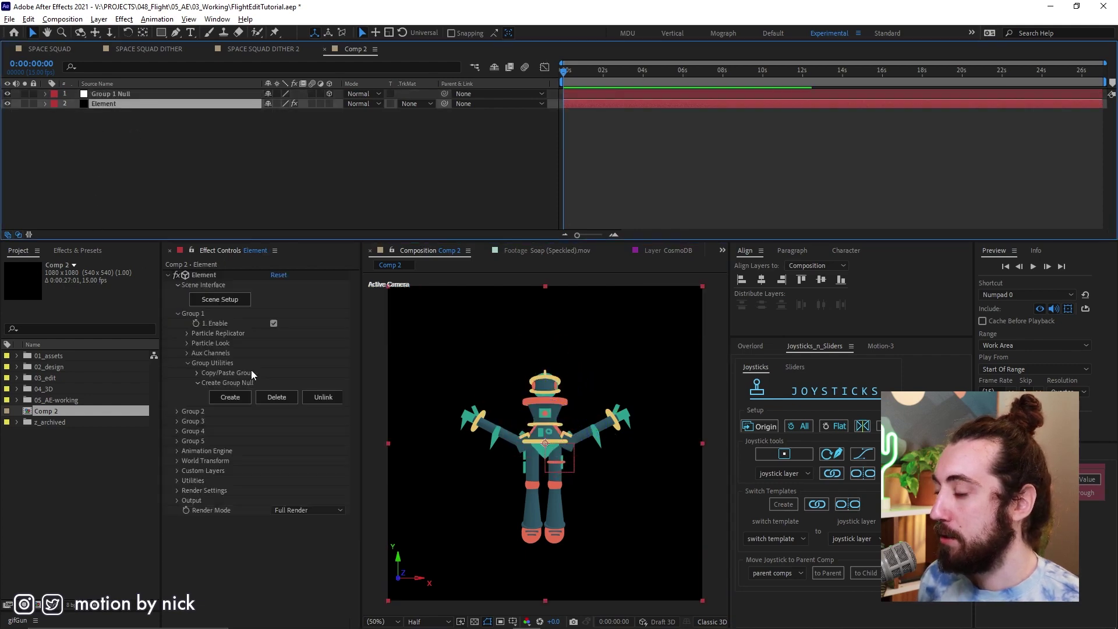
Create Group 2 Null and Group 3 Null from their Group Utilities
left_click(176, 411)
left_click(188, 461)
left_click(198, 481)
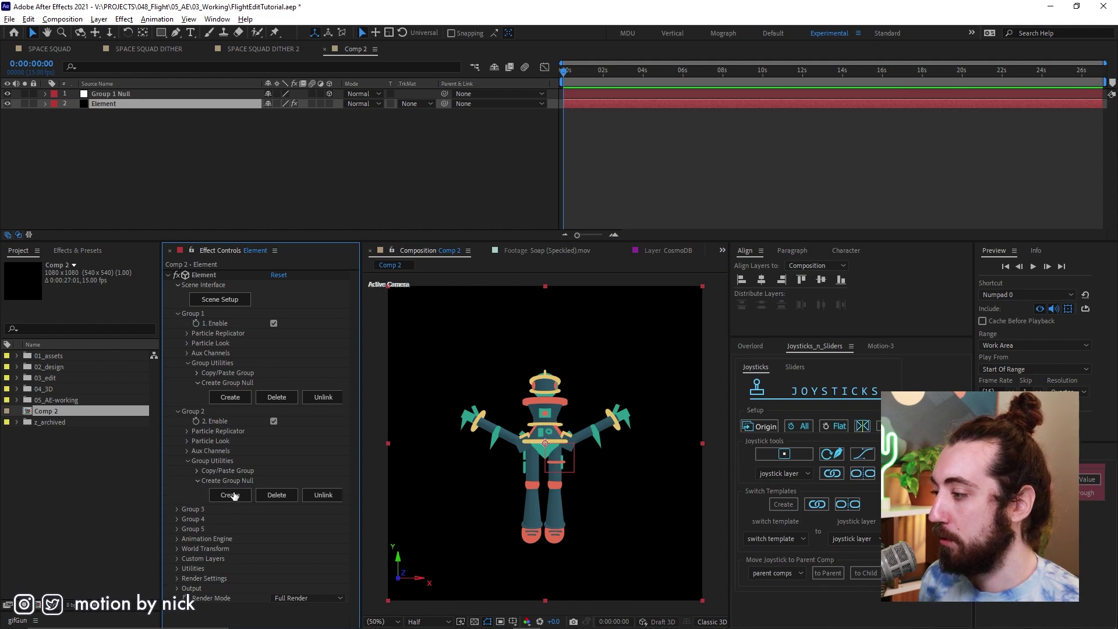
left_click(231, 495)
left_click(177, 509)
scroll(192, 513, "down", 1)
left_click(204, 515)
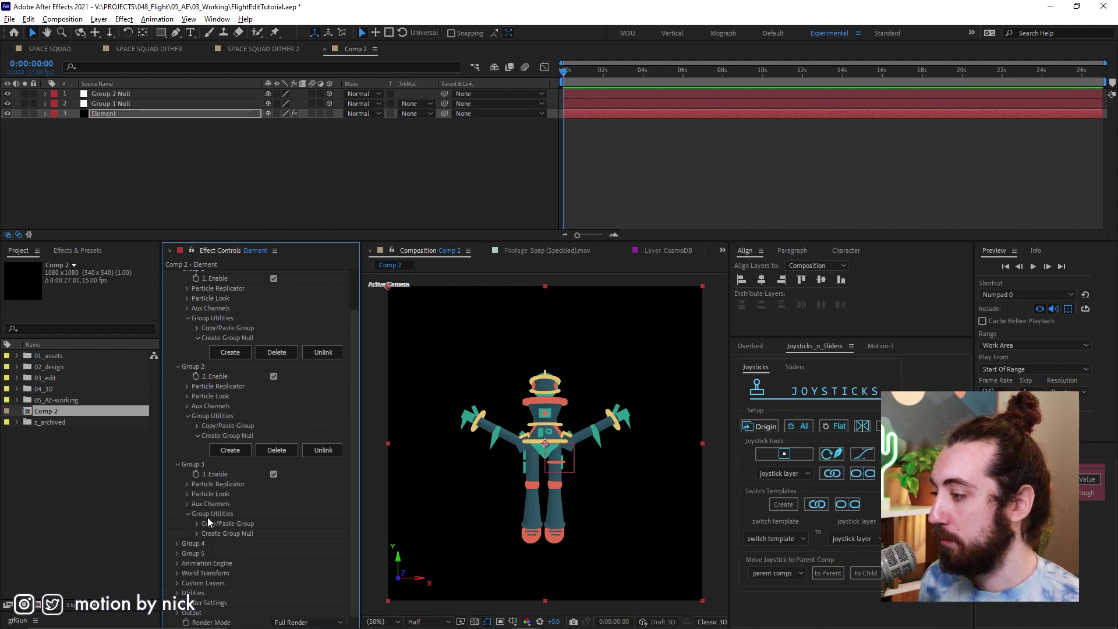
left_click(197, 534)
left_click(230, 548)
Create Group 4 Null and Group 5 Null from their Group Utilities
scroll(252, 501, "down", 1)
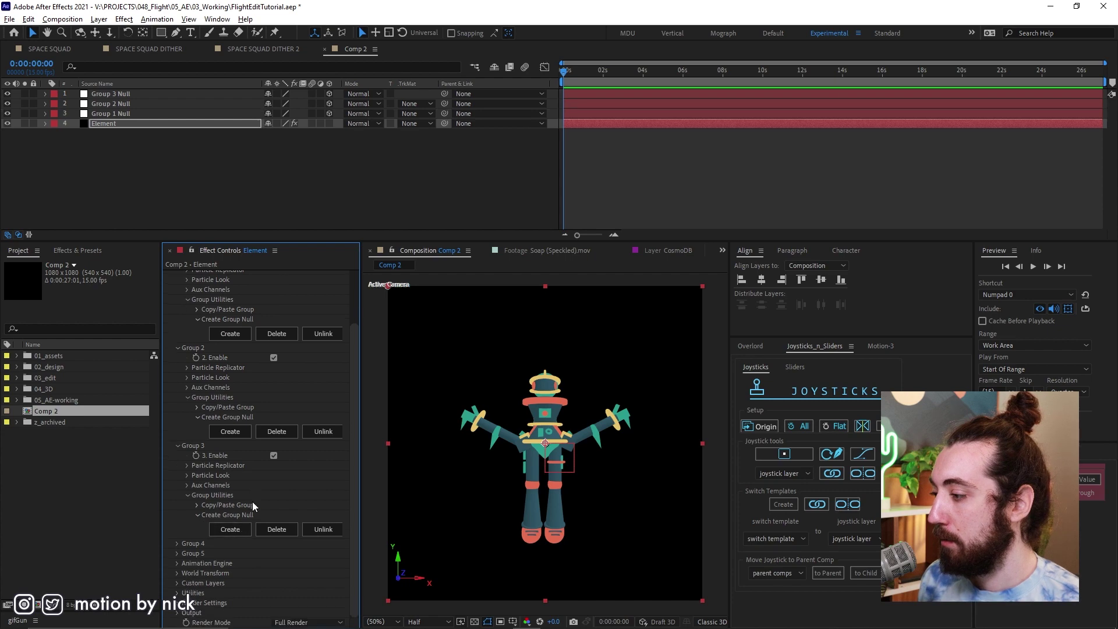
left_click(176, 544)
scroll(195, 533, "down", 2)
left_click(198, 543)
left_click(230, 558)
scroll(243, 510, "down", 1)
left_click(177, 555)
scroll(240, 568, "down", 3)
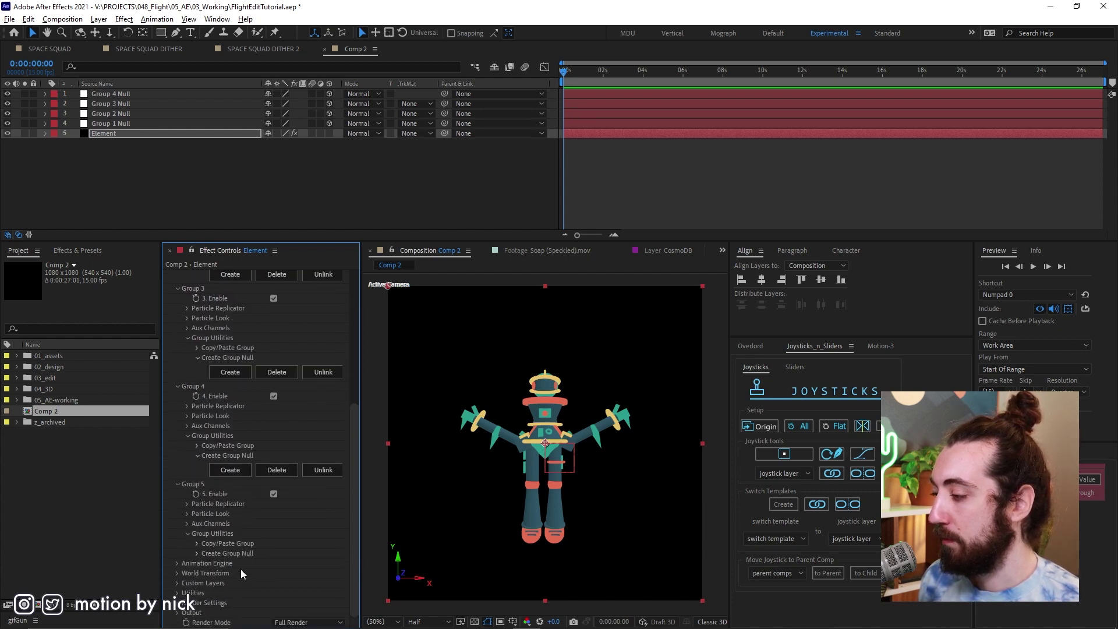
left_click(197, 554)
left_click(236, 568)
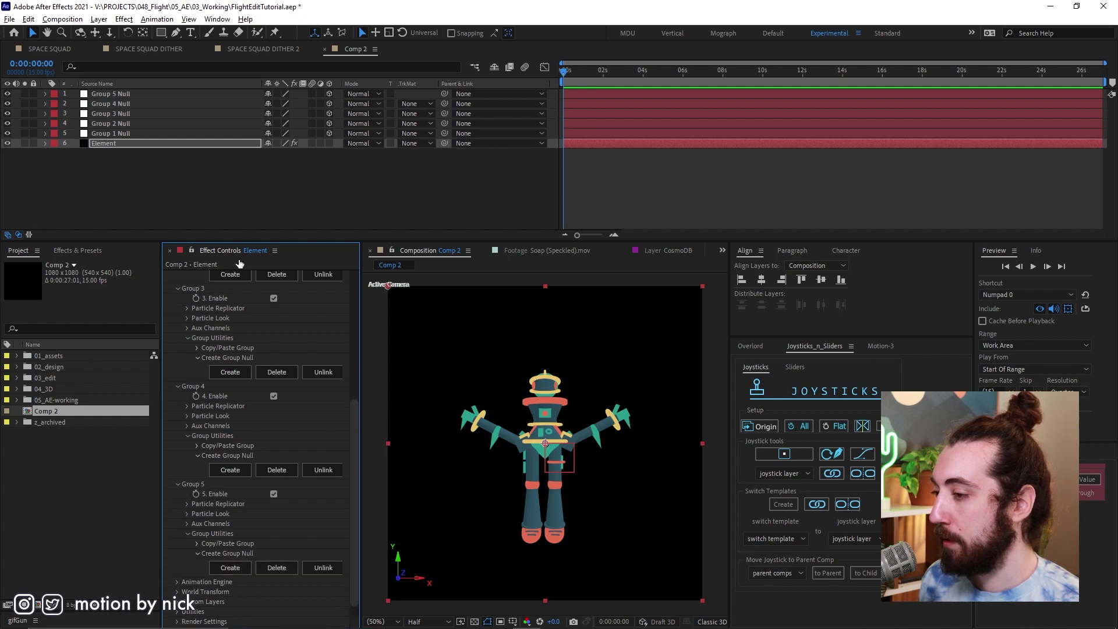
Rename Group 1 Null by adding 'Body'
left_click(149, 135)
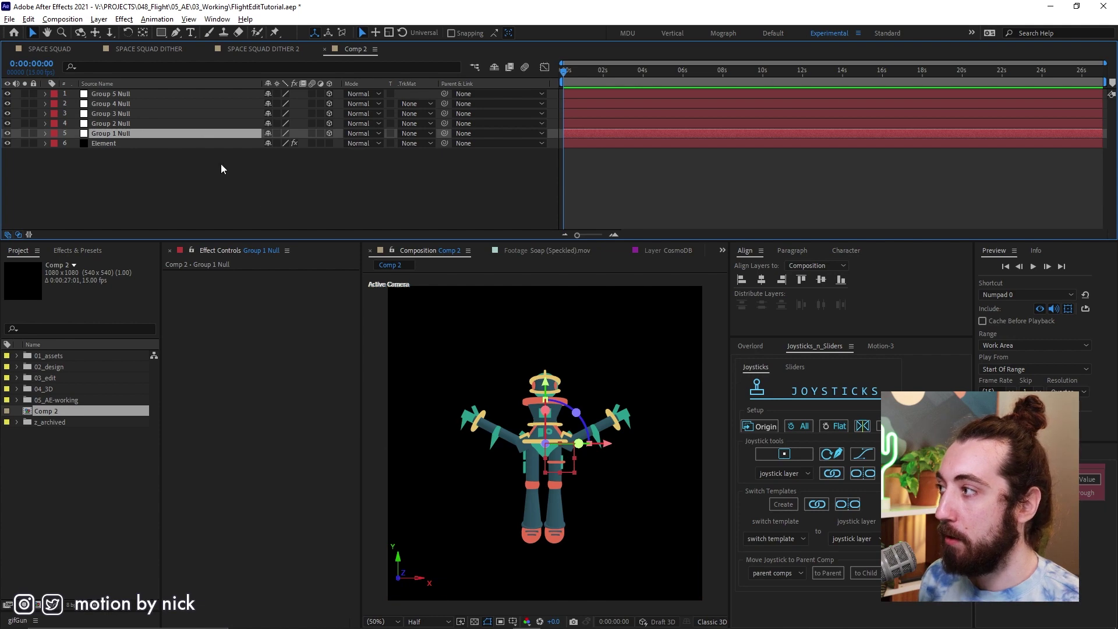
key("Return")
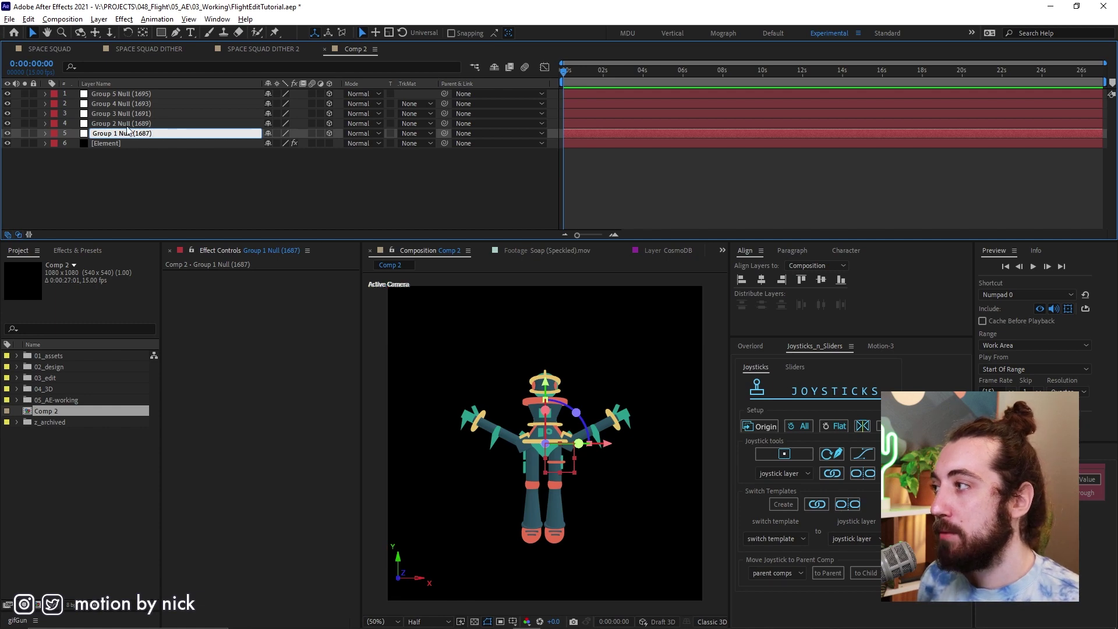
type("Body")
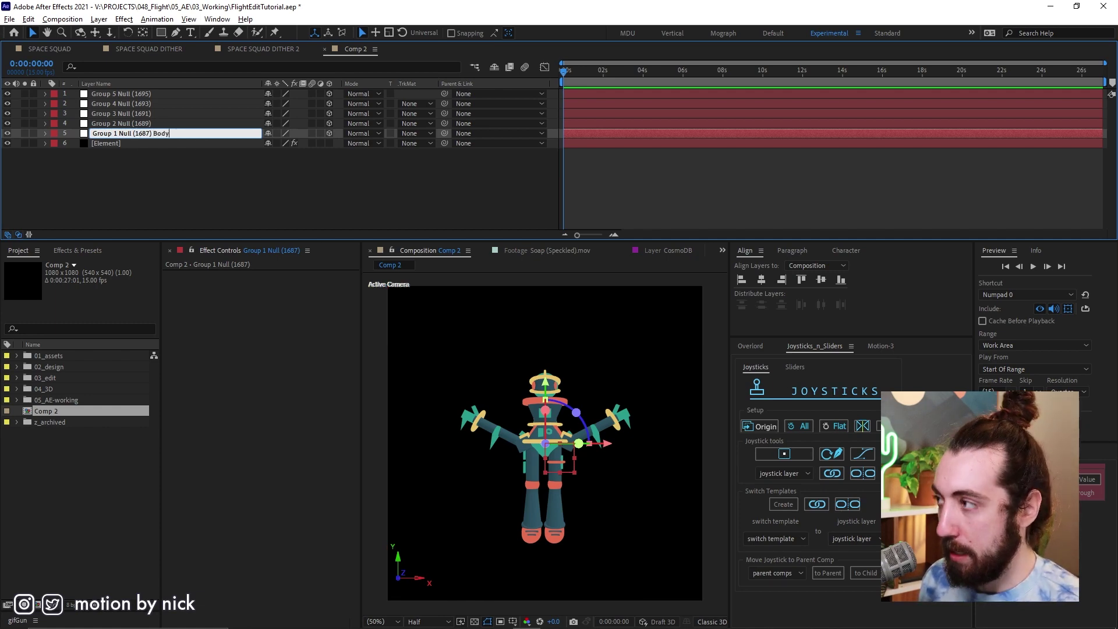
key("Return")
Append 'Arm' to the Group 2 Null and Group 3 Null names
left_click(164, 117)
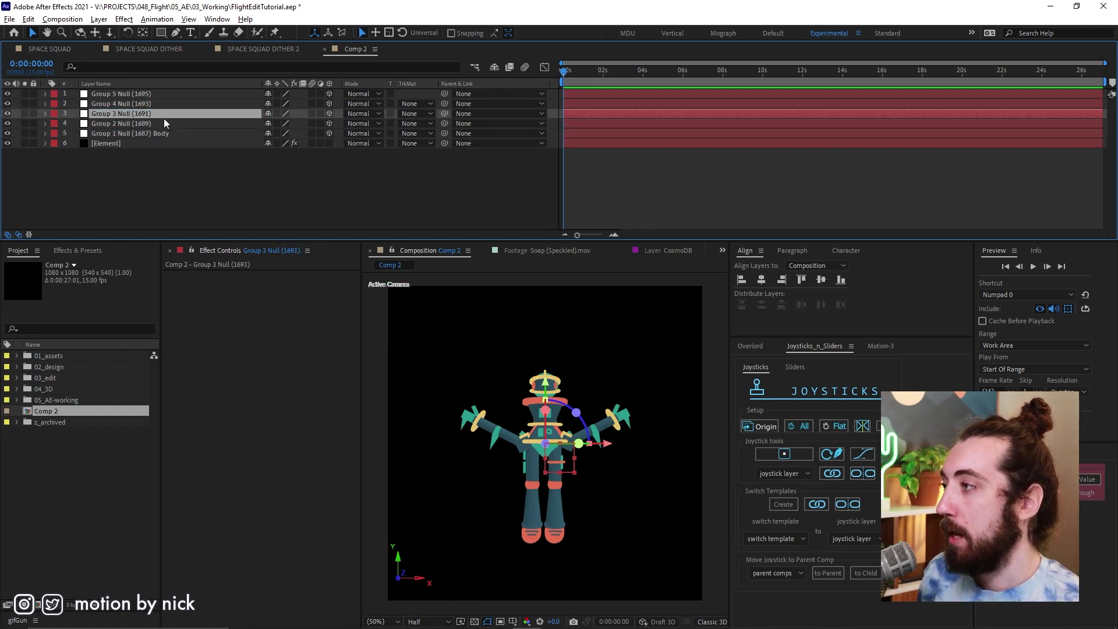
left_click(165, 123)
key("Return")
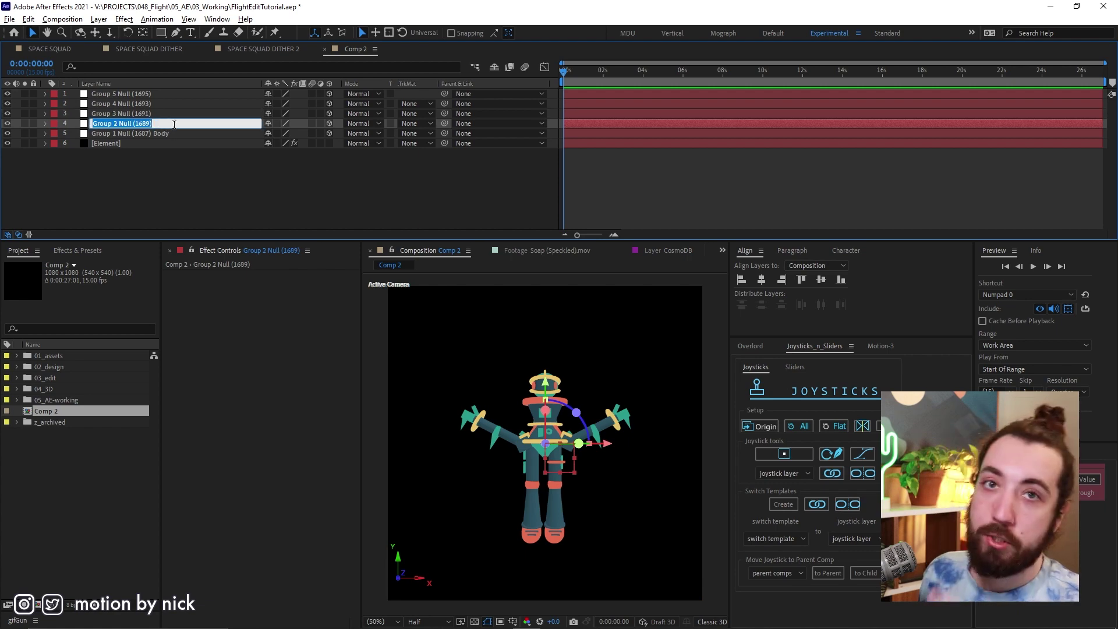
left_click(174, 124)
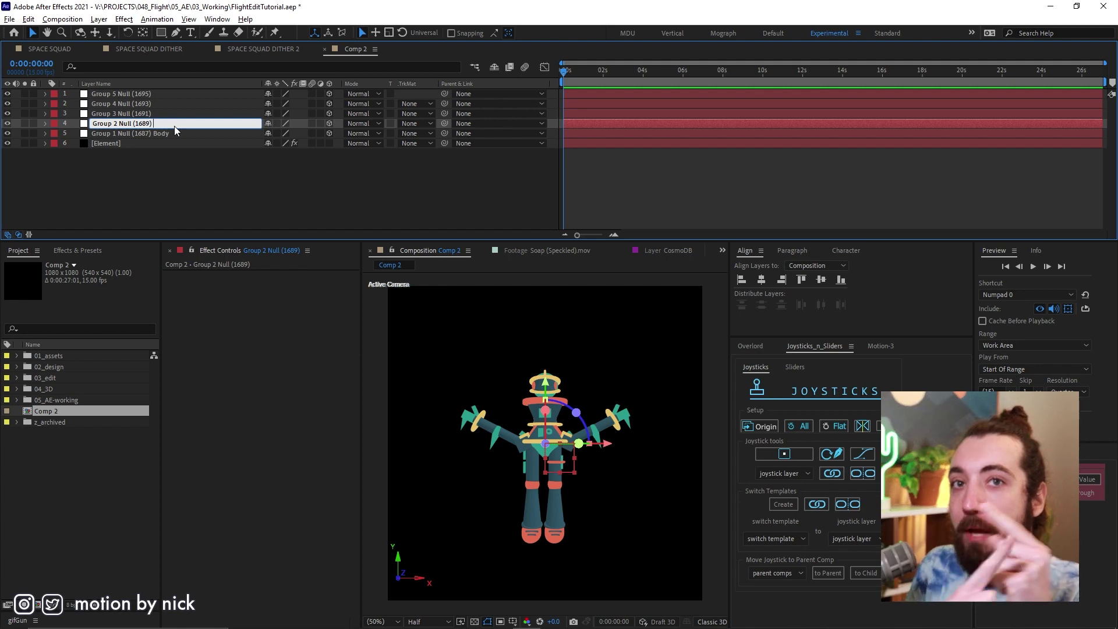
type("Arm")
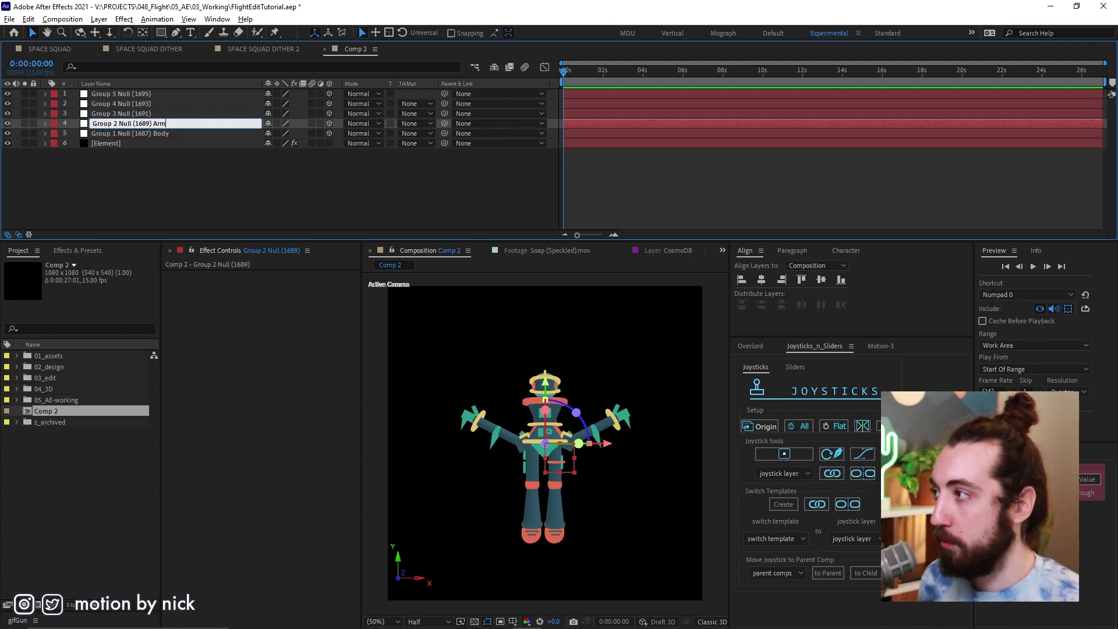
key("Return")
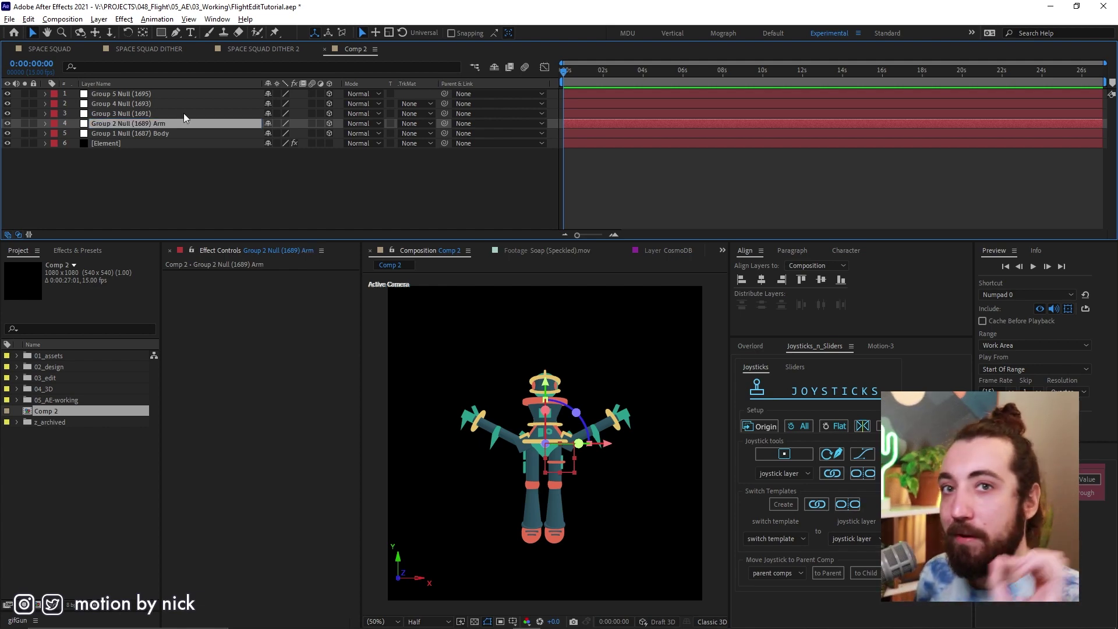
left_click(177, 113)
key("Return")
type("Arm")
key("Return")
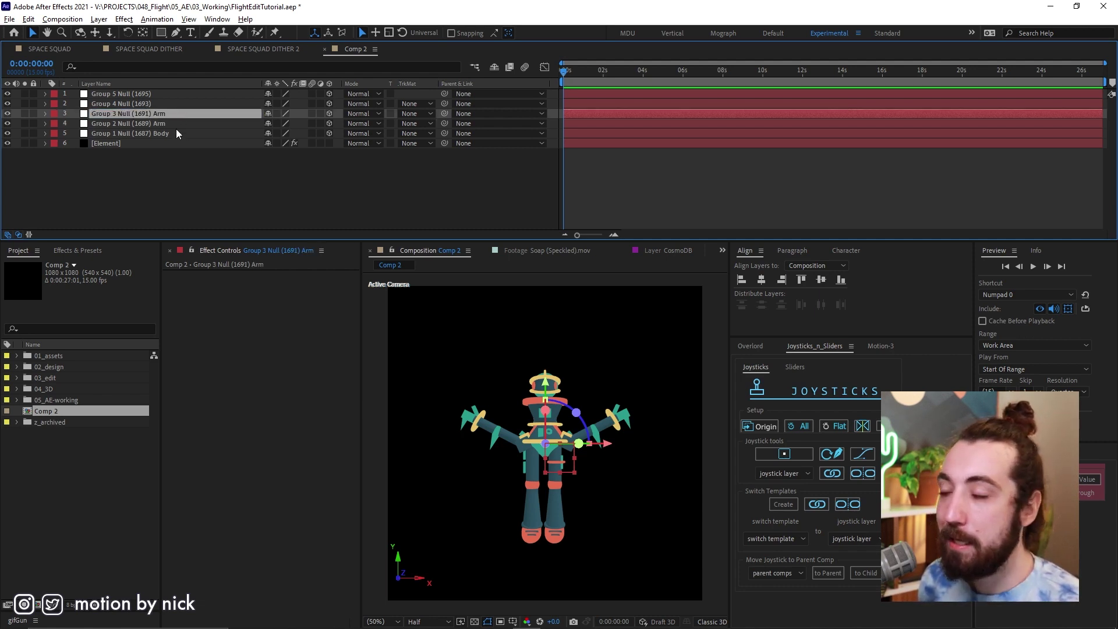
Append 'Leg' to the Group 4 Null and Group 5 Null names
left_click(169, 100)
key("Return")
left_click(169, 102)
type("Leg")
key("Return")
key("ctrl+Up")
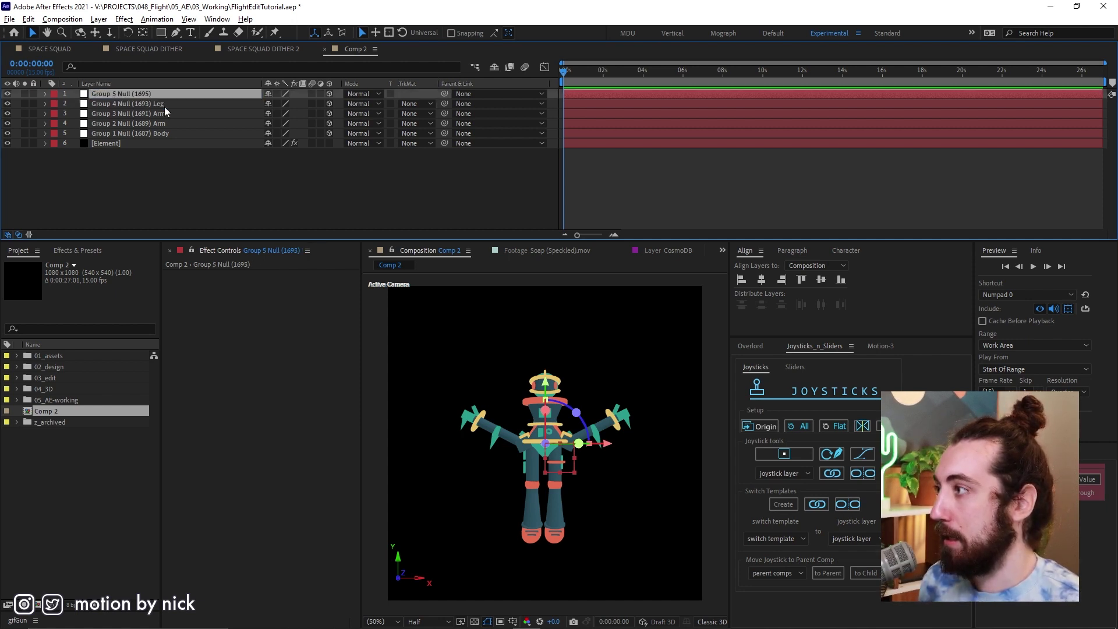
key("Return")
key("Right")
type("Leg")
key("Return")
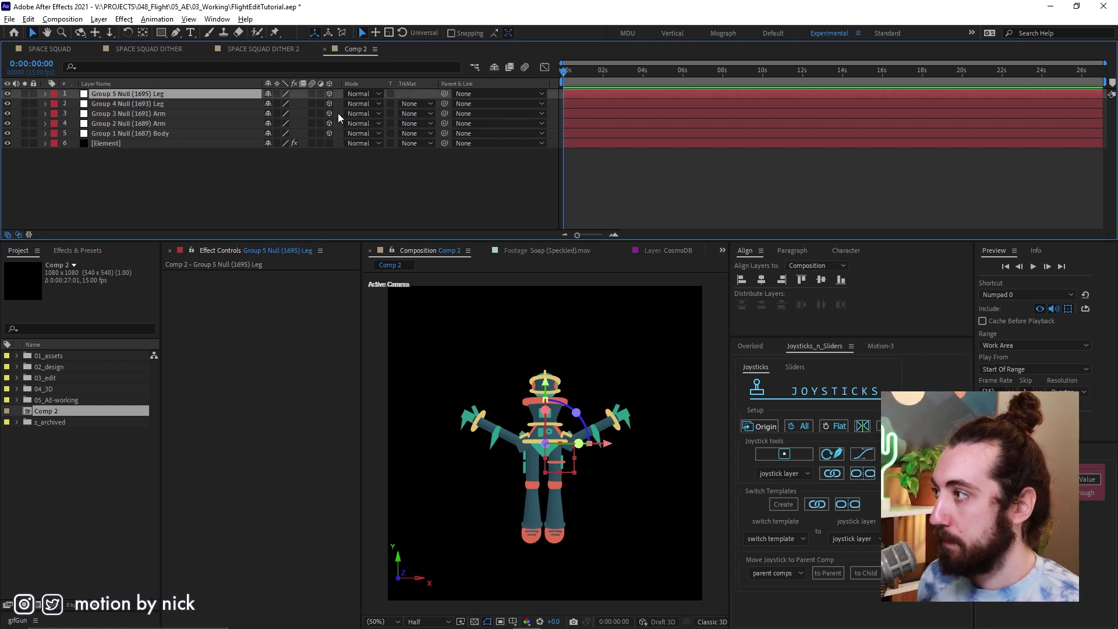
Parent both arm nulls and both leg nulls to the Group 1 Null Body layer
left_click(190, 133)
left_click(185, 123)
left_click(180, 114, "shift")
left_click(184, 95, "shift")
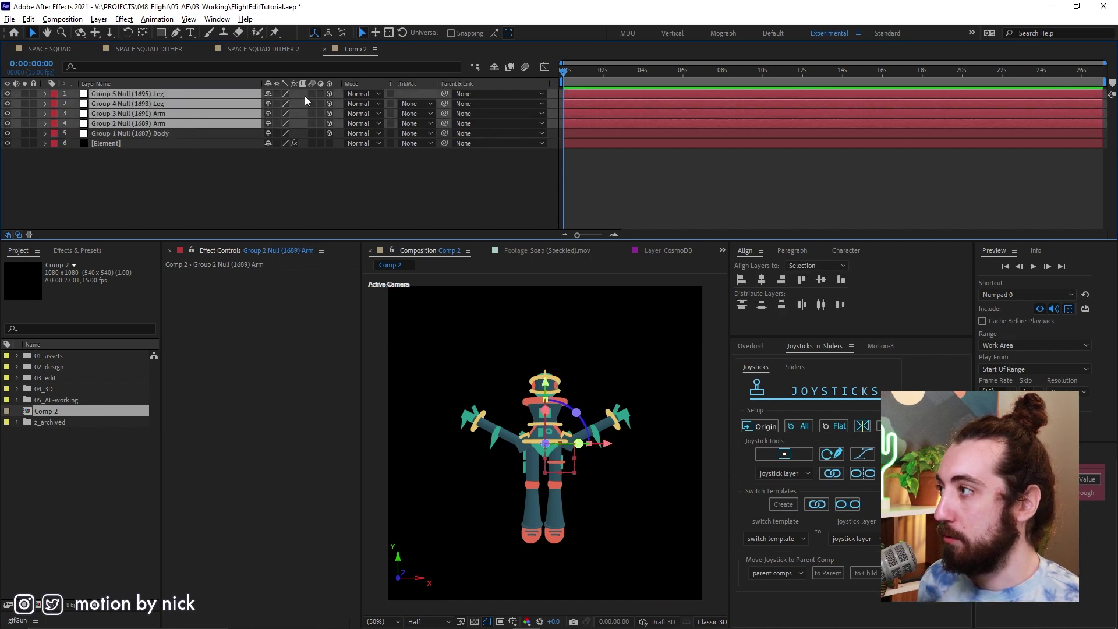
left_click_drag(445, 113, 170, 134)
left_click(159, 179)
Test the rig by rotating an arm null and moving the Body null
left_click(165, 124)
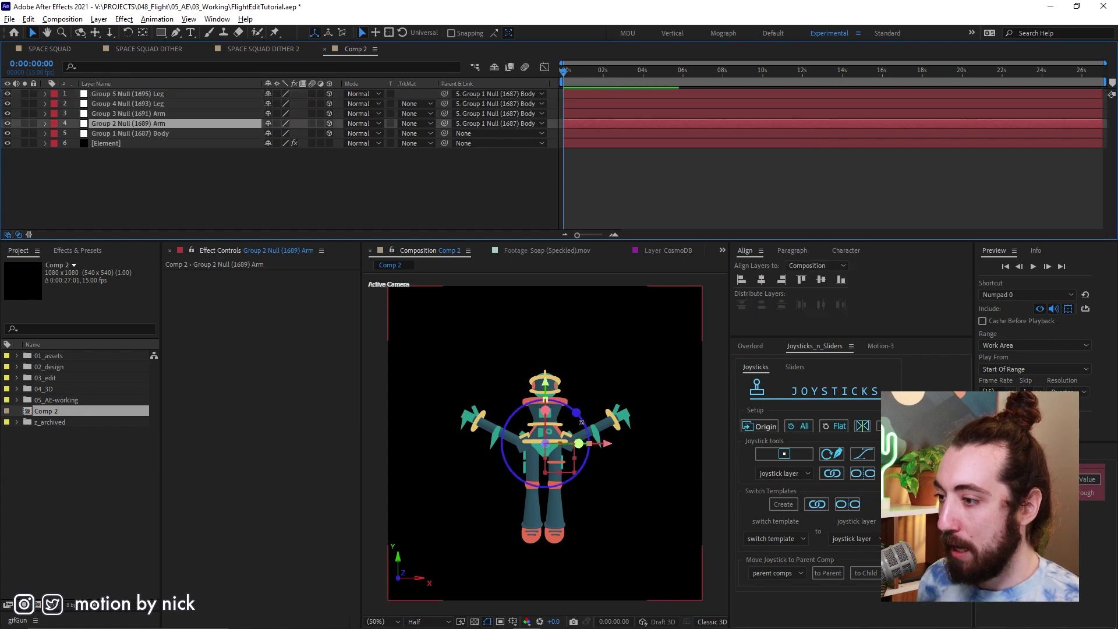
mouse_move(571, 408)
left_mouse_down()
mouse_move(585, 428)
mouse_move(576, 412)
left_mouse_up()
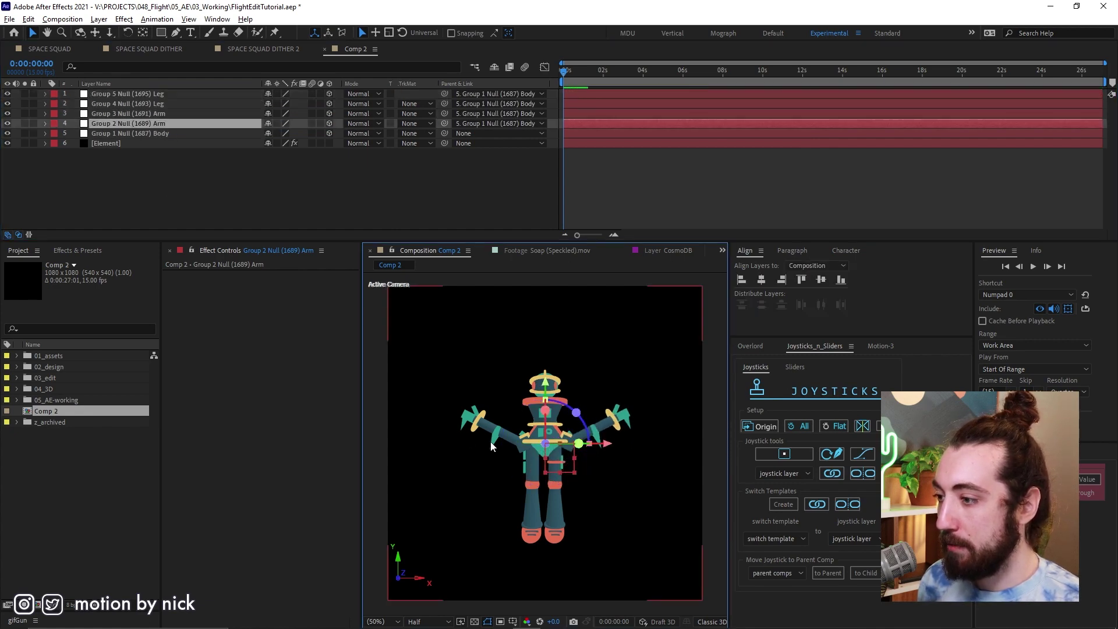
left_click(192, 134)
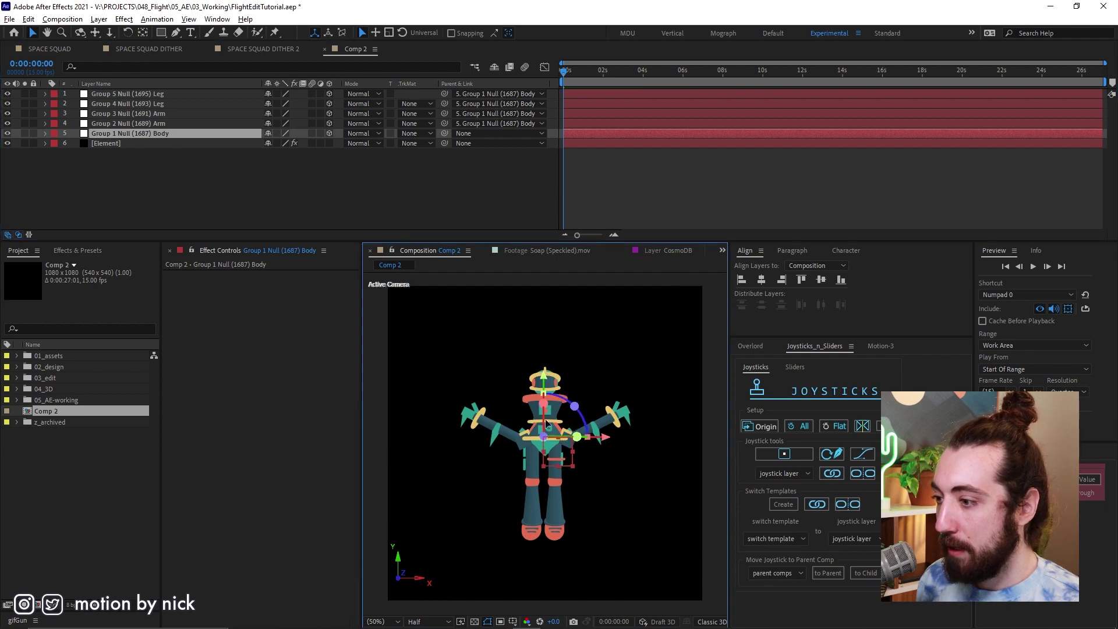
mouse_move(551, 482)
left_mouse_down()
mouse_move(542, 441)
mouse_move(550, 482)
left_mouse_up()
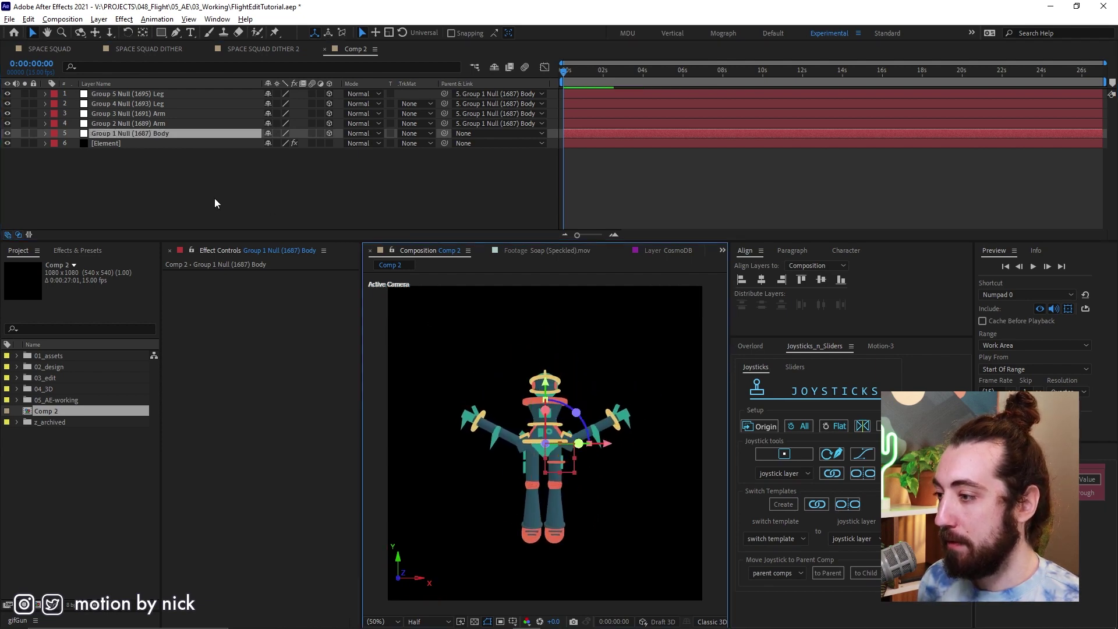
Raise both arm nulls upward together
left_click(170, 122)
left_click(173, 116, "shift")
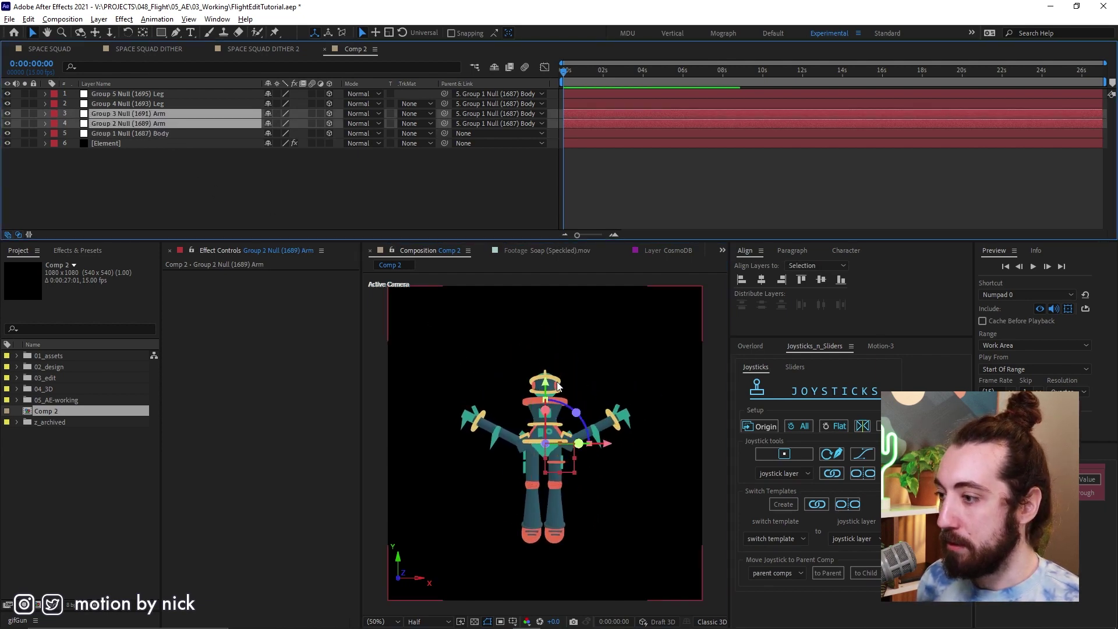
left_click_drag(550, 386, 547, 350)
left_click(599, 180)
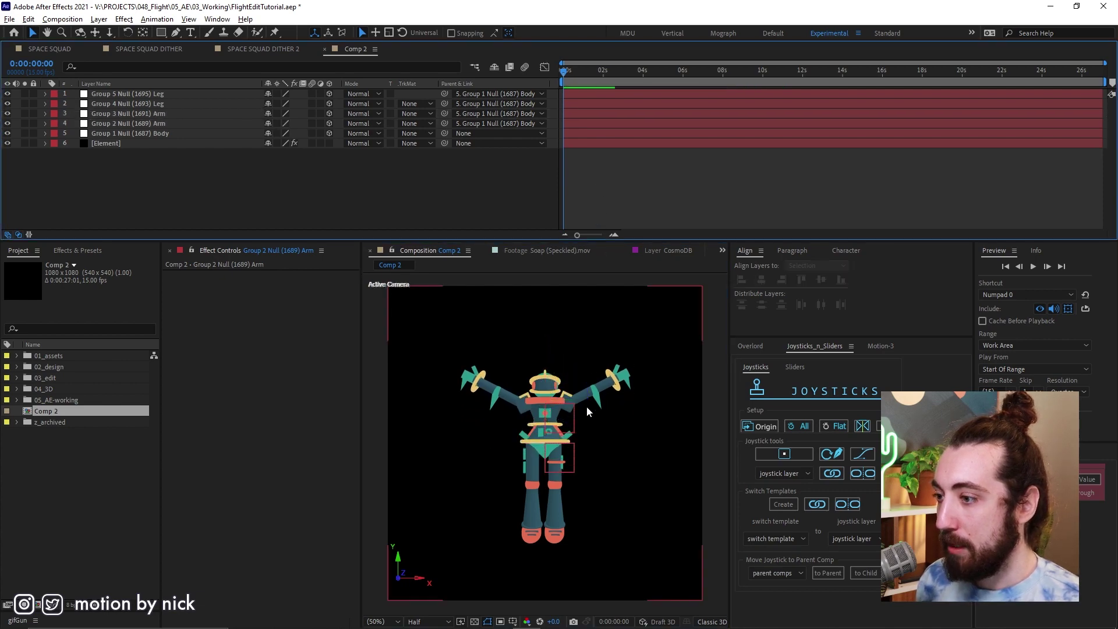
left_click(221, 143)
Rotate an arm around its Y axis and swing the Group 4 leg out and back
left_click(158, 123)
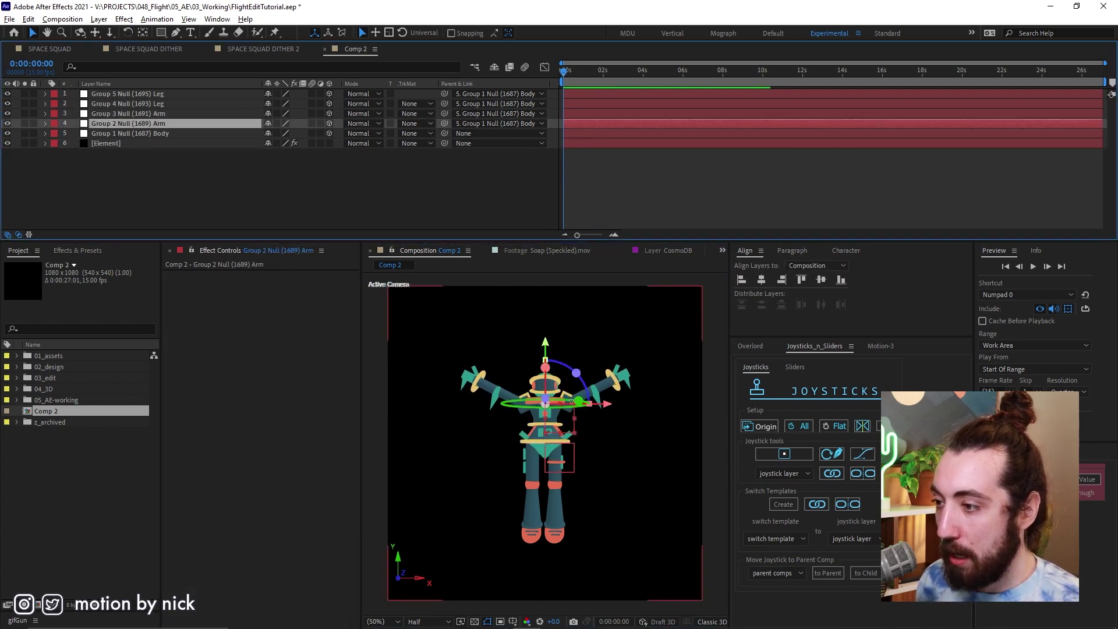
mouse_move(569, 401)
left_mouse_down()
mouse_move(519, 404)
mouse_move(589, 402)
mouse_move(568, 402)
left_mouse_up()
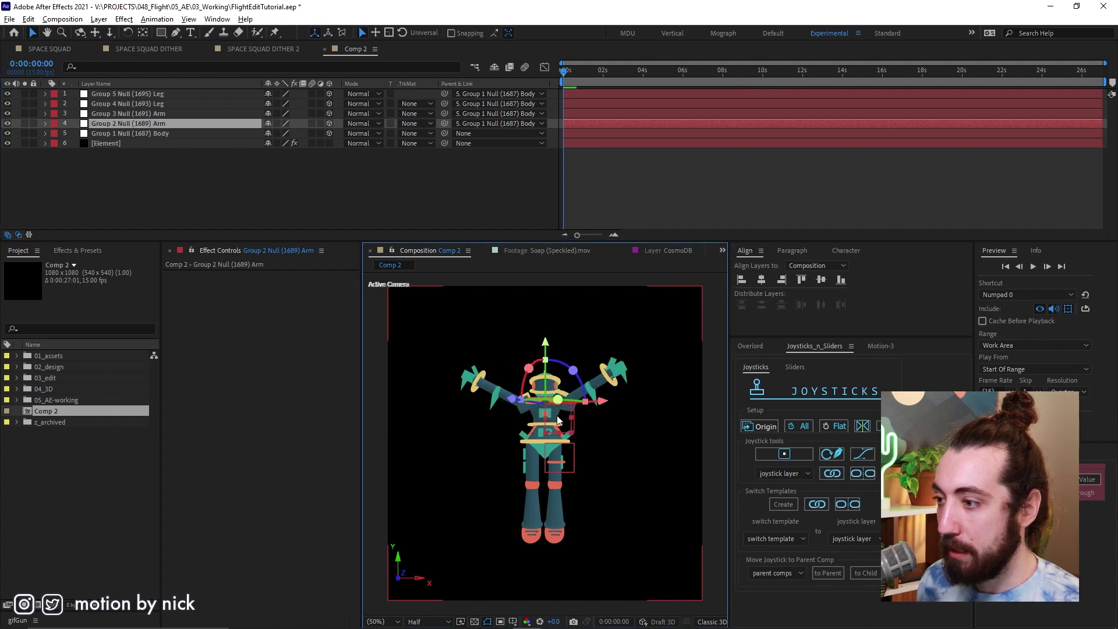
left_click(156, 107)
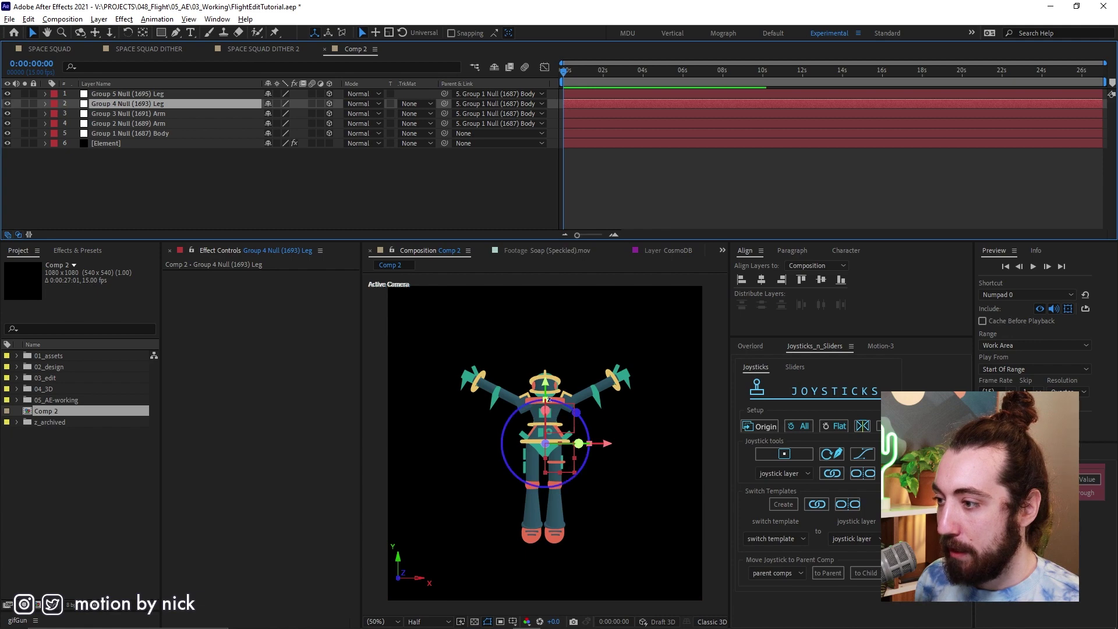
left_click_drag(577, 412, 529, 385)
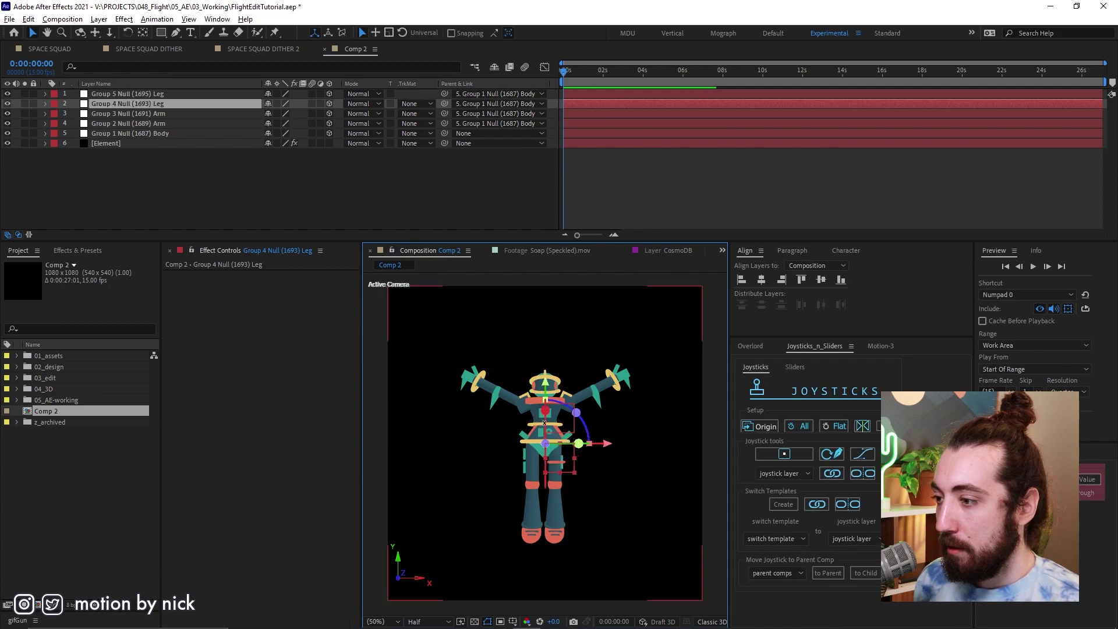
left_click_drag(545, 426, 563, 371)
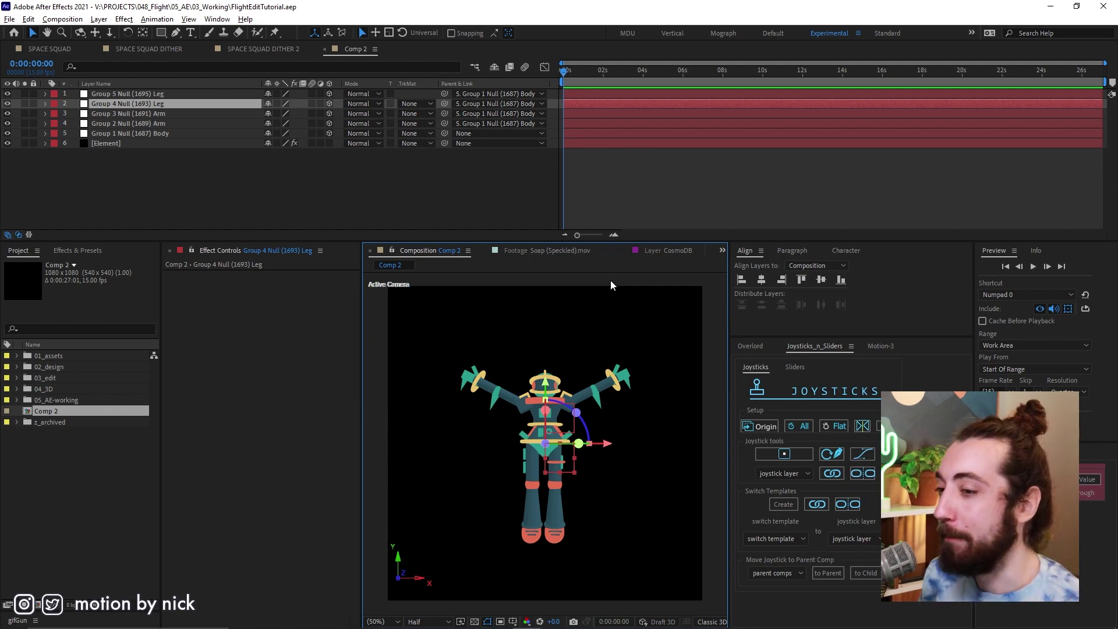
left_click(657, 170)
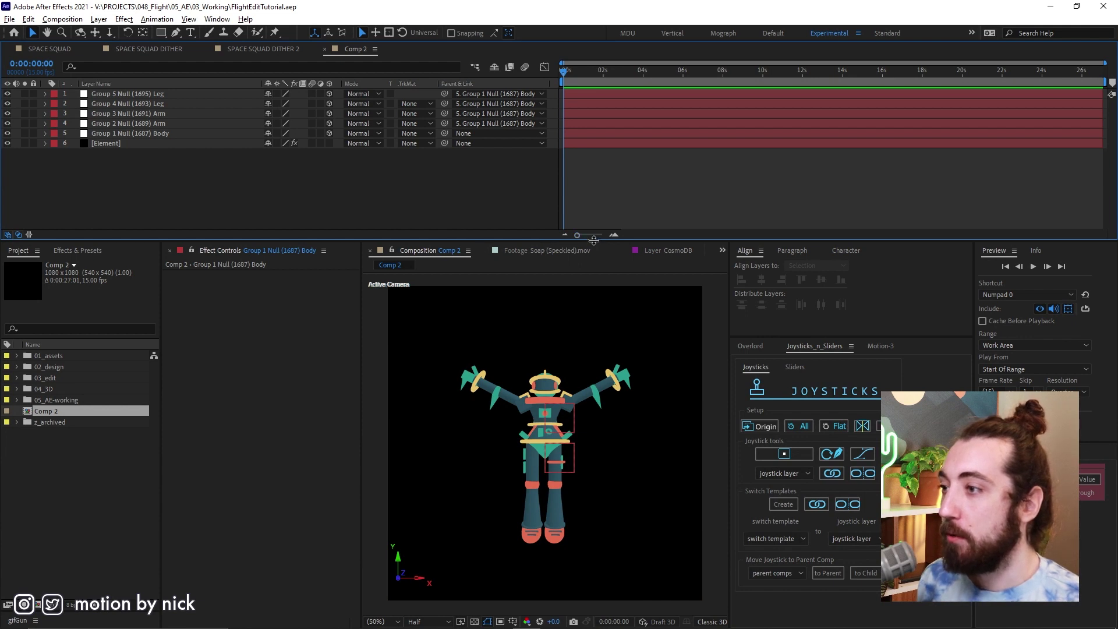
Raise the timeline panel's bottom divider so the composition view gains space
left_click_drag(593, 239, 593, 211)
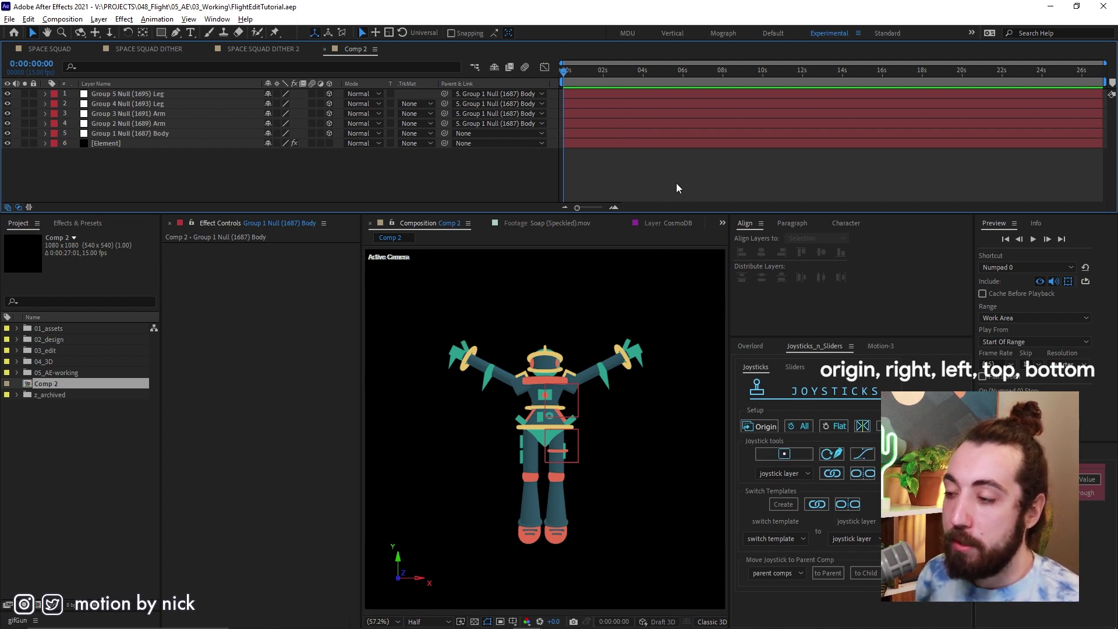
Set X, Y and Z Rotation keyframes on both the Group 4 and Group 5 leg nulls
left_click(163, 132)
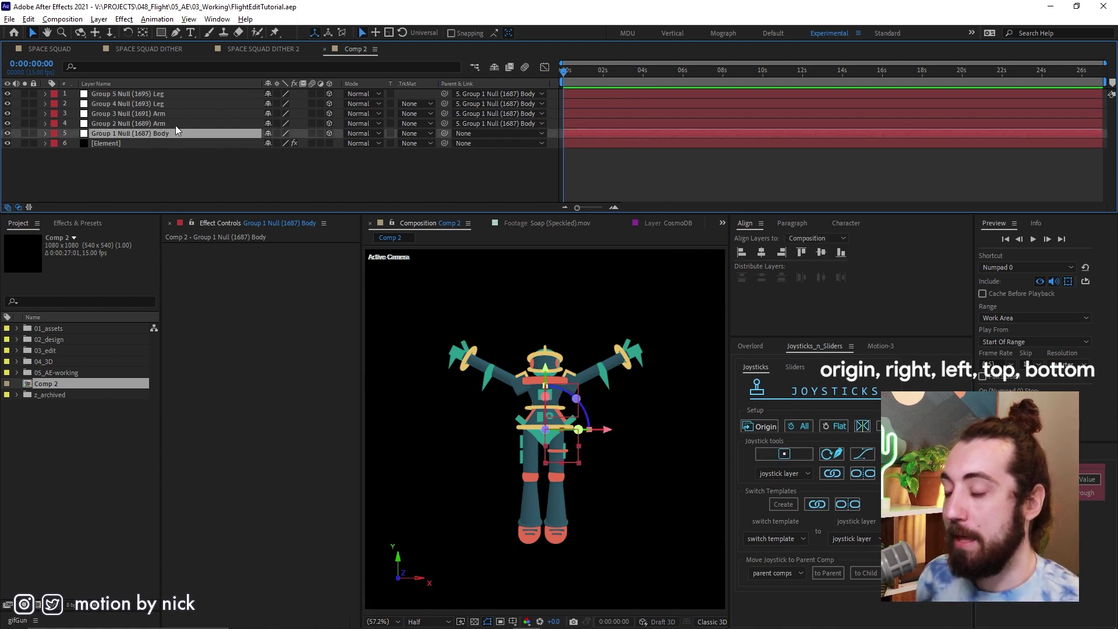
left_click(174, 105)
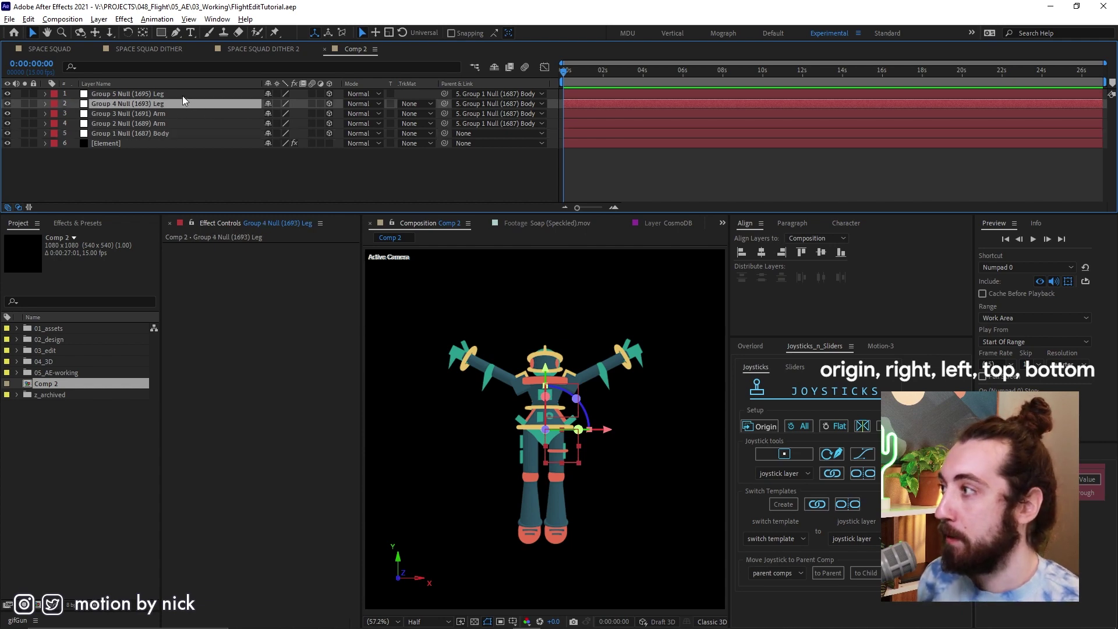
left_click(182, 96)
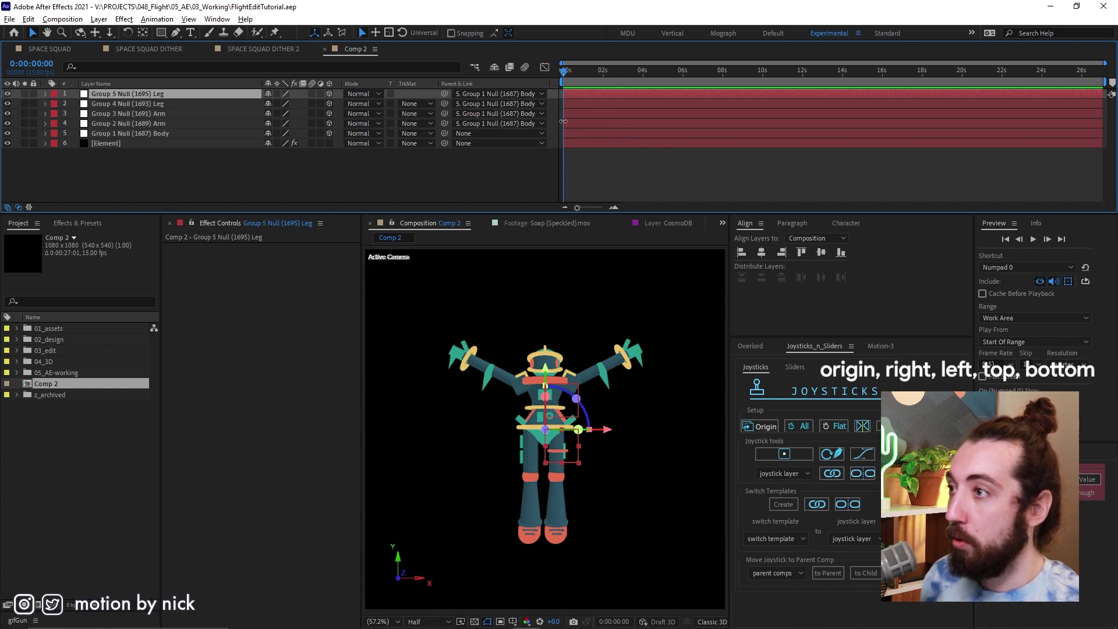
left_click(191, 104, "shift")
key("r")
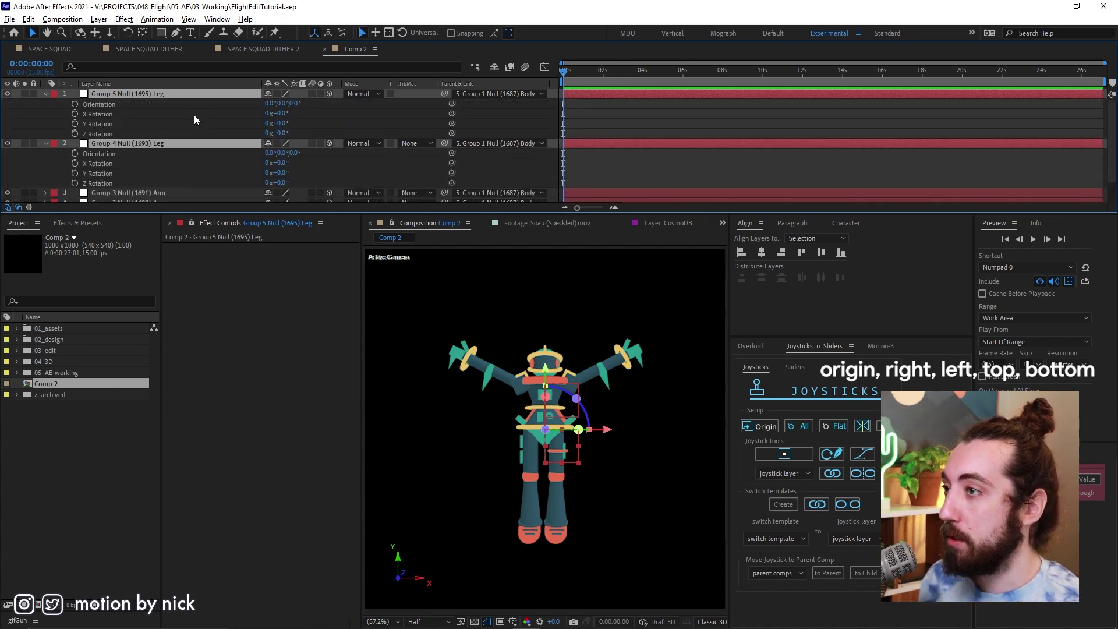
left_click(75, 113)
left_click(74, 123)
left_click(74, 133)
left_click(75, 163)
left_click(75, 173)
left_click(74, 183)
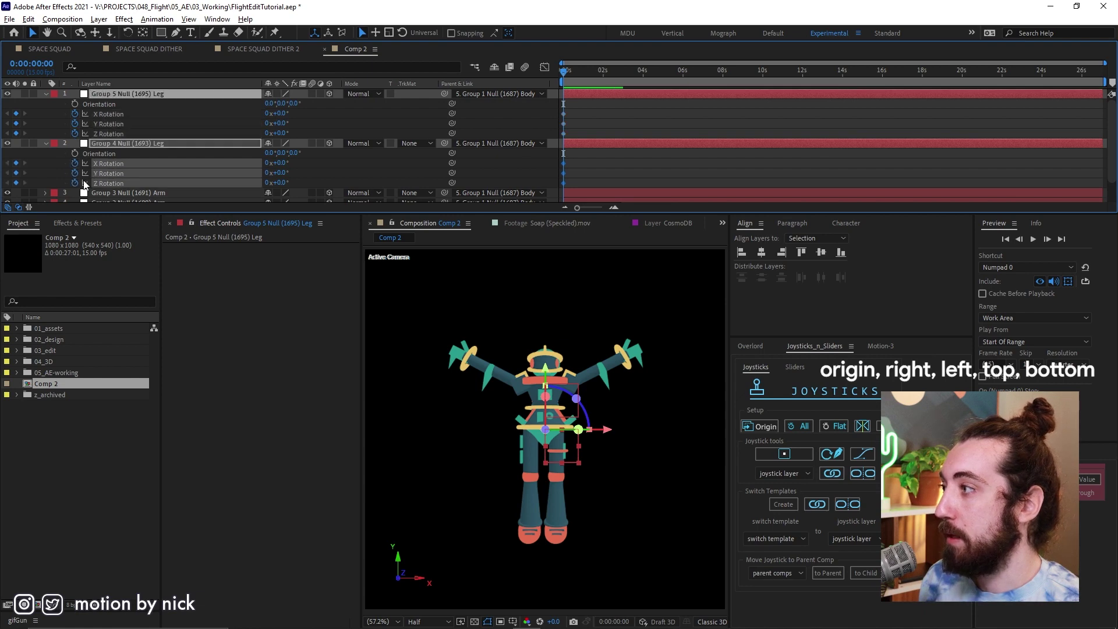
Record all the legs' rotation keyframes as the Joysticks 'n Sliders origin pose
left_click_drag(635, 213, 637, 238)
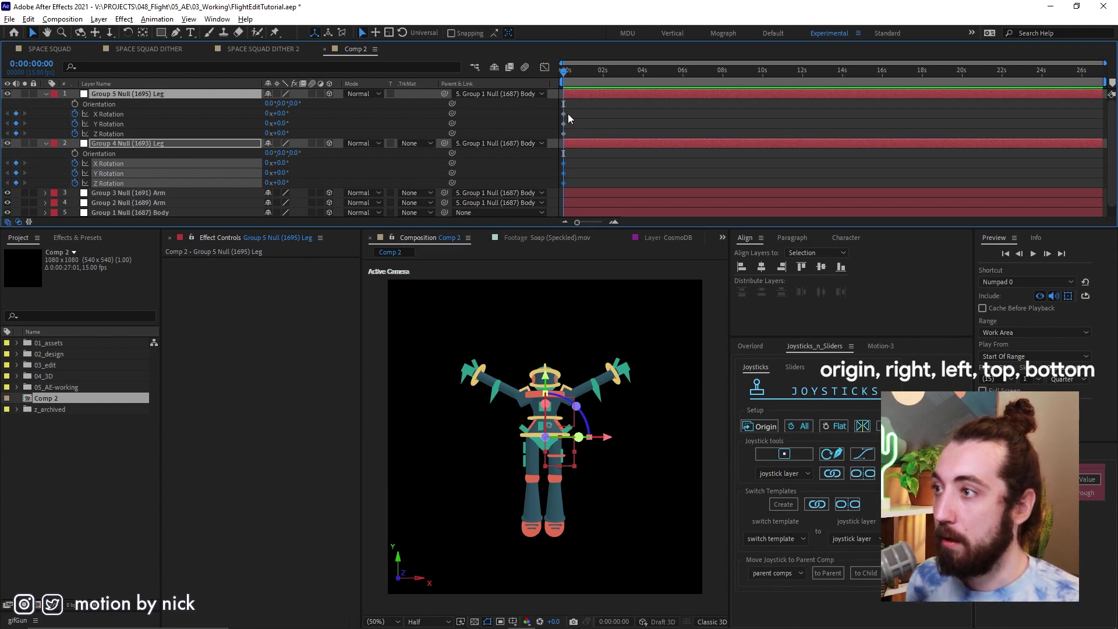
left_click_drag(568, 114, 558, 187)
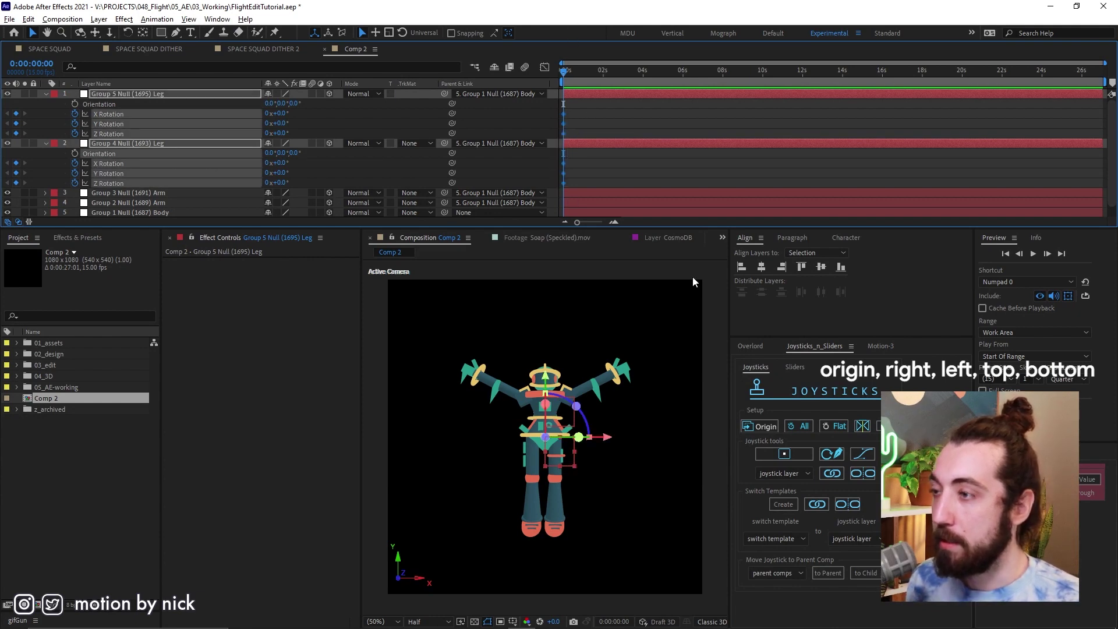
left_click(767, 425)
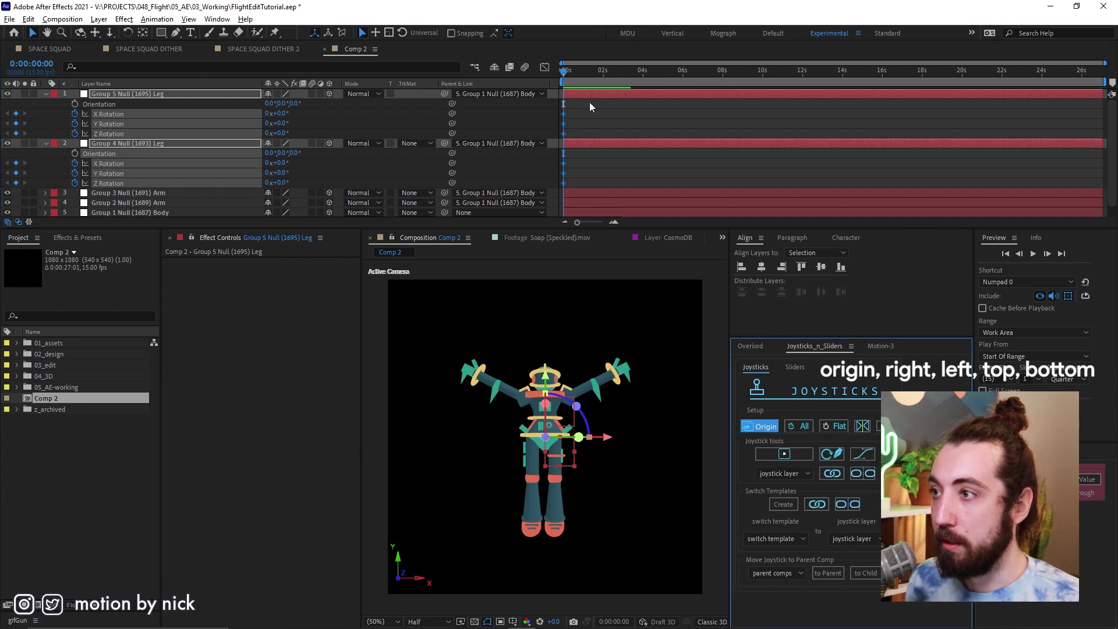
At frame 1, bend both legs through Z Rotation, the second leg past -7°
scroll(562, 161, "up", 3)
scroll(570, 169, "up", 3)
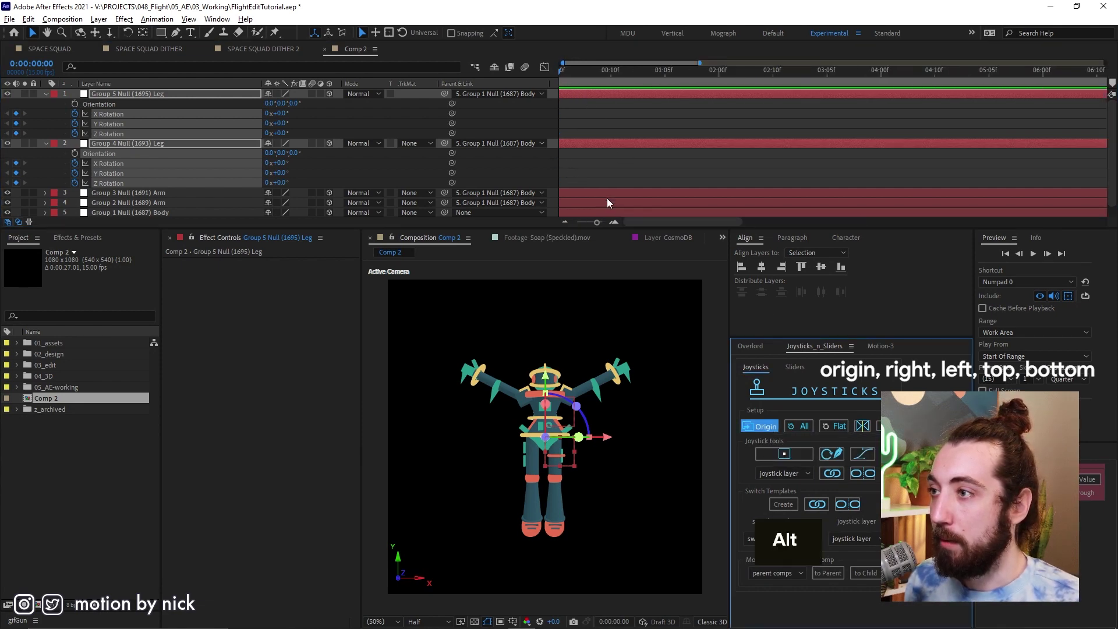
left_click(566, 70)
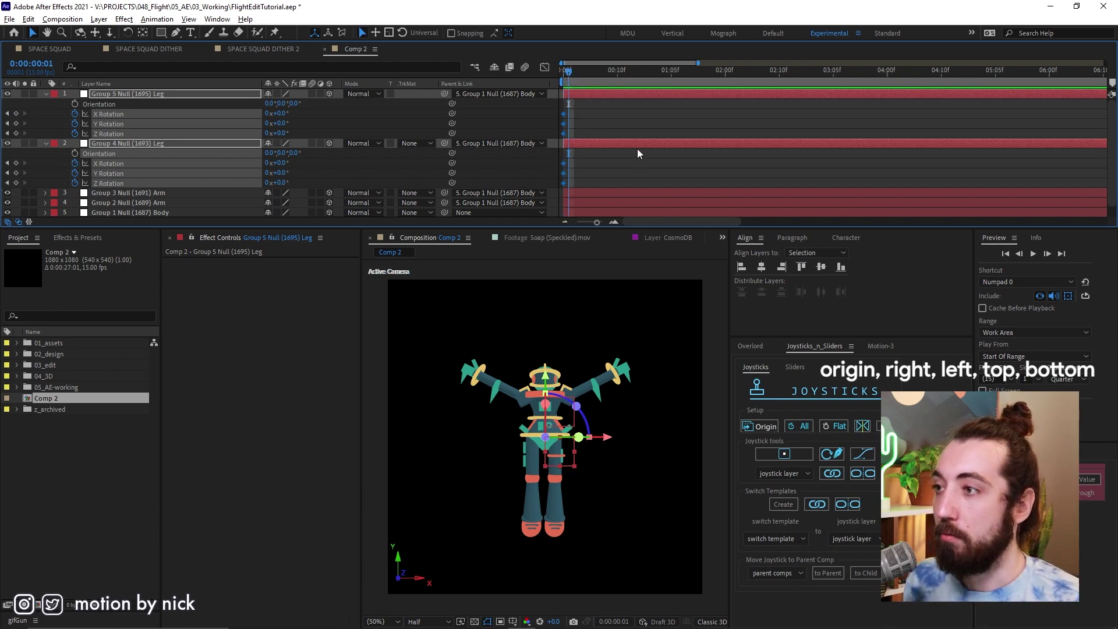
left_click(377, 131)
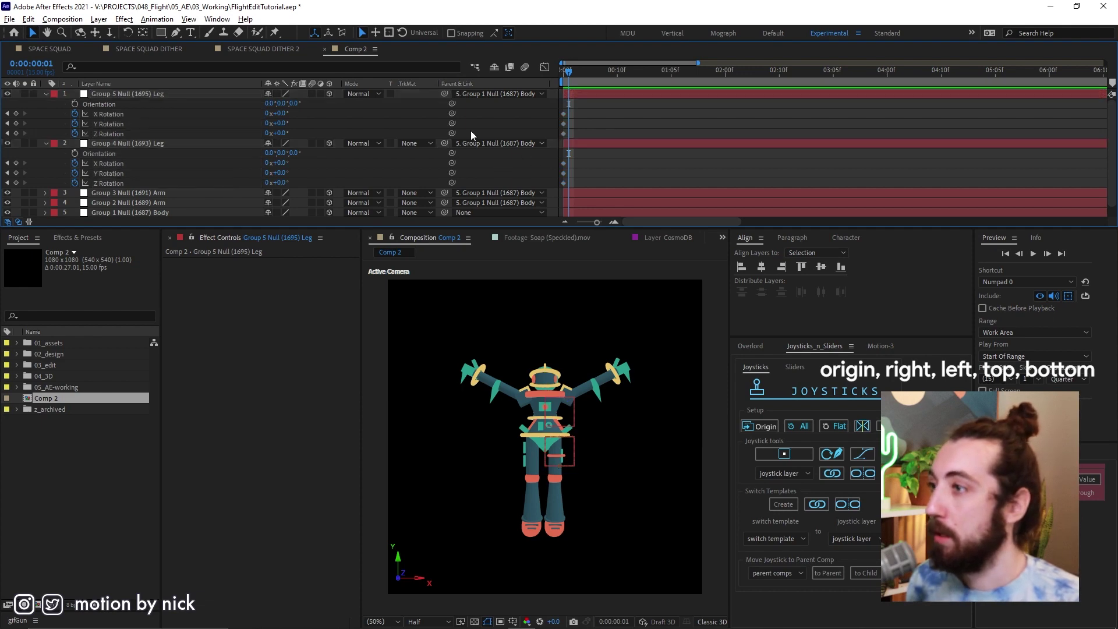
left_click_drag(287, 114, 285, 124)
key("ctrl+z")
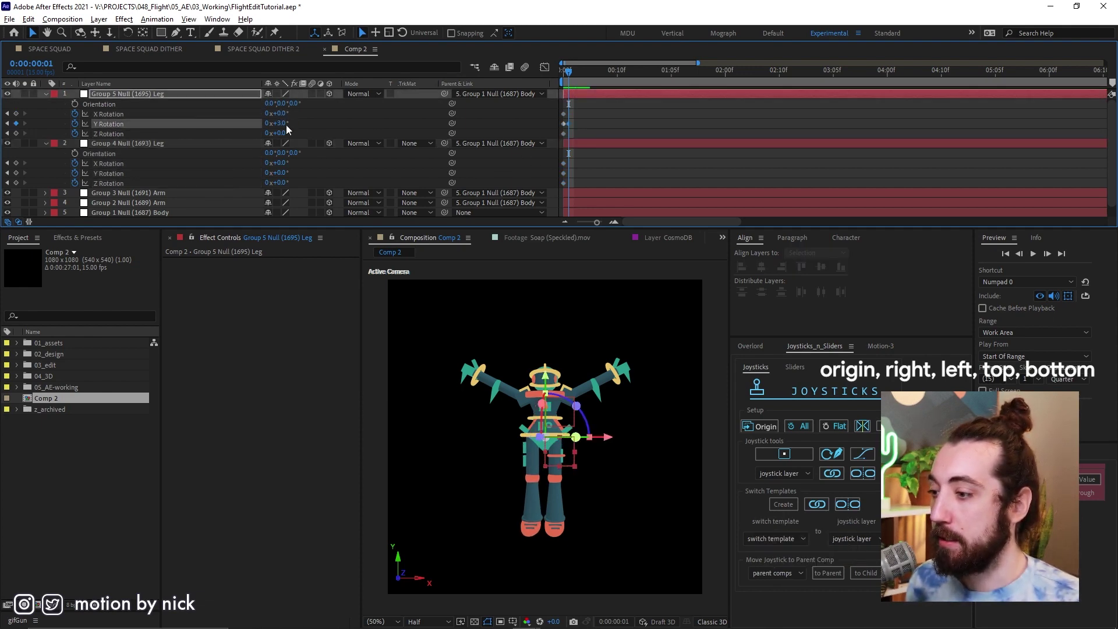
key("ctrl+z")
left_click_drag(284, 133, 267, 136)
left_click_drag(283, 184, 268, 183)
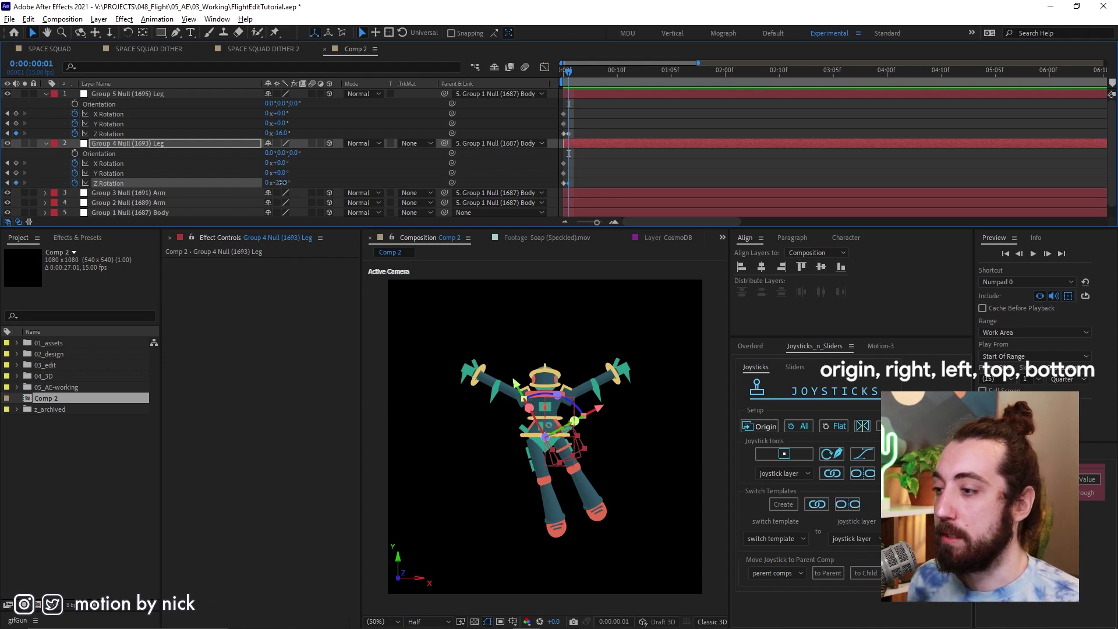
left_click_drag(282, 182, 282, 185)
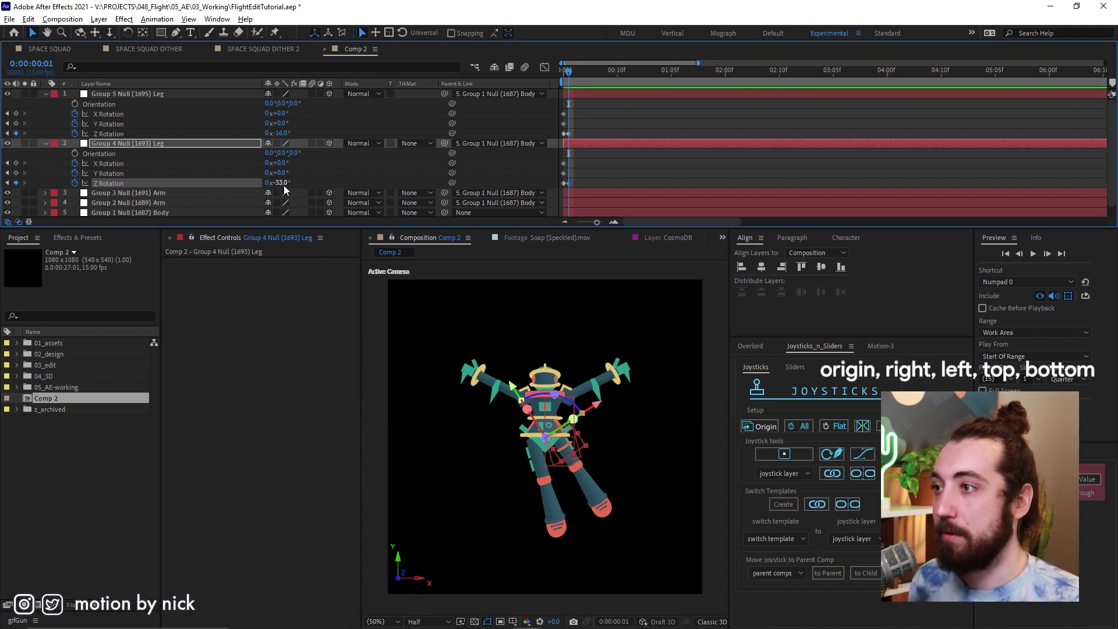
Keyframe both legs' X and Y Rotation at frame 1
left_click(16, 173)
left_click(16, 163)
left_click(16, 124)
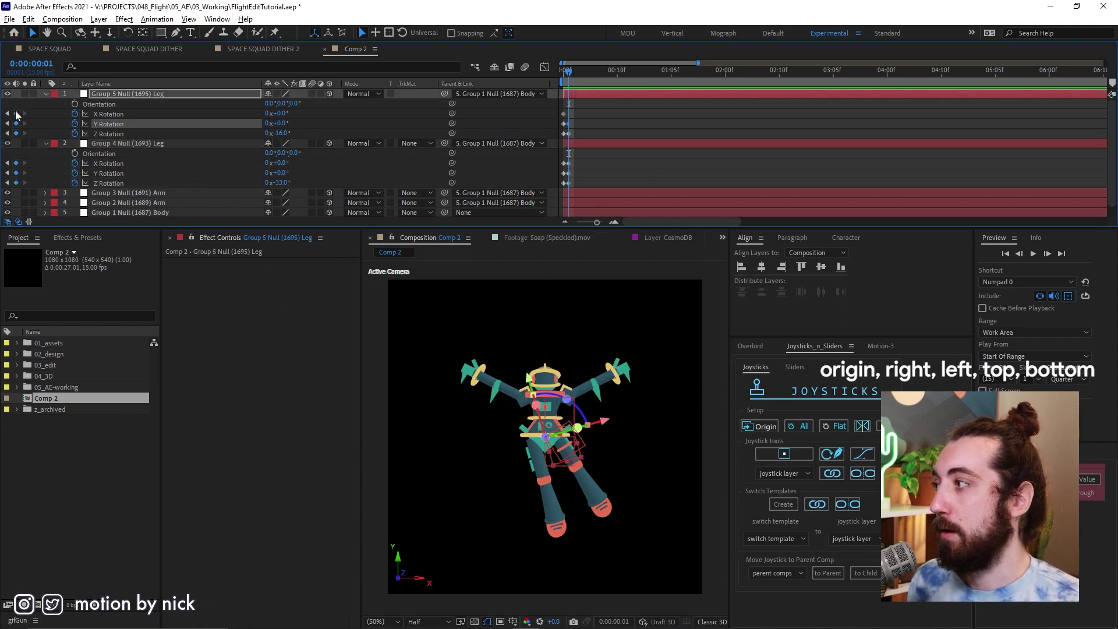
left_click(16, 114)
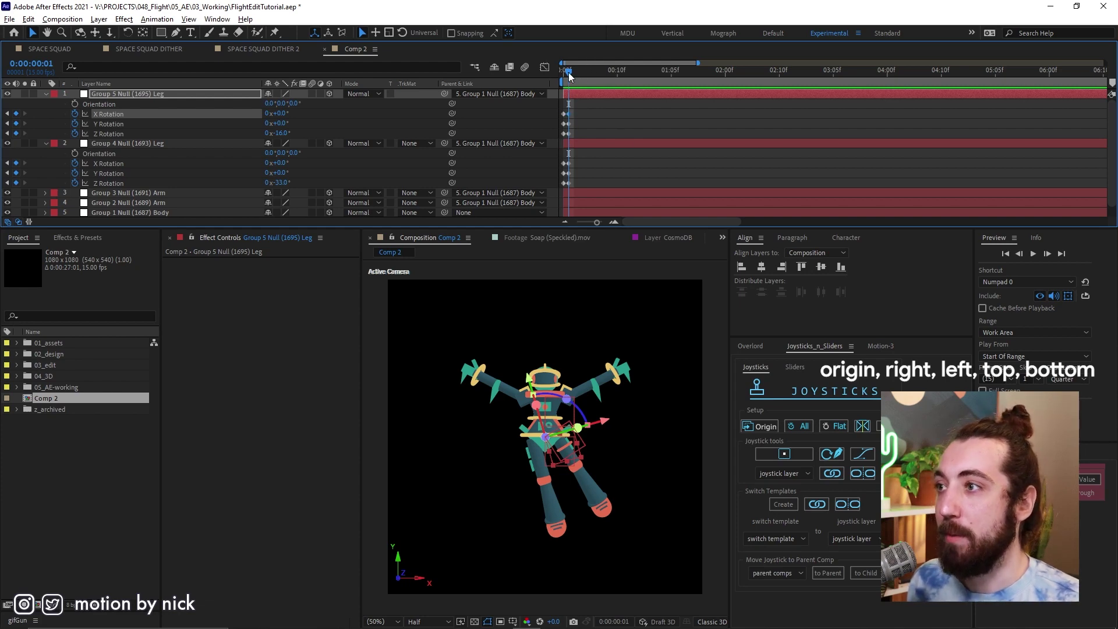
At frame 2, rotate the Group 4 leg to +8° and Group 5 to +30°, keying X and Y Rotation
left_click_drag(569, 76, 575, 76)
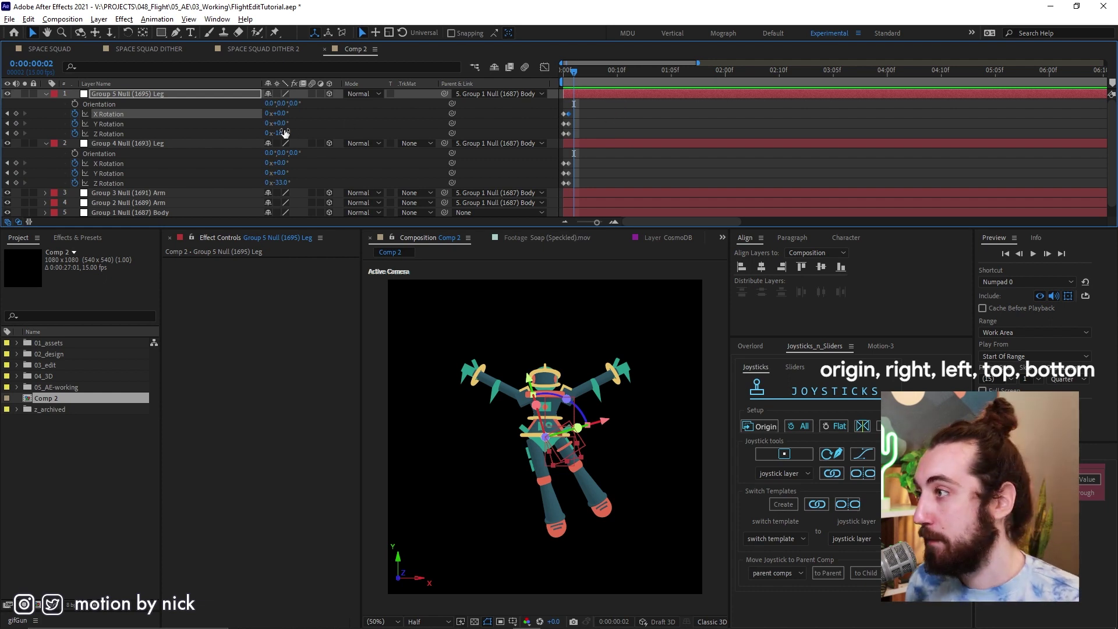
left_click_drag(290, 183, 313, 183)
left_click_drag(286, 134, 315, 130)
left_click(16, 114)
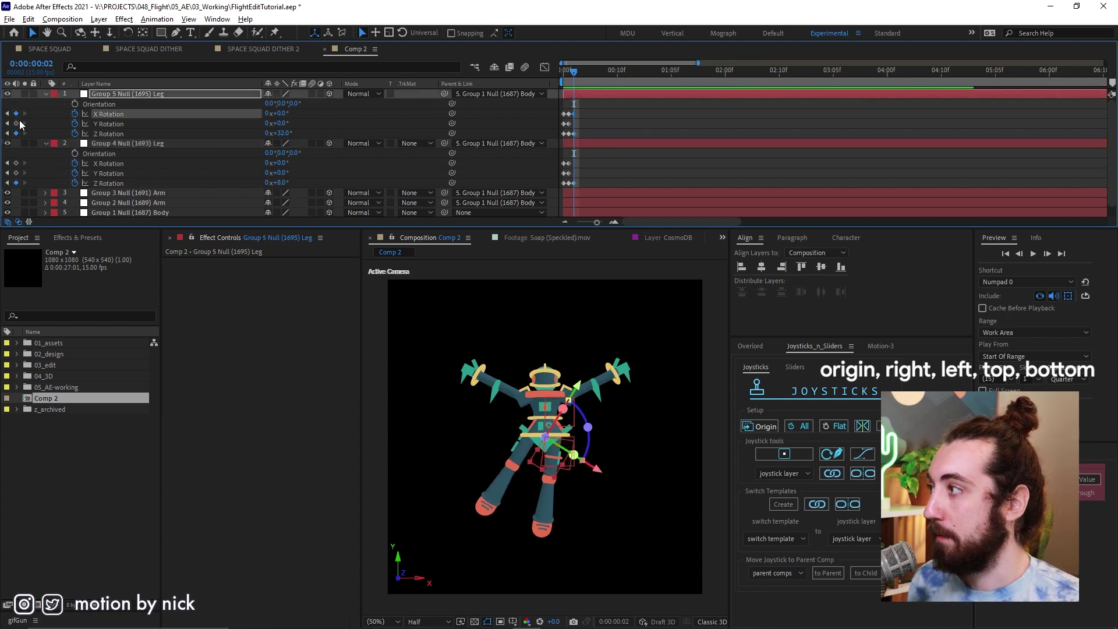
left_click(16, 124)
left_click(16, 163)
left_click(16, 173)
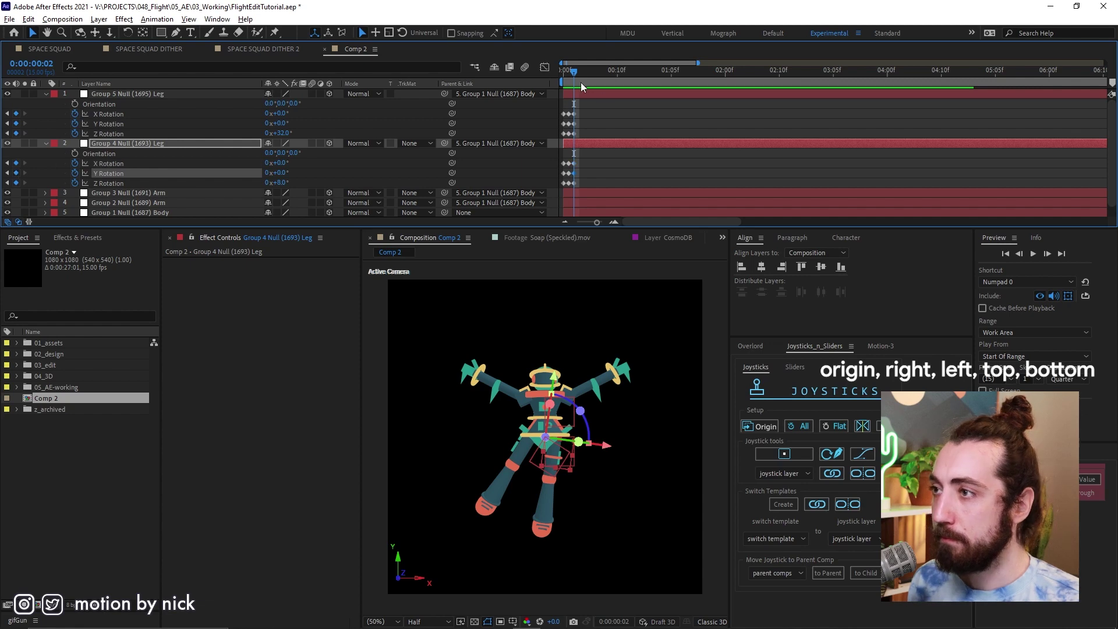
At frame 3, key both leg nulls back to their zero-rotation origin pose
left_click(579, 71)
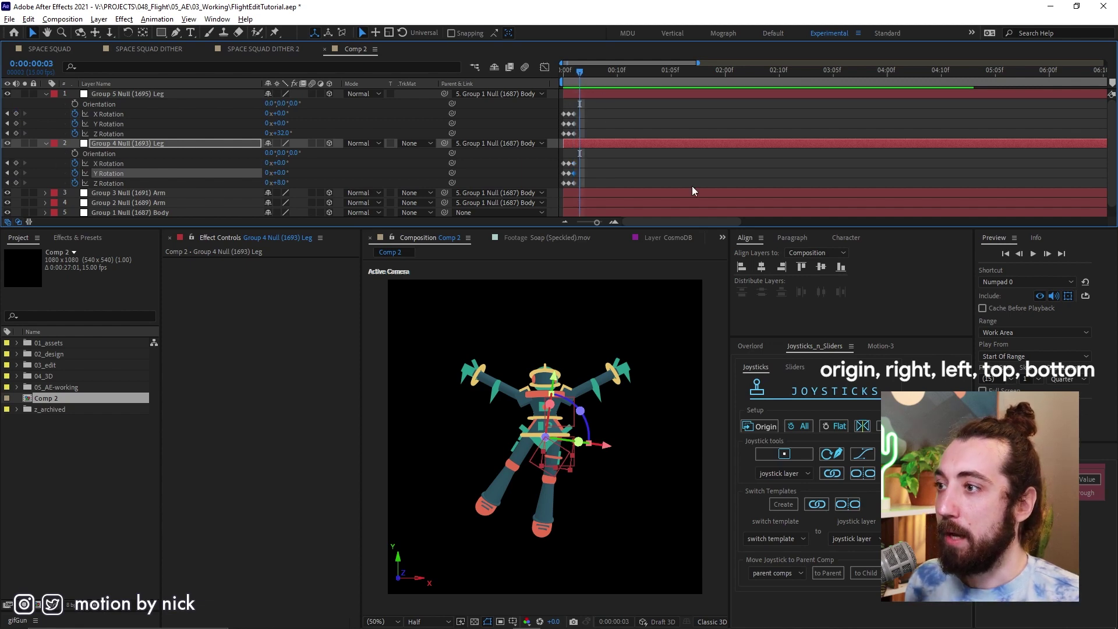
left_click(768, 427)
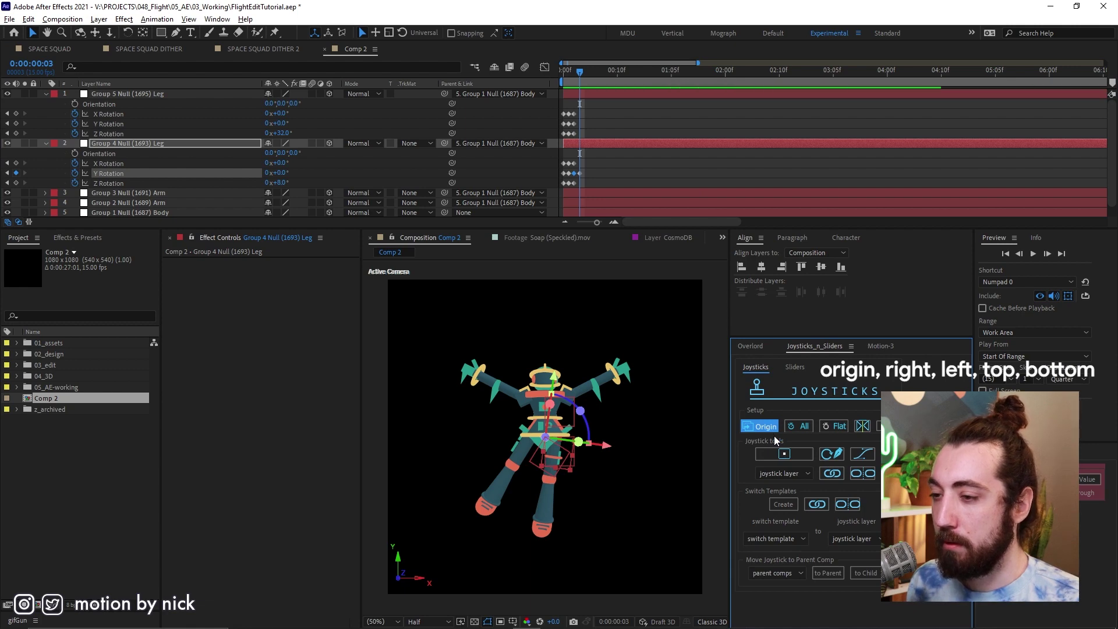
key("ctrl+z")
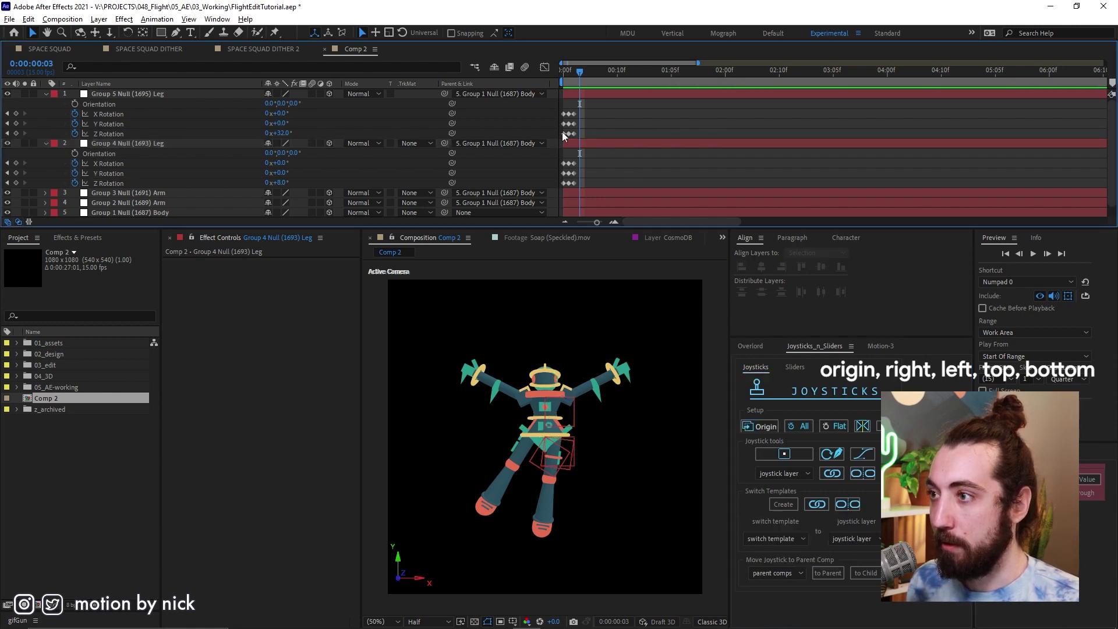
left_click(768, 424)
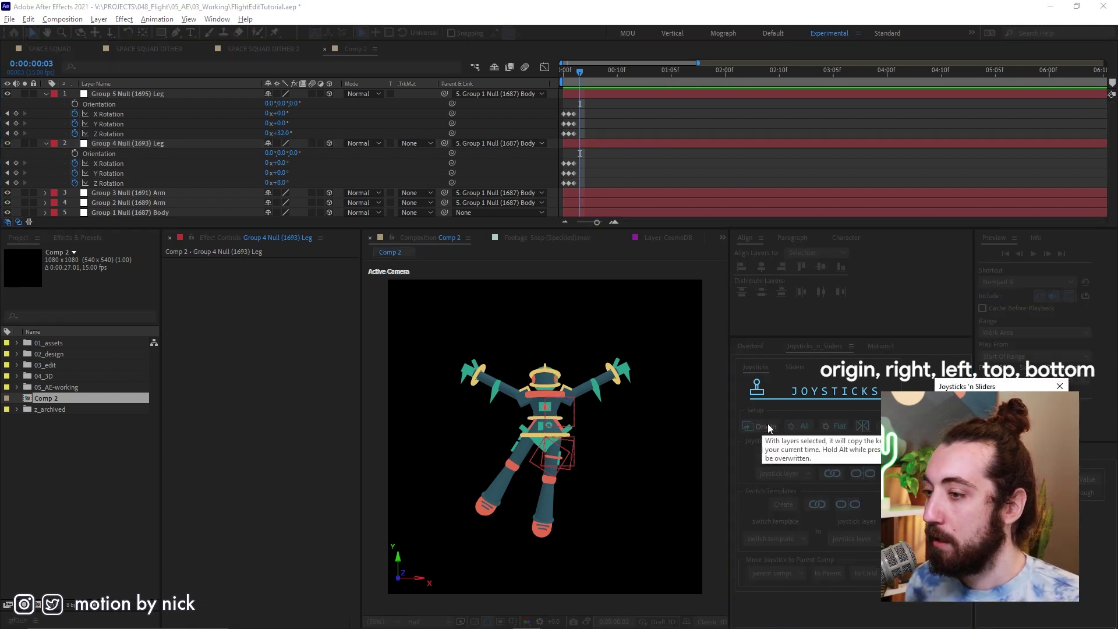
left_click(122, 94)
left_click(138, 143, "ctrl")
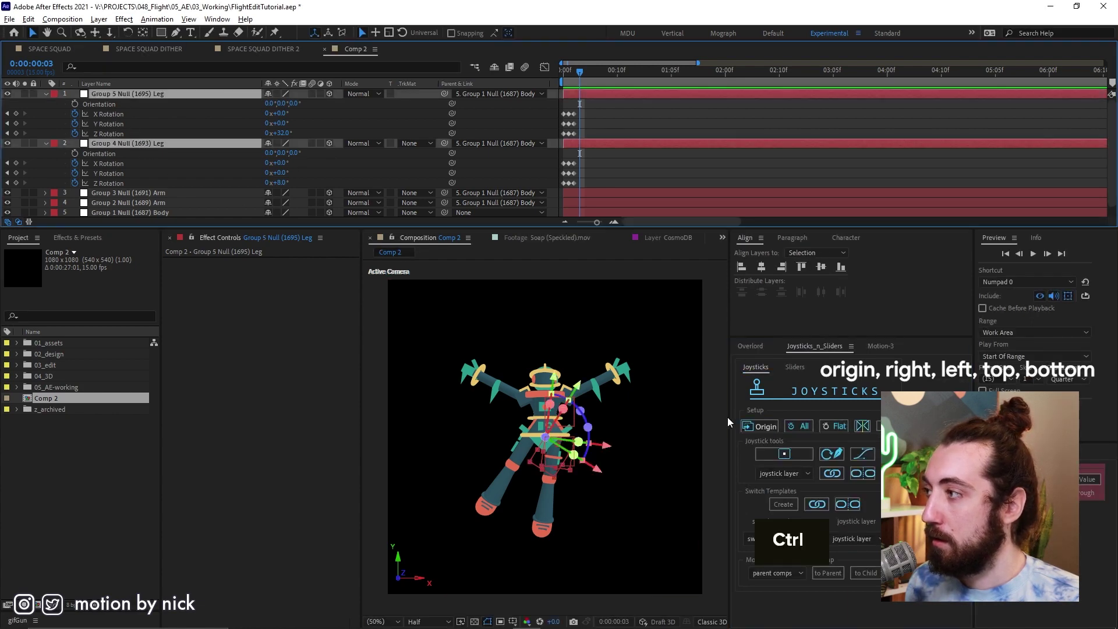
left_click(763, 427)
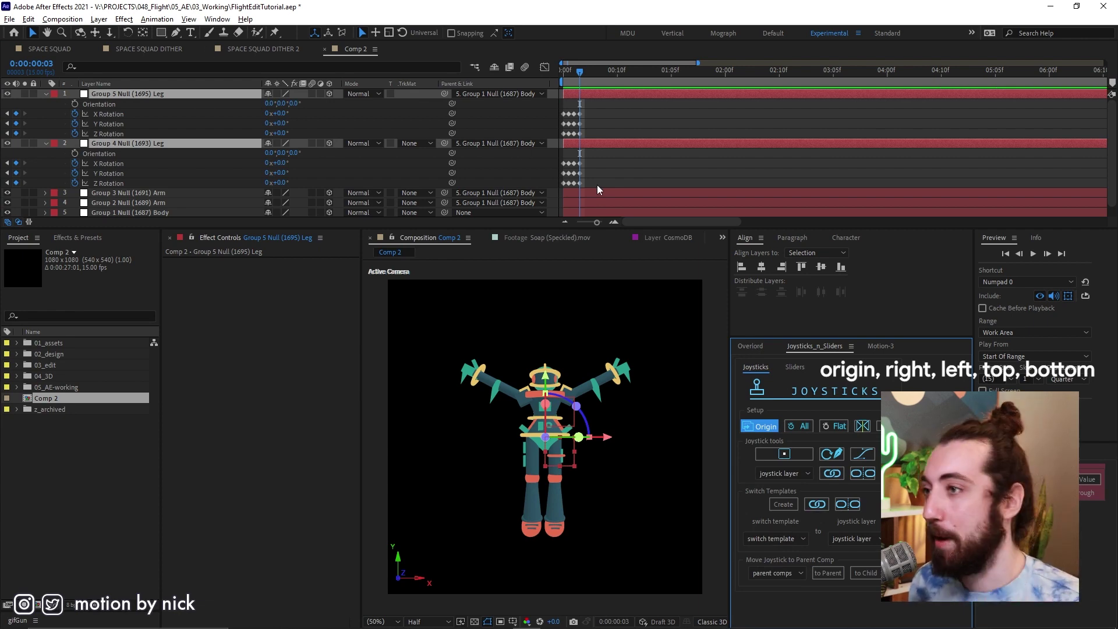
left_click(616, 166)
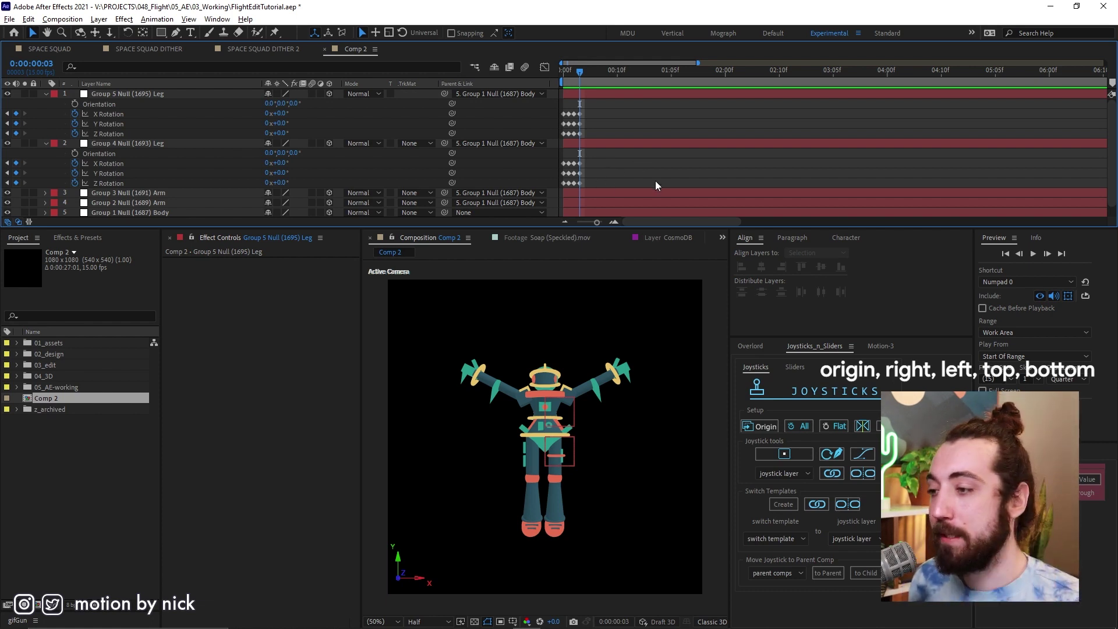
Turn the Body null's Orientation so the robot is seen side-on
scroll(249, 196, "down", 1)
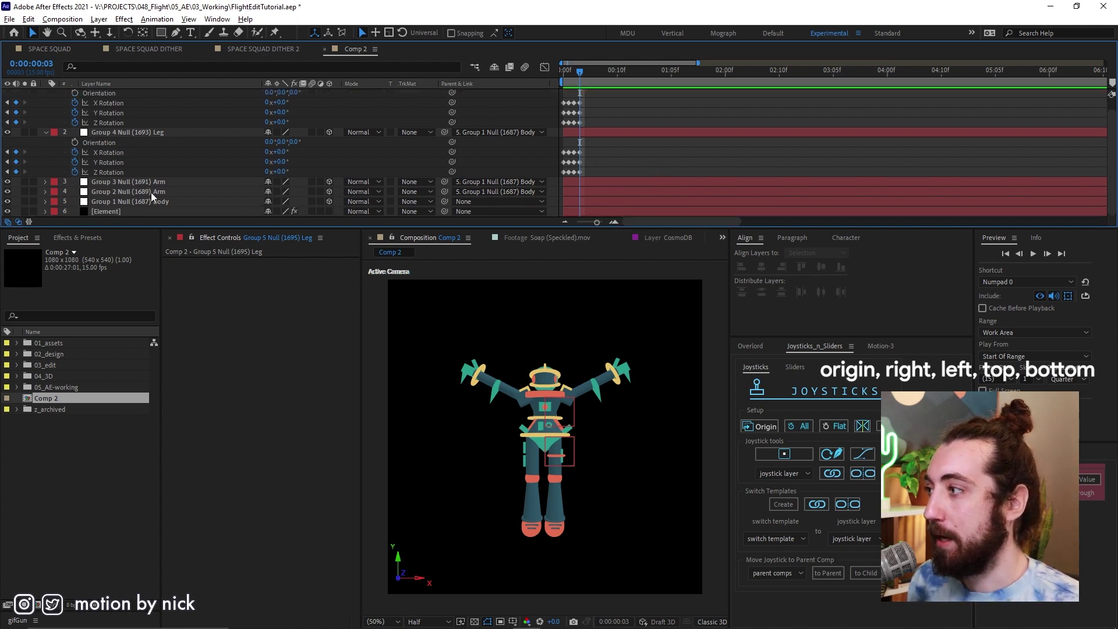
left_click(169, 201)
key("r")
scroll(254, 201, "down", 4)
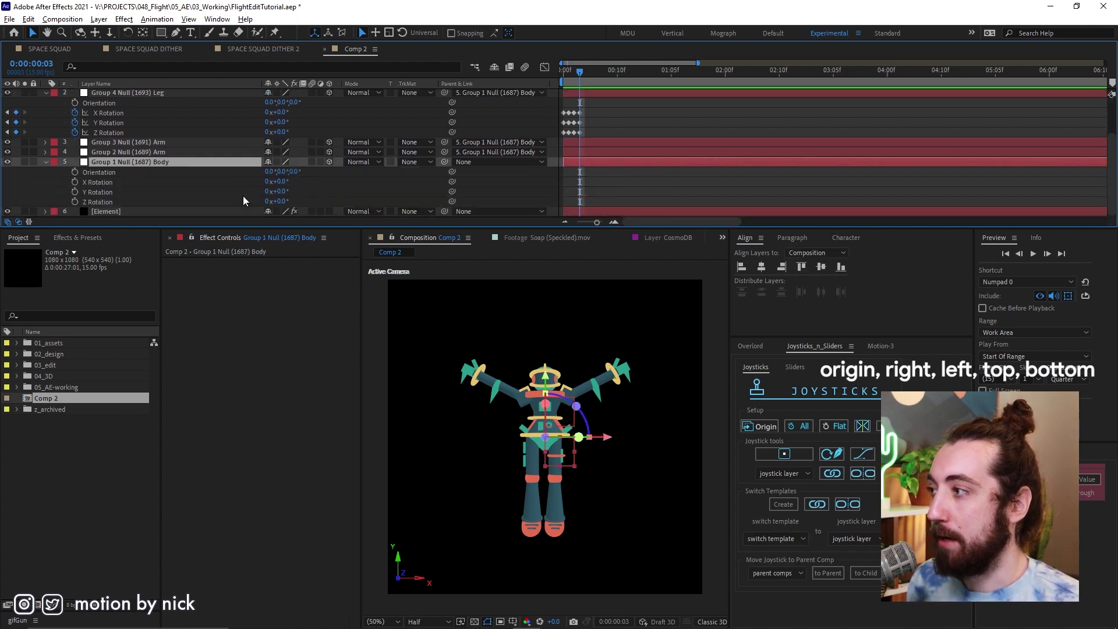
left_click_drag(281, 173, 302, 113)
scroll(223, 136, "up", 1)
scroll(279, 122, "up", 1)
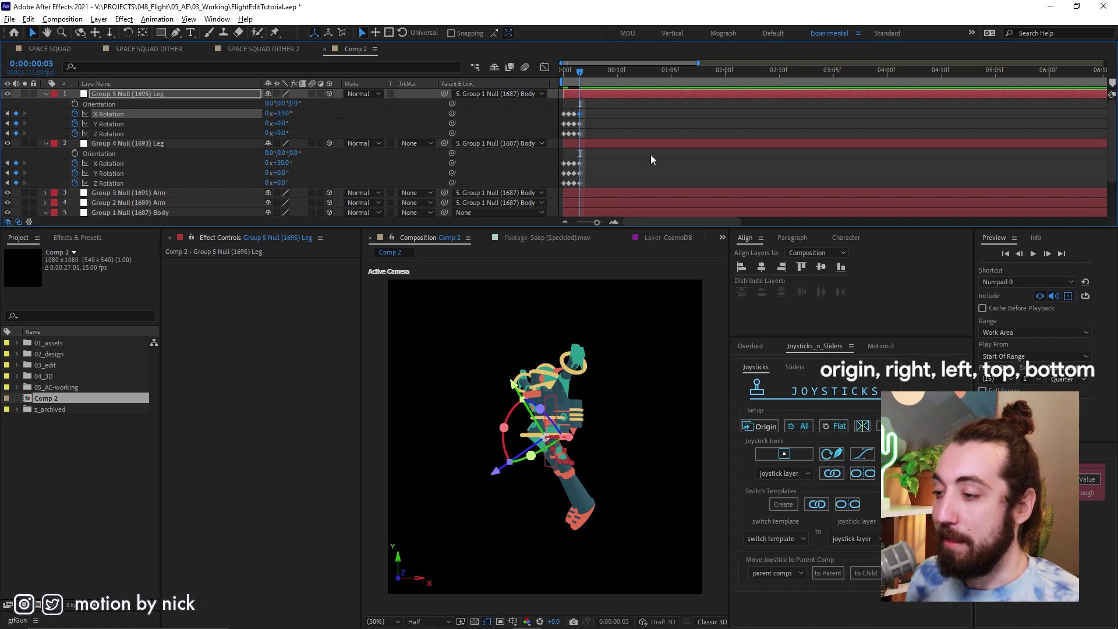
At frame 4, swing both legs back to about -31° and key their Y and Z Rotation
left_click(585, 74)
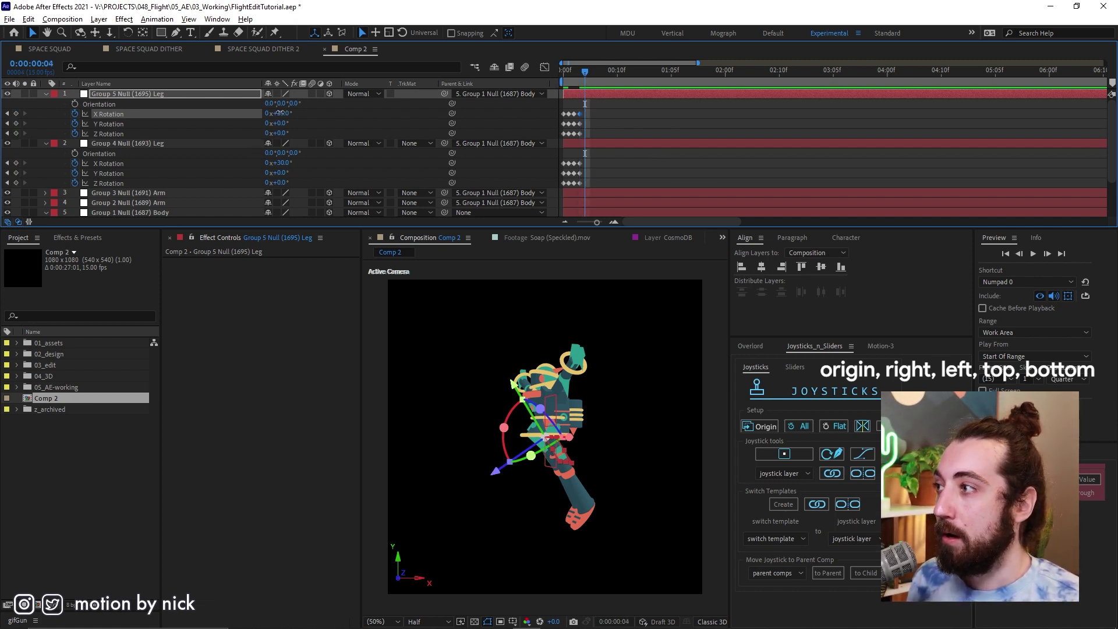
left_click_drag(279, 112, 248, 113)
left_click_drag(286, 163, 254, 161)
left_click(16, 123)
left_click(16, 134)
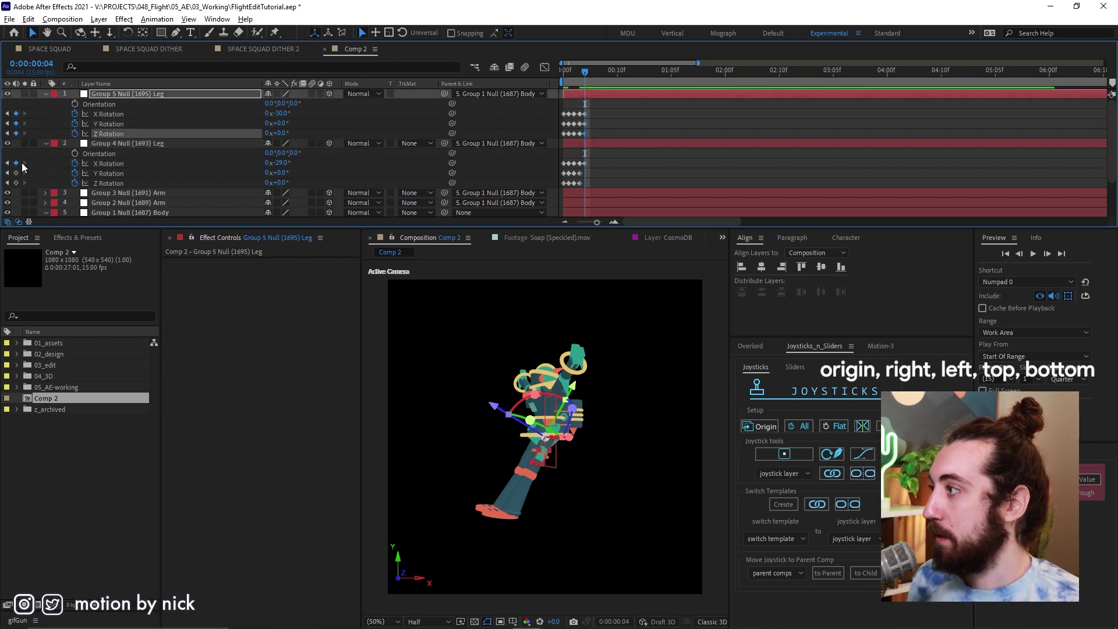
left_click(16, 173)
left_click(16, 183)
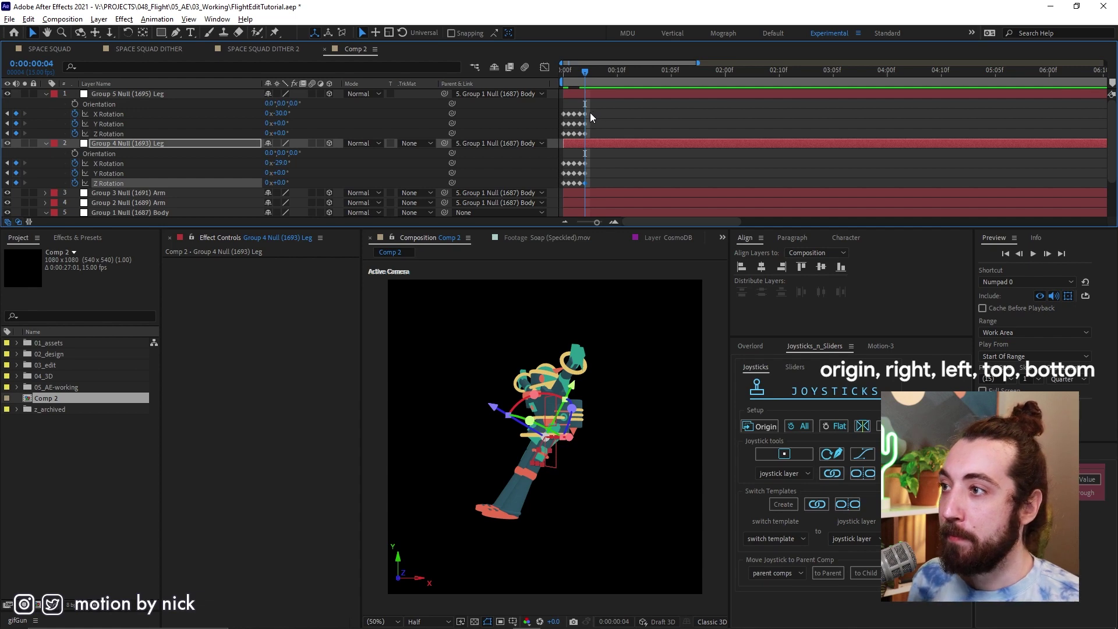
Create a joystick named Legs from the leg rotation keyframes and place its box upper-left
left_click_drag(590, 113, 546, 185)
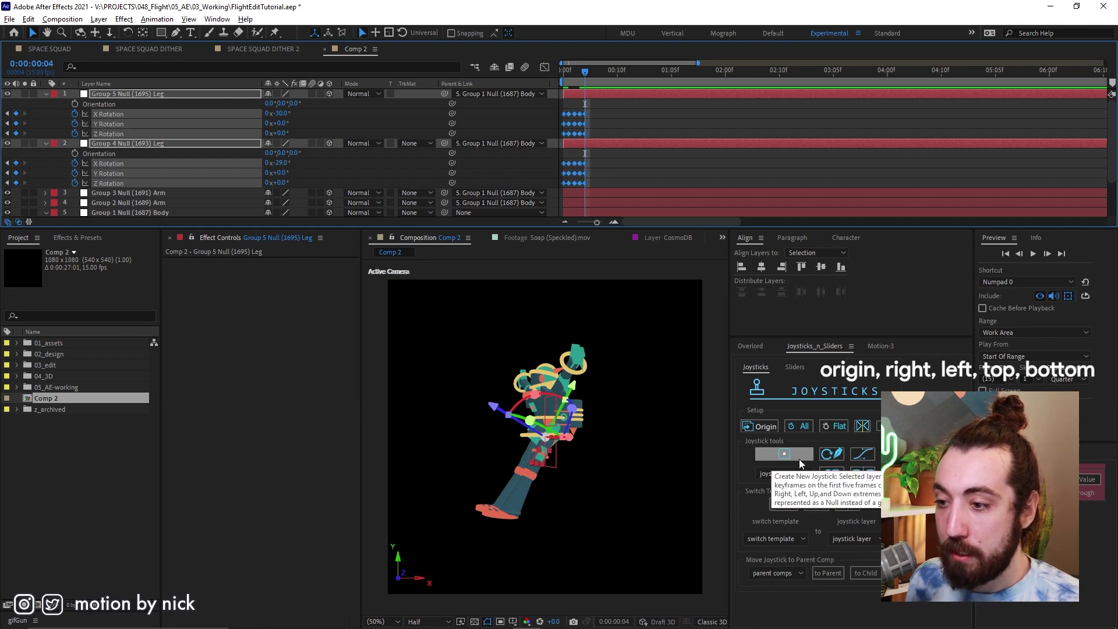
left_click(781, 453)
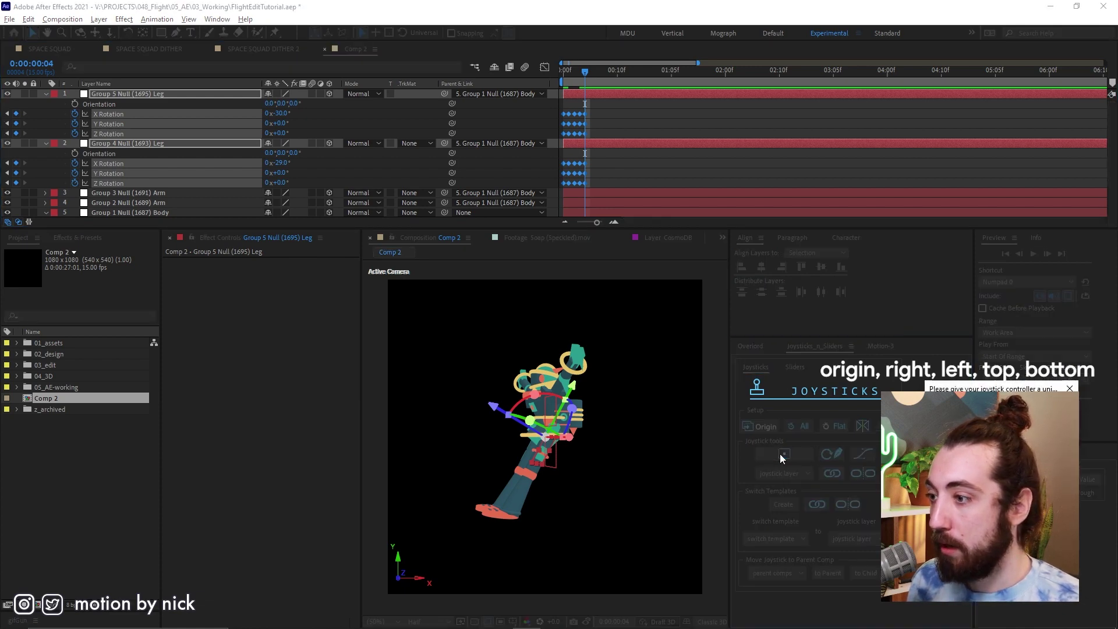
type("E")
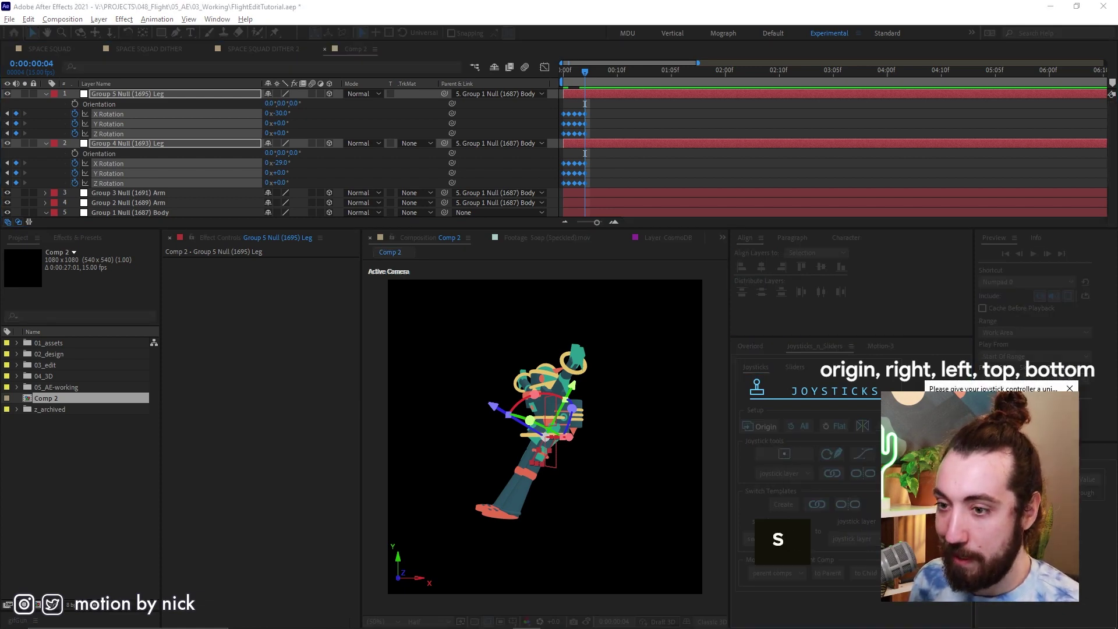
key("Return")
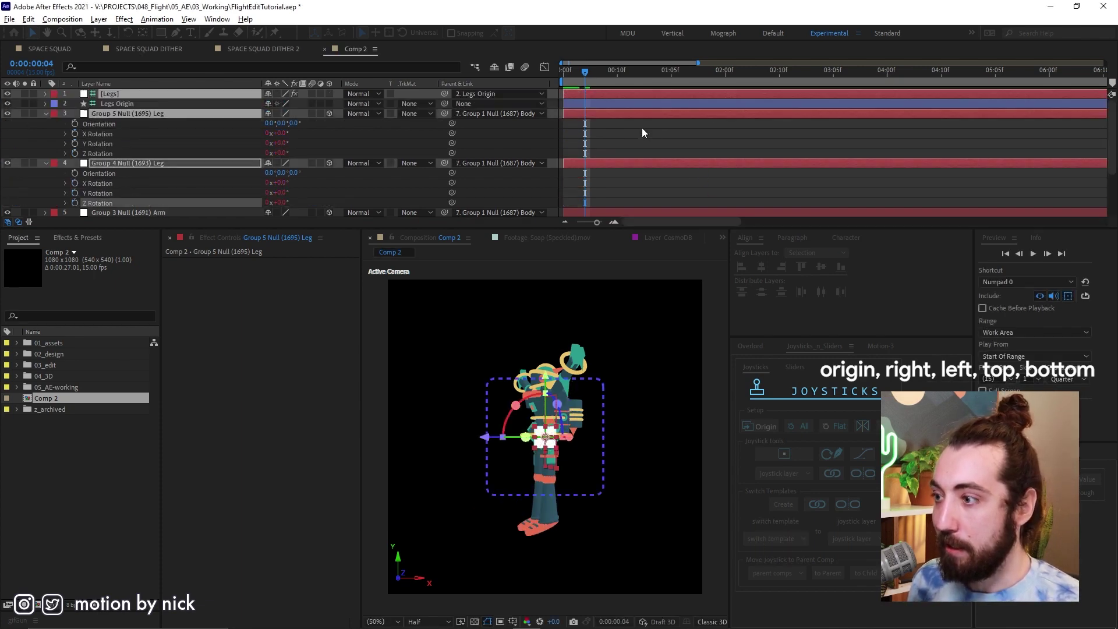
mouse_move(596, 427)
left_mouse_down()
mouse_move(464, 359)
mouse_move(492, 338)
mouse_move(425, 335)
mouse_move(451, 354)
mouse_move(342, 300)
left_mouse_up()
Turn the body back to a front view and test leg poses with the Legs knob
scroll(146, 176, "down", 3)
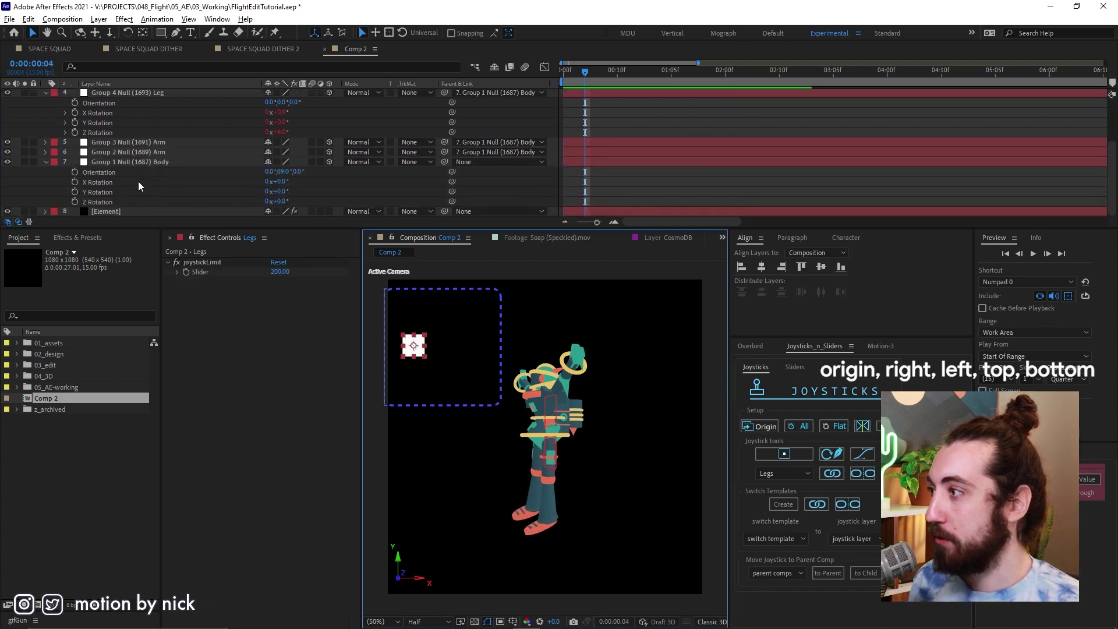
left_click_drag(290, 171, 260, 171)
scroll(259, 108, "up", 4)
left_click(590, 104)
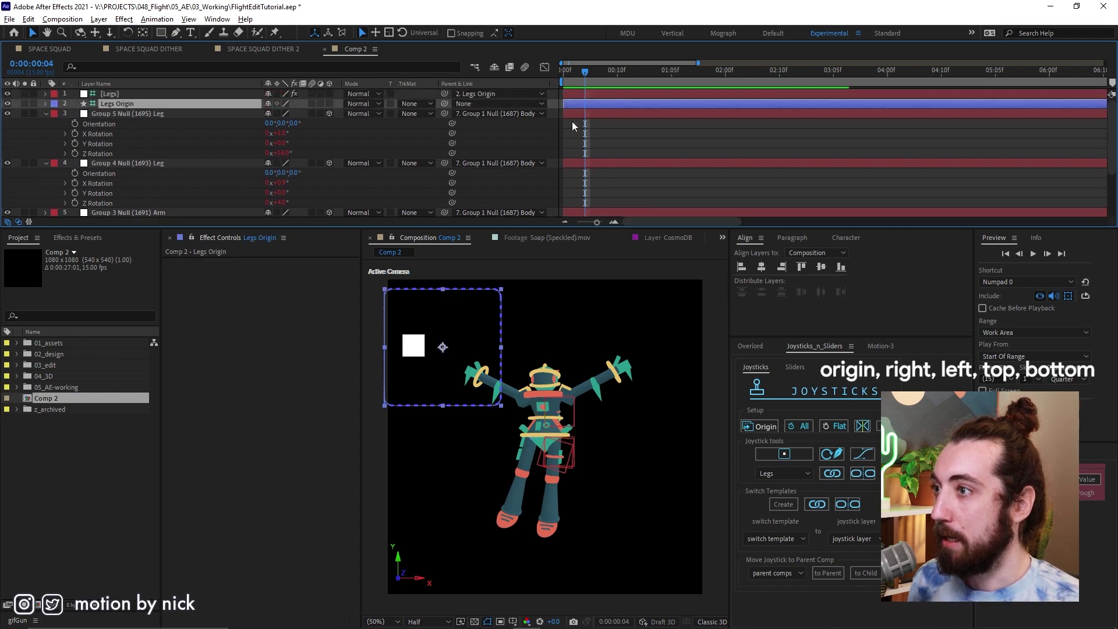
left_click_drag(414, 346, 429, 317)
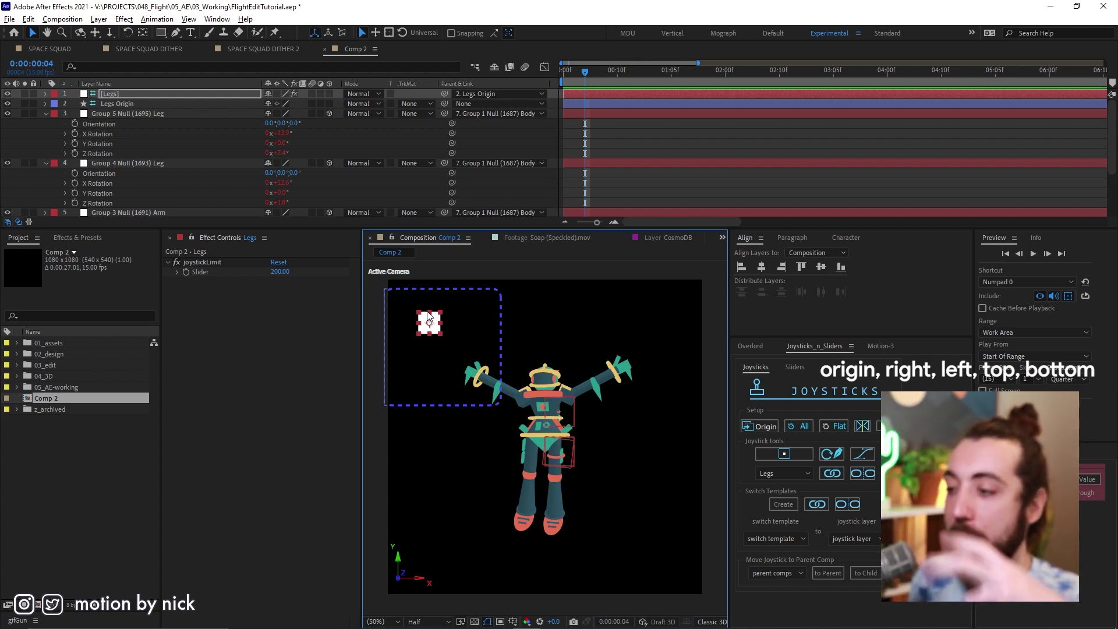
mouse_move(433, 319)
left_mouse_down()
mouse_move(442, 373)
mouse_move(473, 390)
mouse_move(460, 376)
mouse_move(459, 294)
mouse_move(448, 318)
mouse_move(434, 282)
mouse_move(443, 311)
left_mouse_up()
Undo the two Legs knob test moves and the last change
key("ctrl+z")
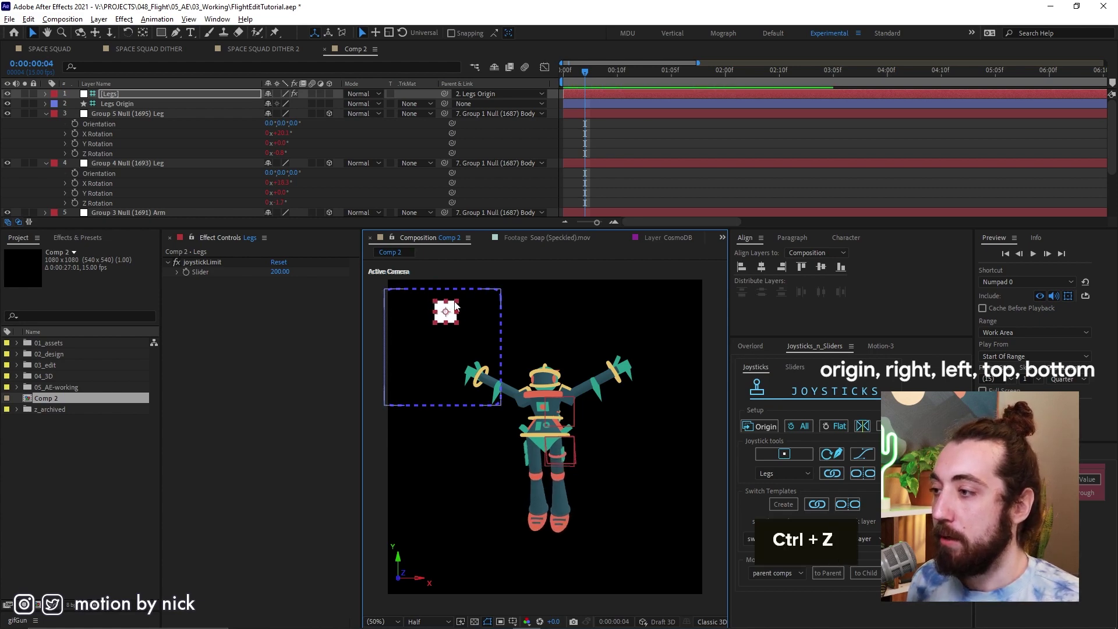
key("ctrl+z")
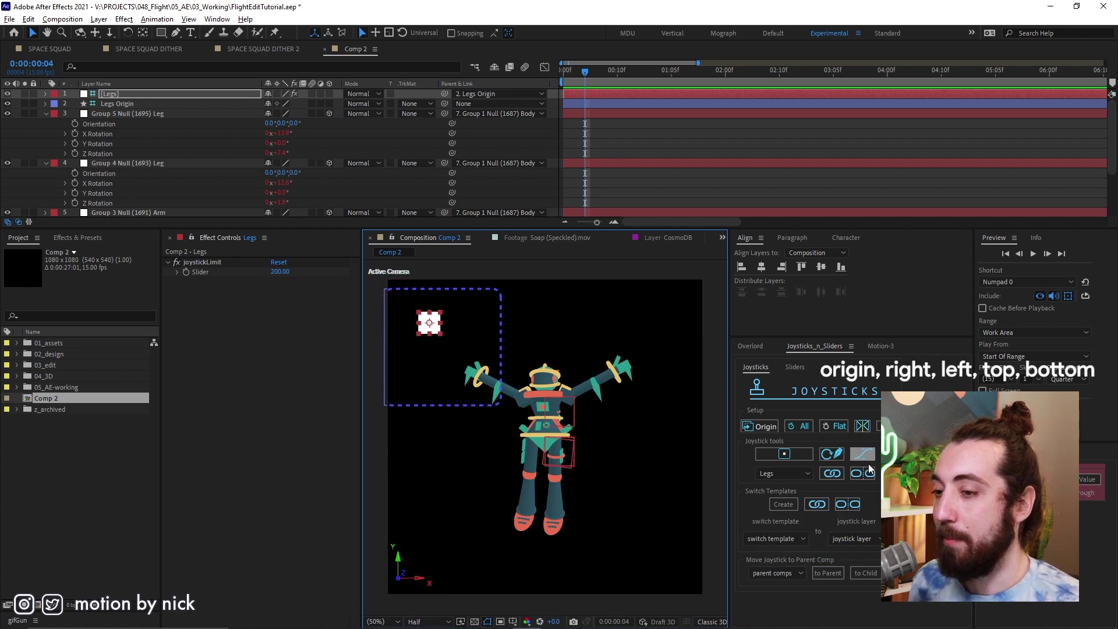
left_click(131, 96)
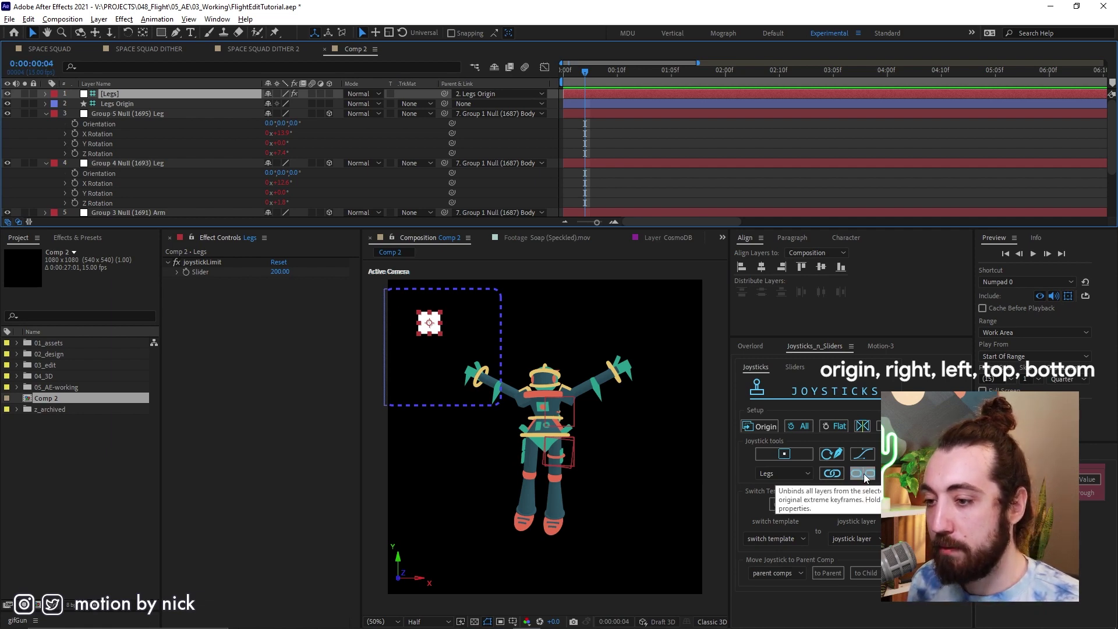
key("ctrl+z")
Unbind the Group 4 and Group 5 leg nulls from the Legs joystick and return to frame 0
left_click(137, 113)
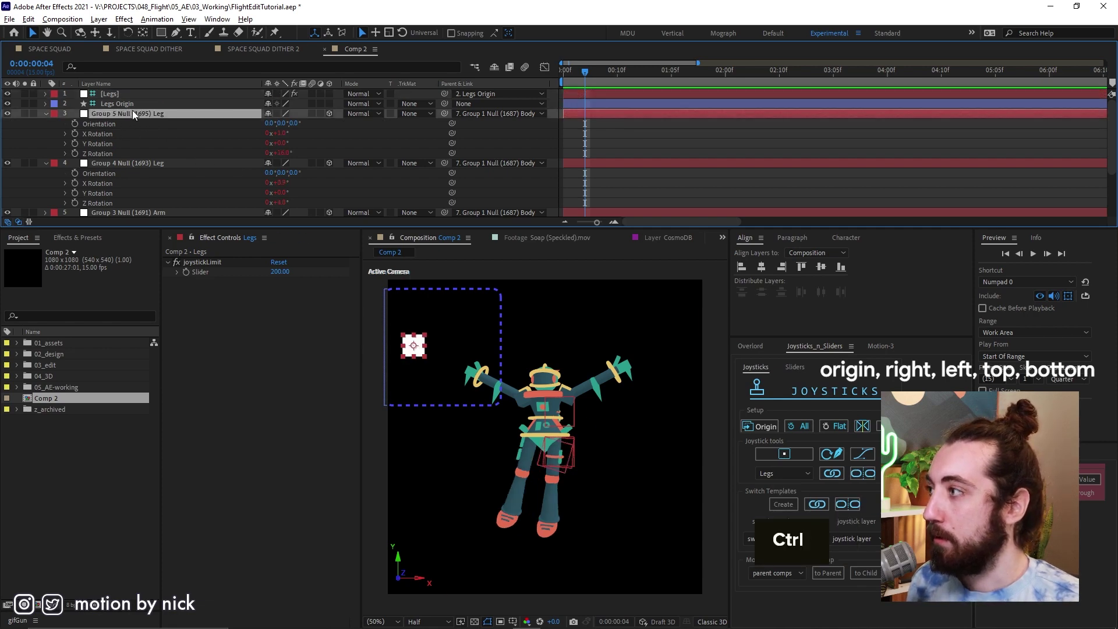
left_click(144, 162, "shift")
left_click(871, 477)
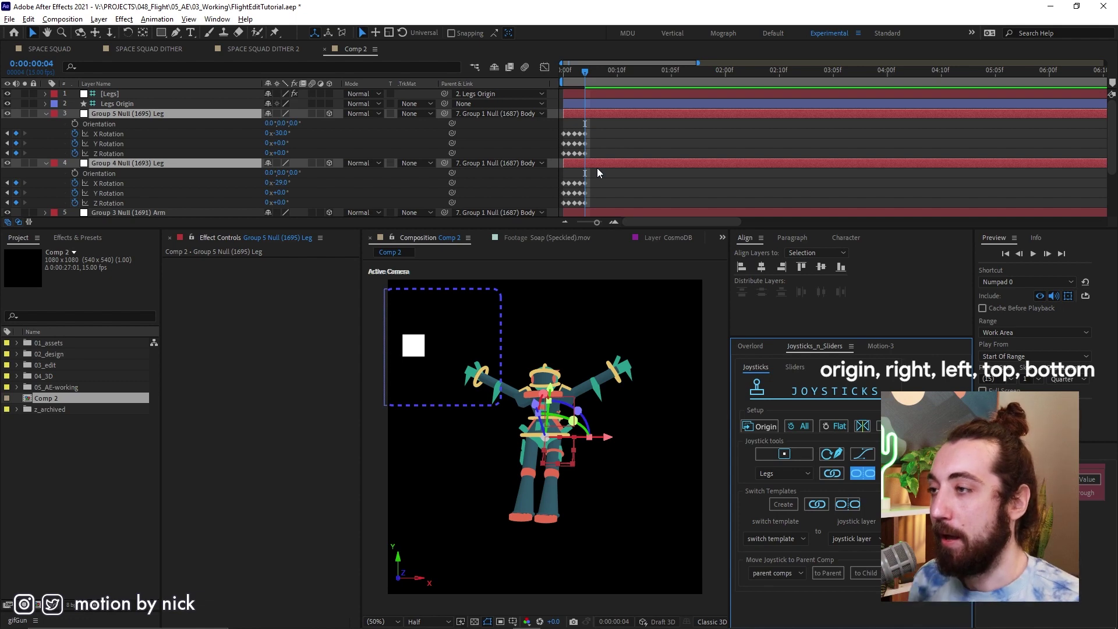
left_click_drag(579, 71, 551, 75)
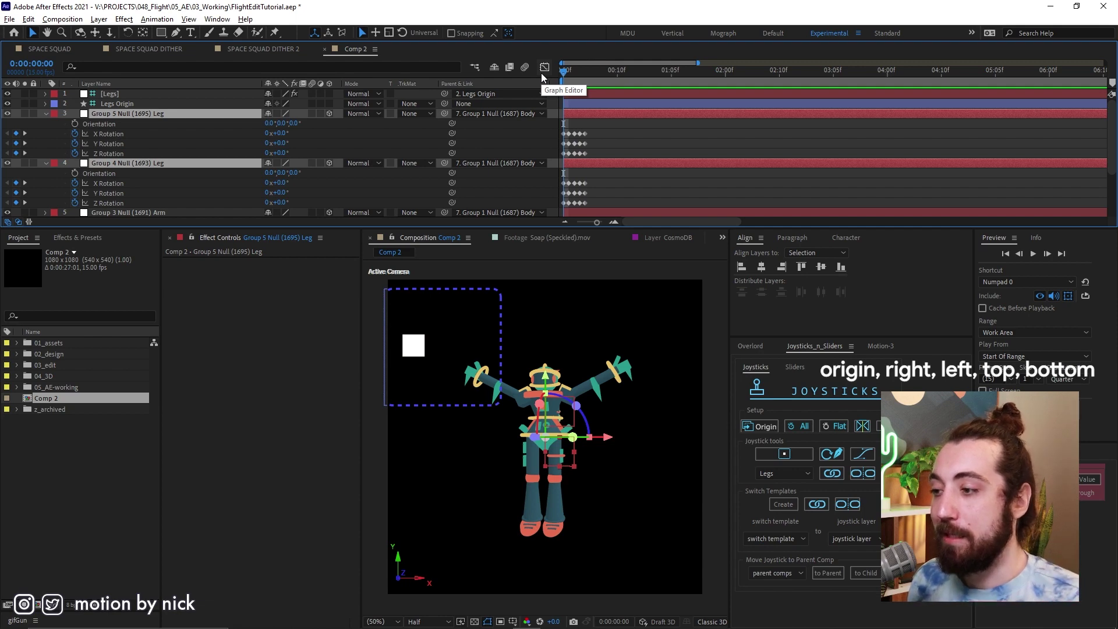
key("F2")
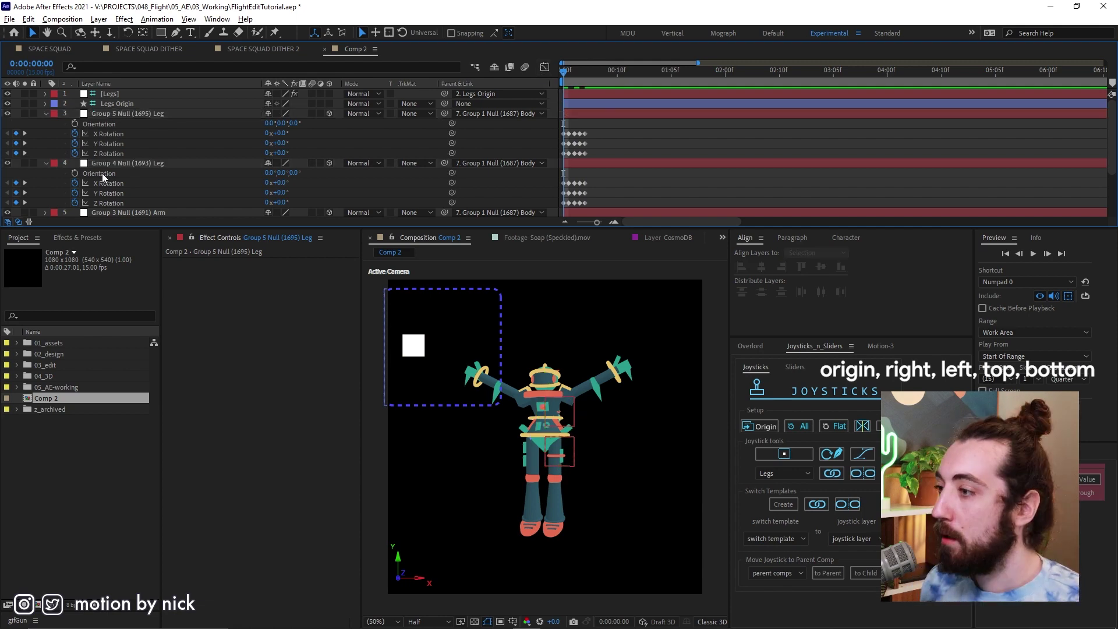
scroll(123, 135, "down", 3)
Toggle Group 3 and Group 4 visibility in the Element effect to find the leg group
left_click(129, 209)
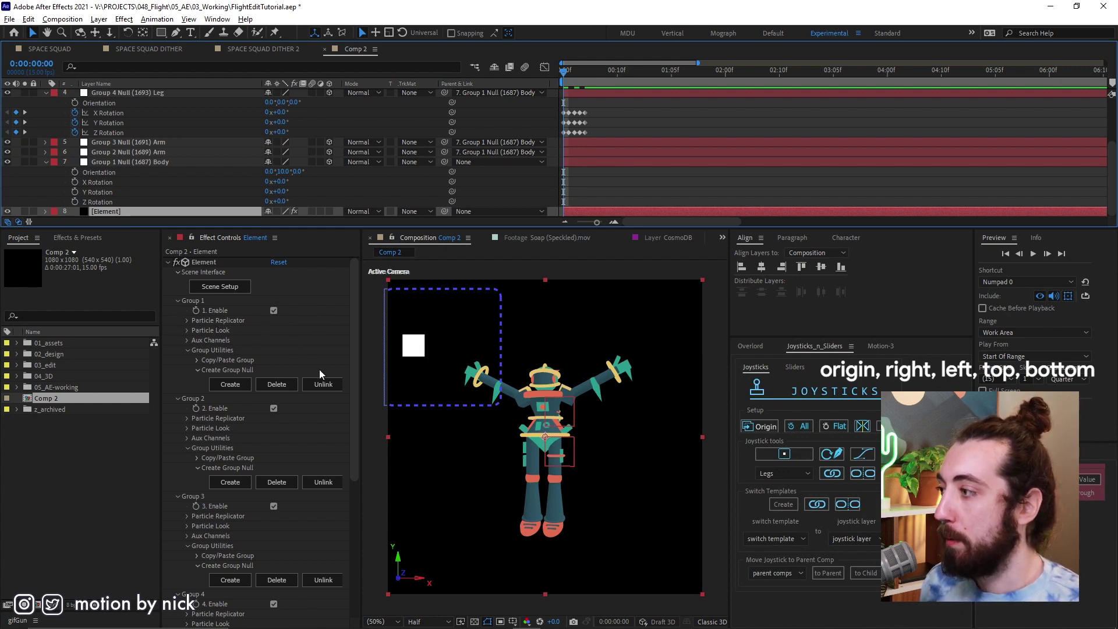
scroll(260, 401, "down", 3)
left_click(273, 428)
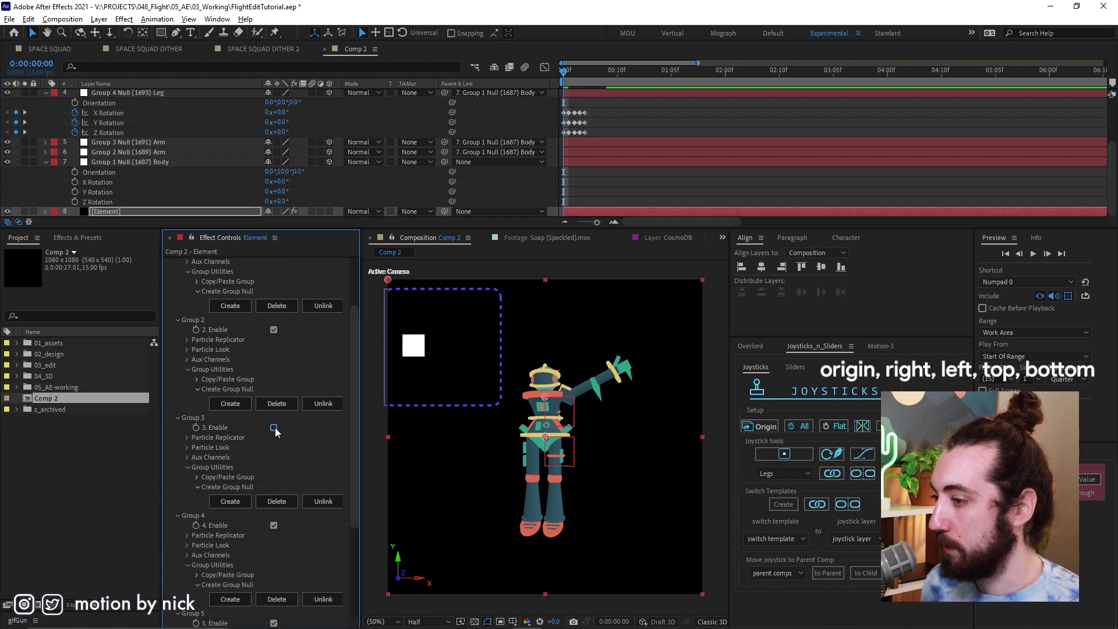
left_click(273, 428)
left_click(274, 526)
left_click(274, 525)
scroll(268, 460, "down", 5)
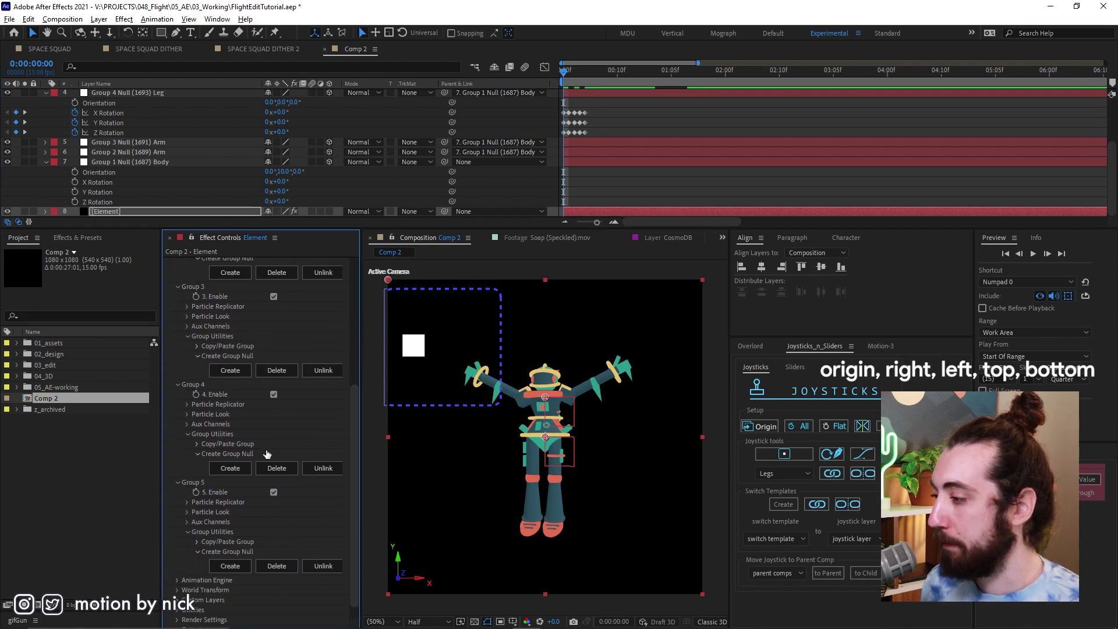
Expand Group 4's Particle Look > Deform to show the Taper and Bend settings
left_click(185, 414)
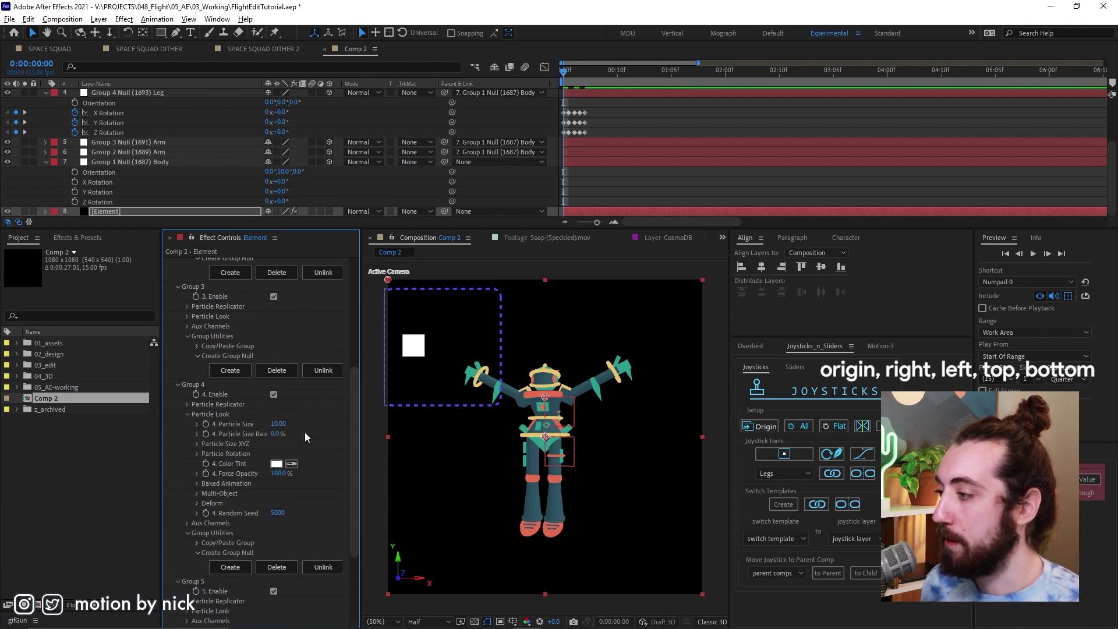
scroll(229, 452, "down", 2)
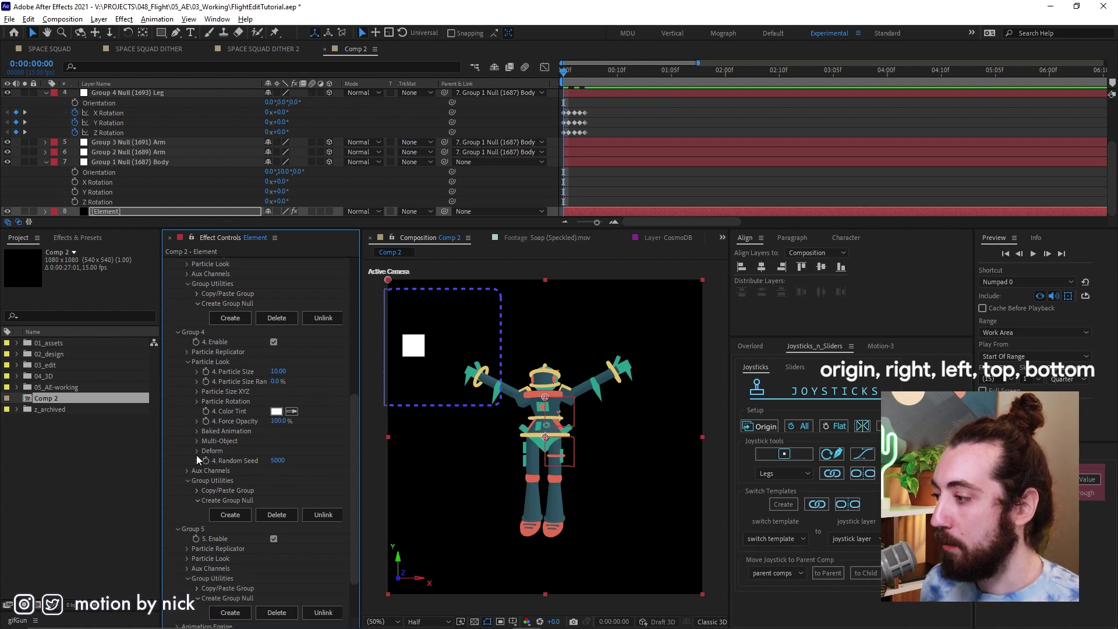
left_click(197, 450)
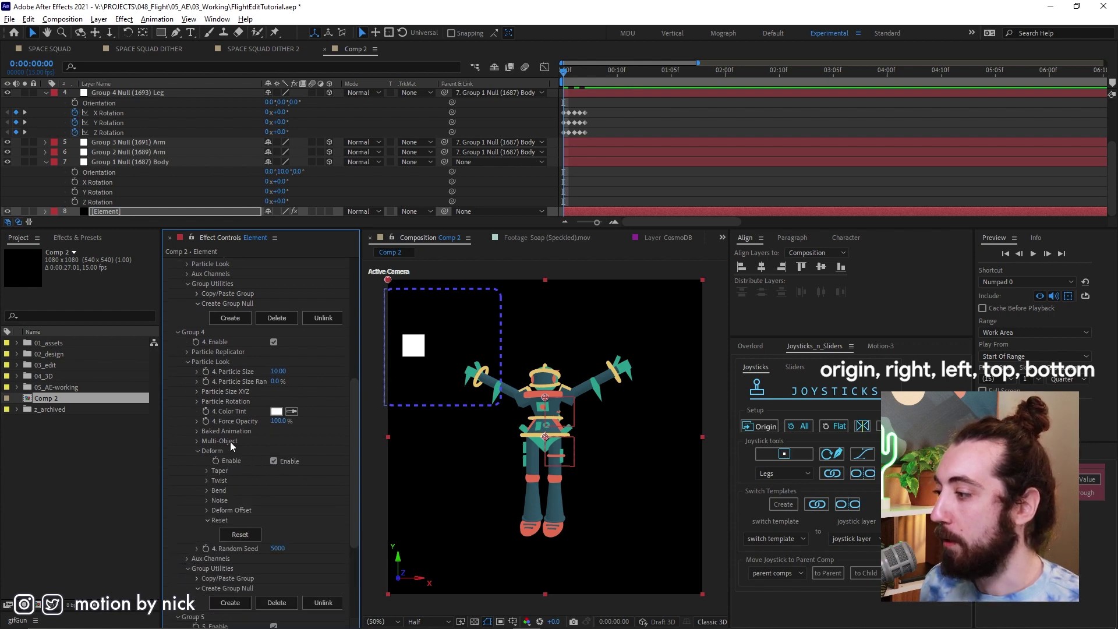
left_click(207, 471)
scroll(231, 480, "down", 2)
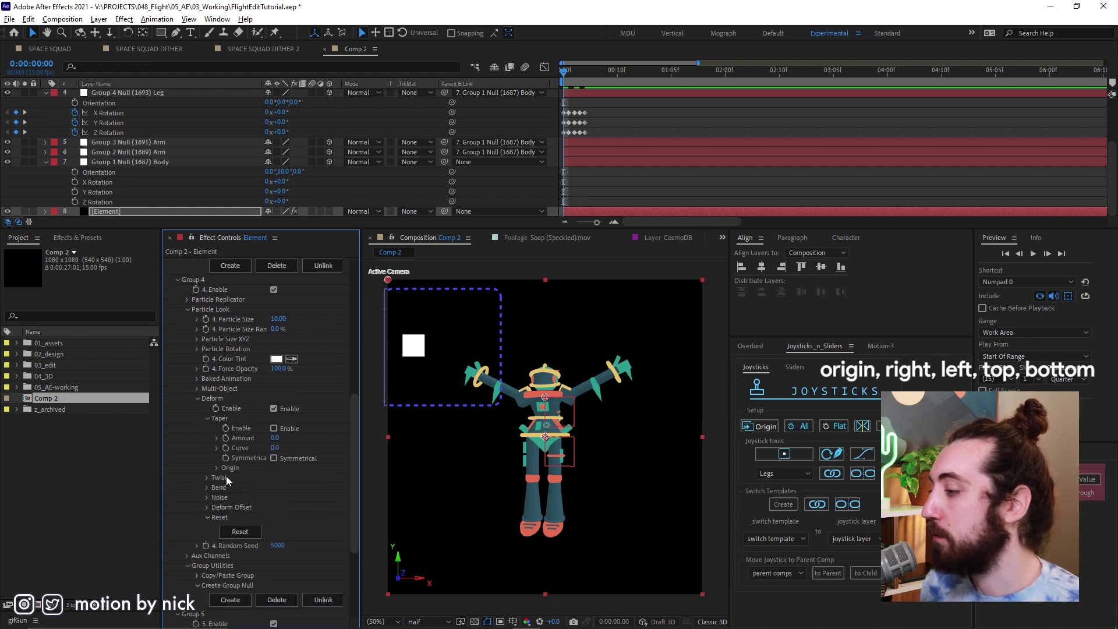
left_click(207, 488)
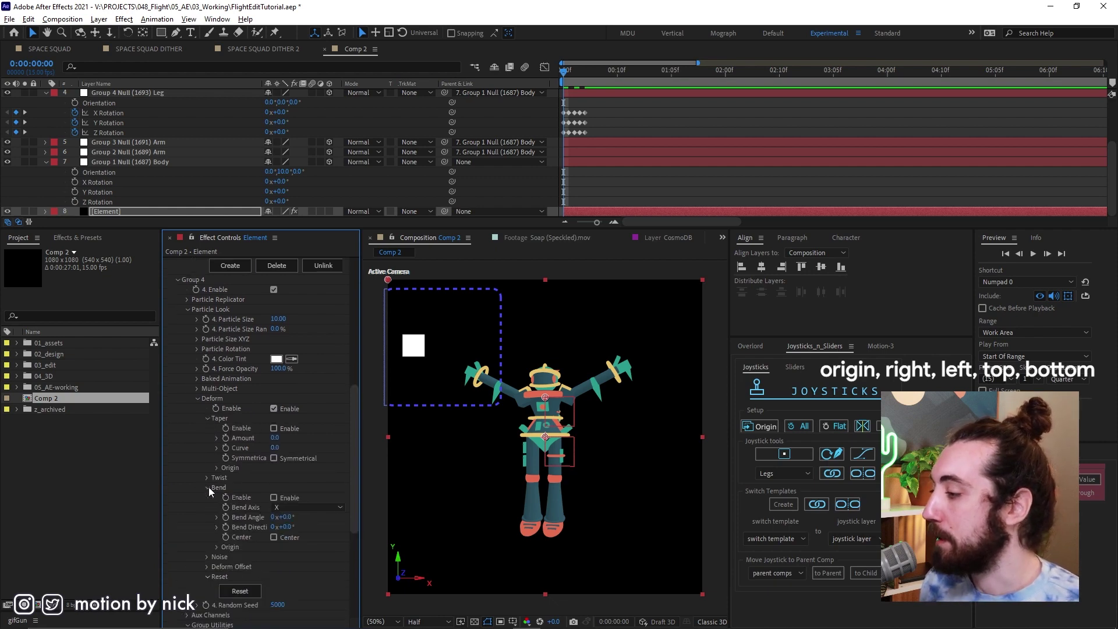
Enable Group 4's Bend deformer with Bend Axis Y and Bend Direction 270°
left_click(274, 497)
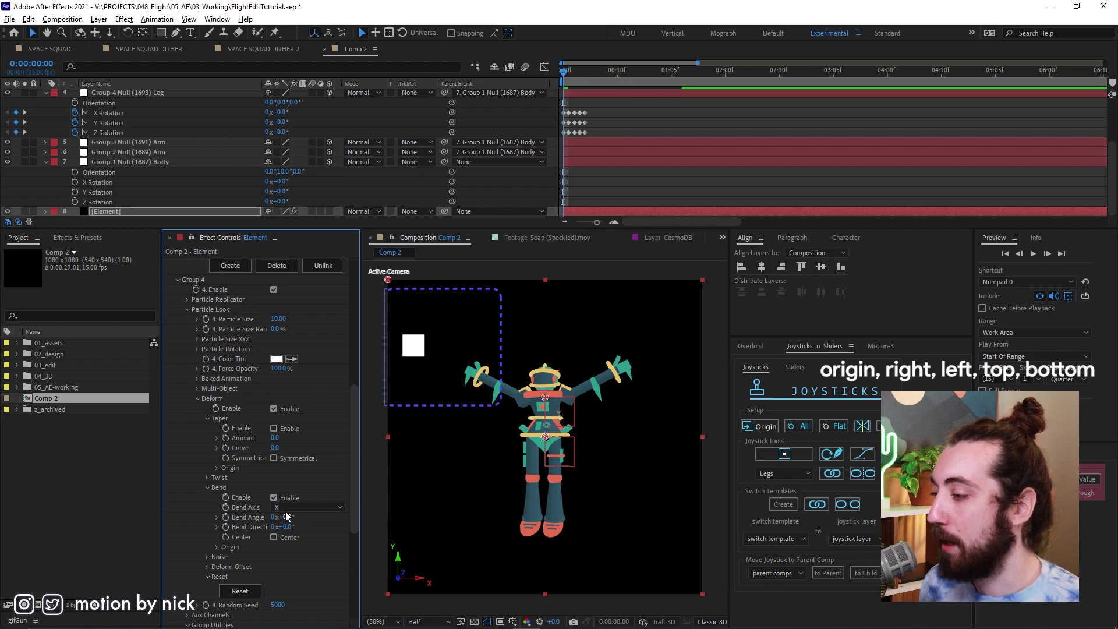
left_click_drag(286, 517, 303, 516)
left_click(302, 508)
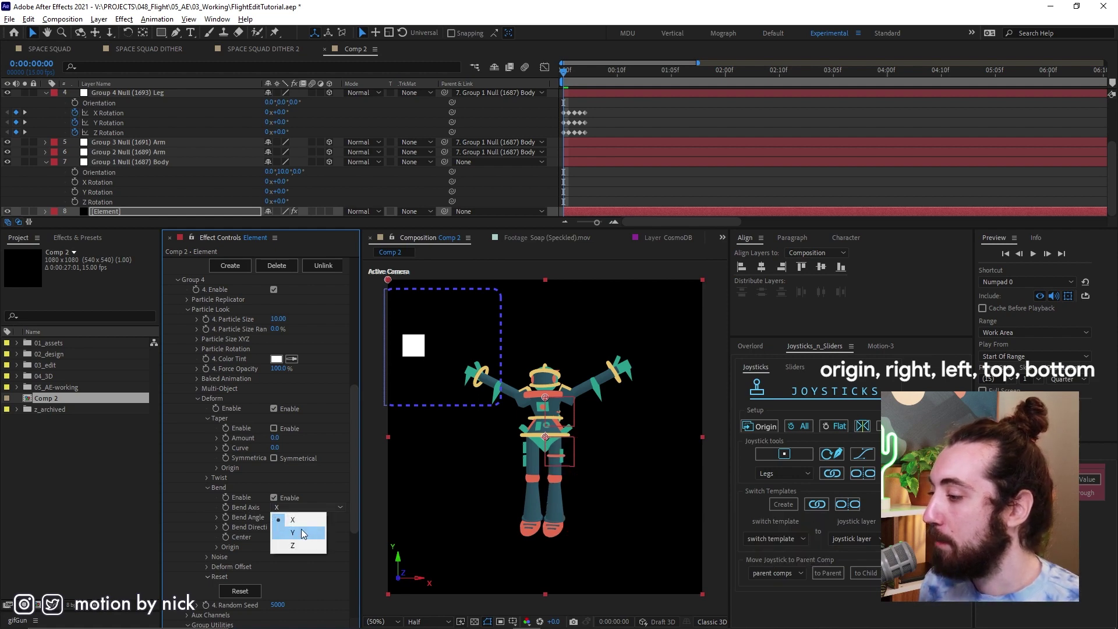
left_click(303, 527)
left_click_drag(288, 517, 464, 518)
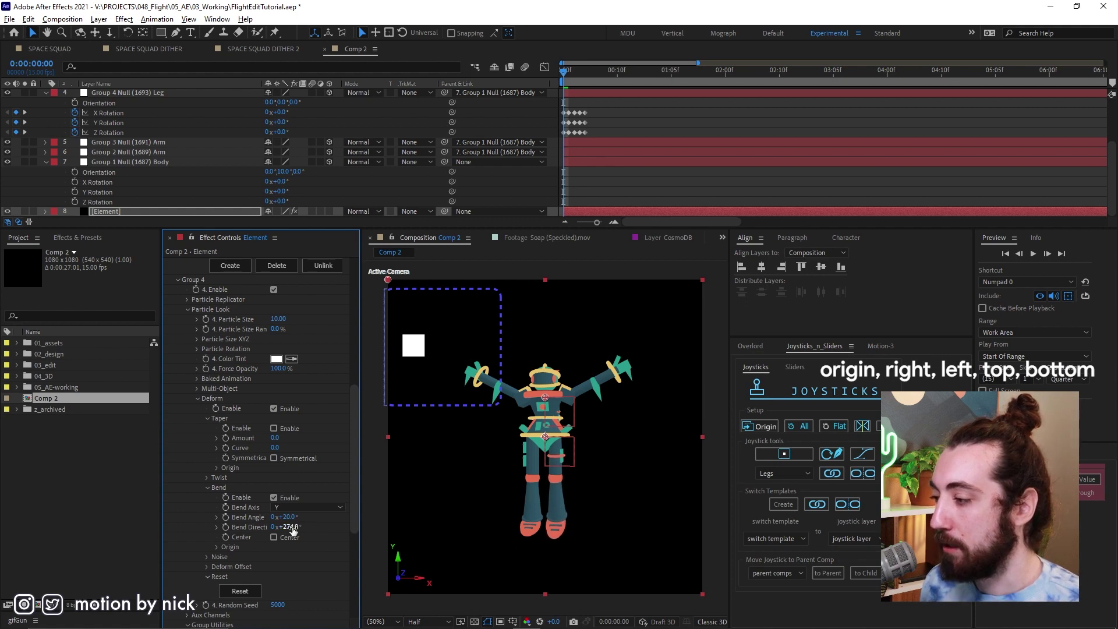
type("270")
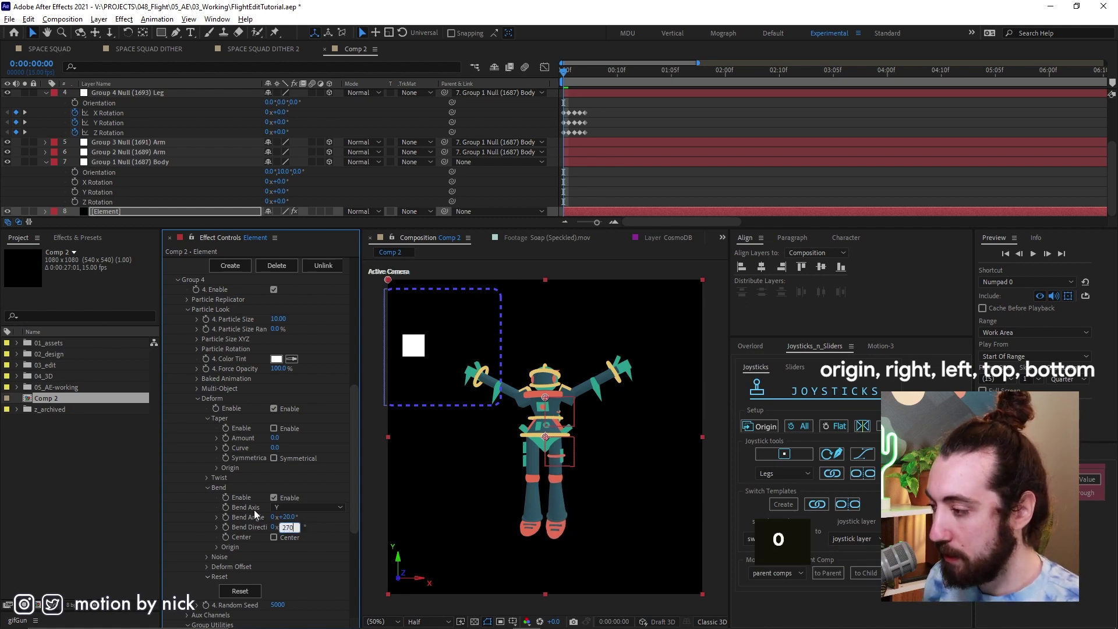
key("Return")
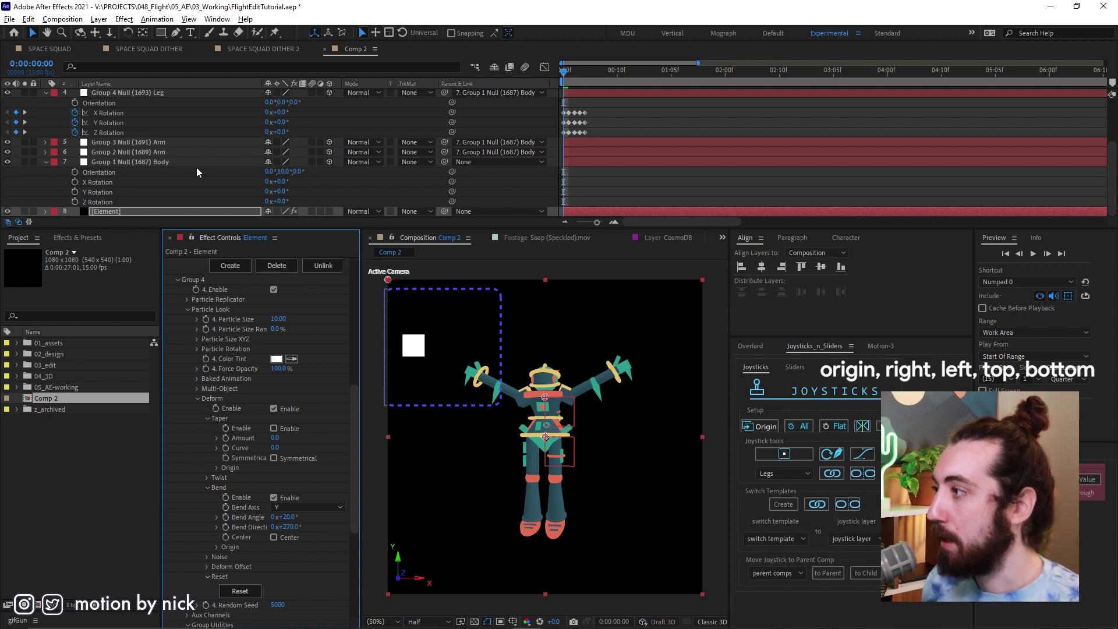
Turn the body to a side view and key the Bend Angle at 0°
left_click_drag(284, 179, 326, 179)
scroll(290, 443, "down", 3)
mouse_move(290, 443)
left_mouse_down()
mouse_move(278, 440)
mouse_move(341, 444)
mouse_move(282, 450)
left_mouse_up()
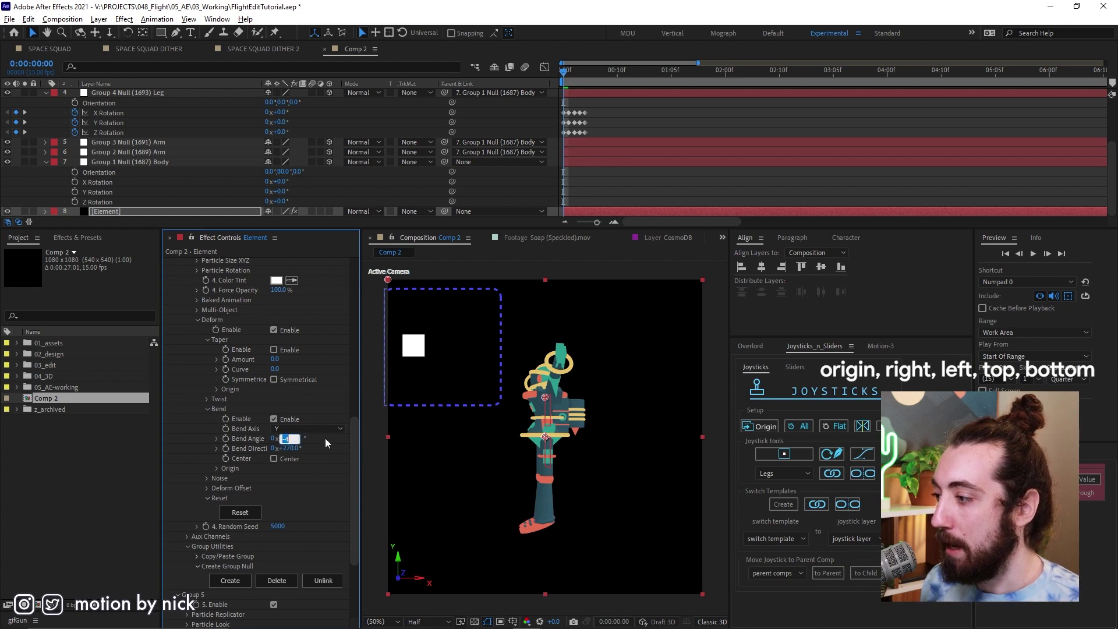
type("0")
key("Return")
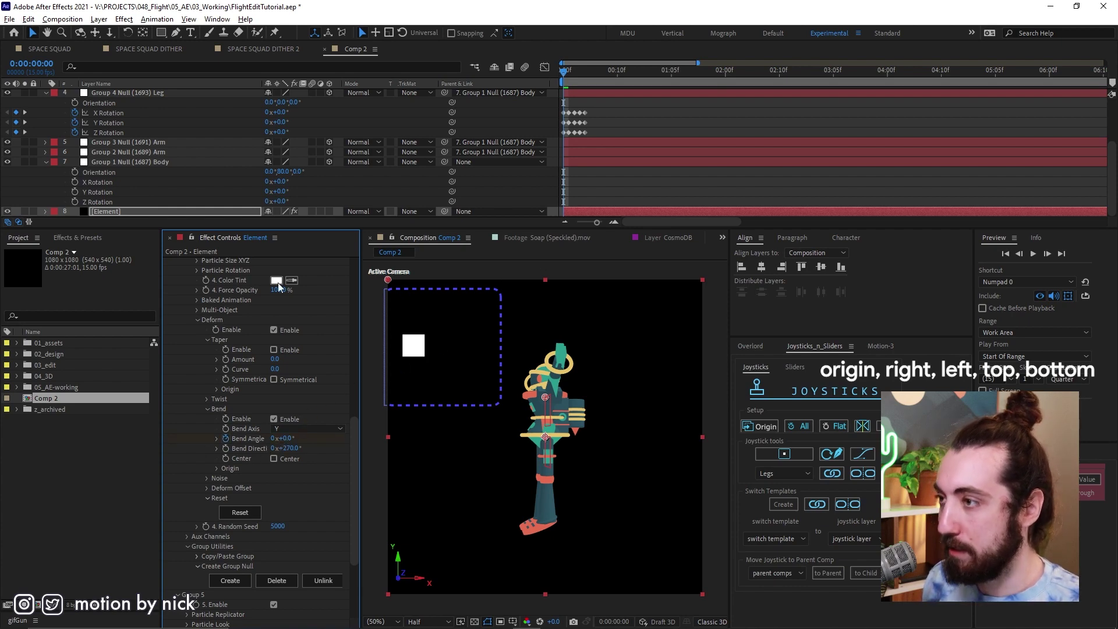
key("u")
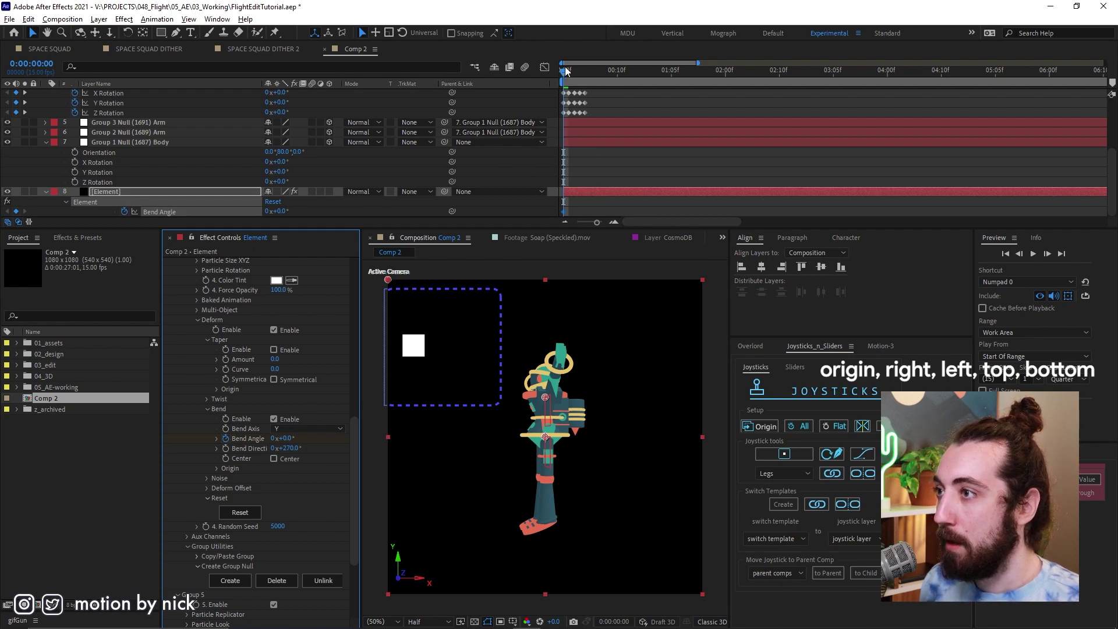
Key Group 4's Bend Angle at frame 1, 20° at frame 2 and about 112° at frame 3
left_click_drag(565, 71, 569, 71)
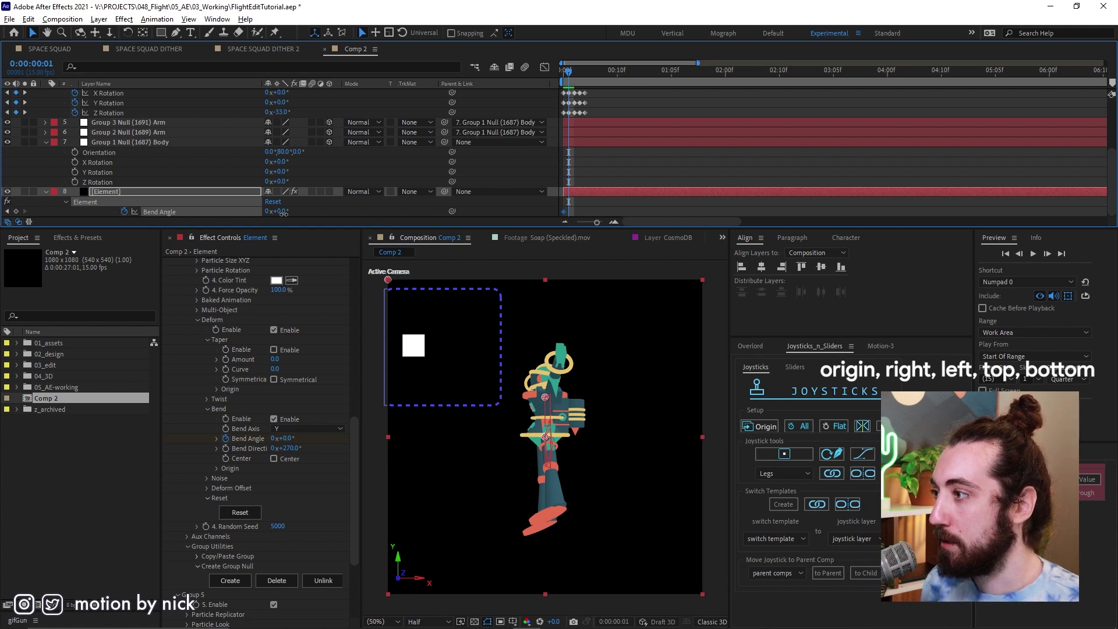
left_click_drag(281, 213, 303, 214)
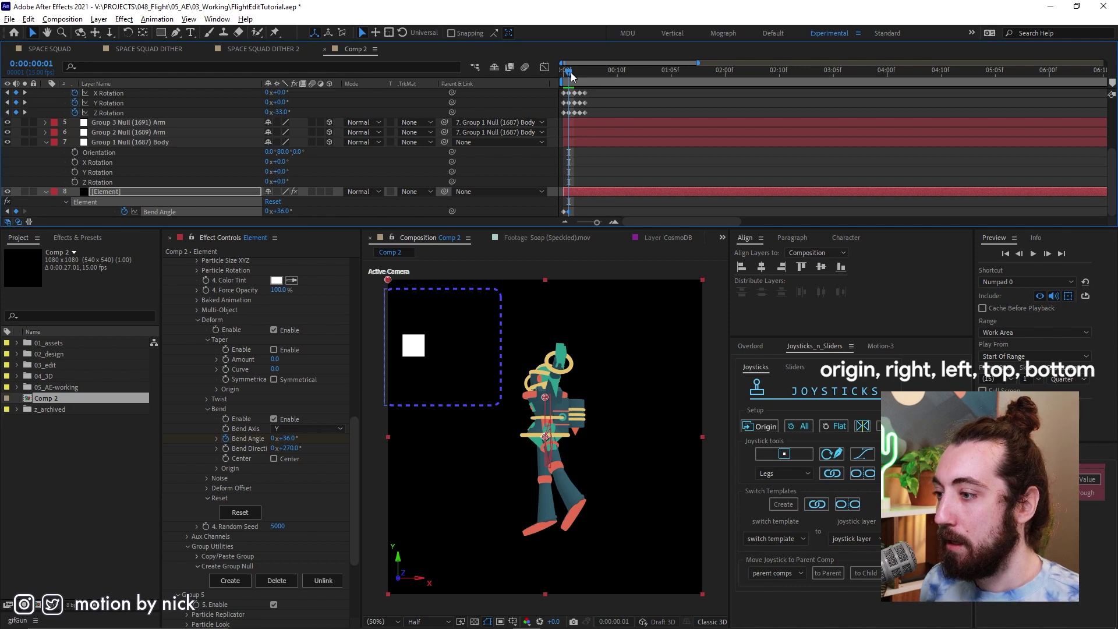
left_click_drag(572, 72, 575, 72)
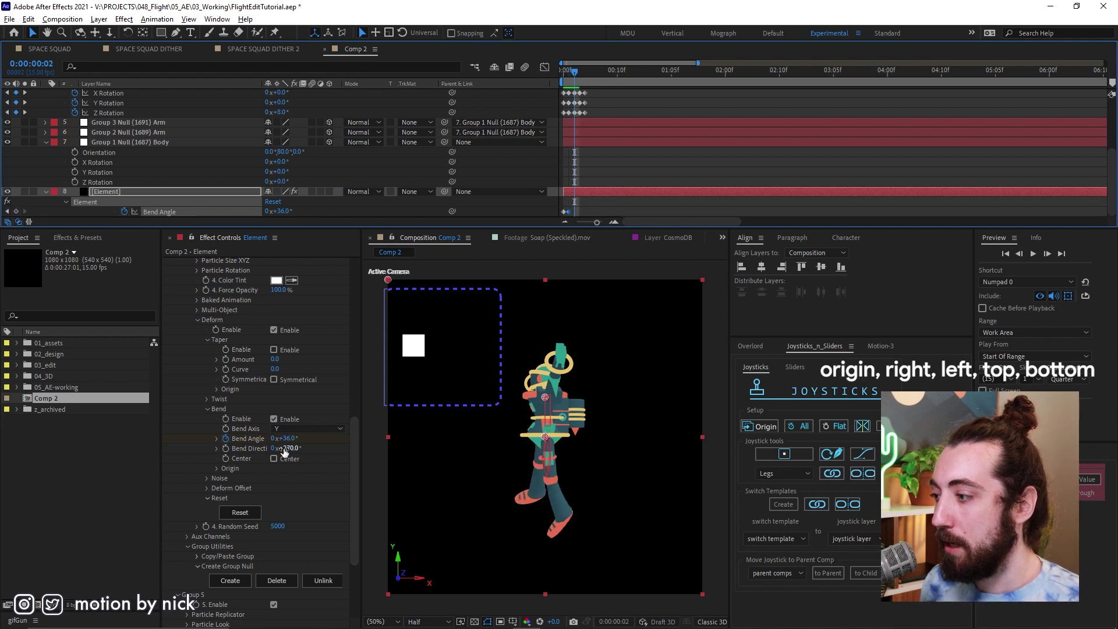
left_click_drag(282, 438, 275, 438)
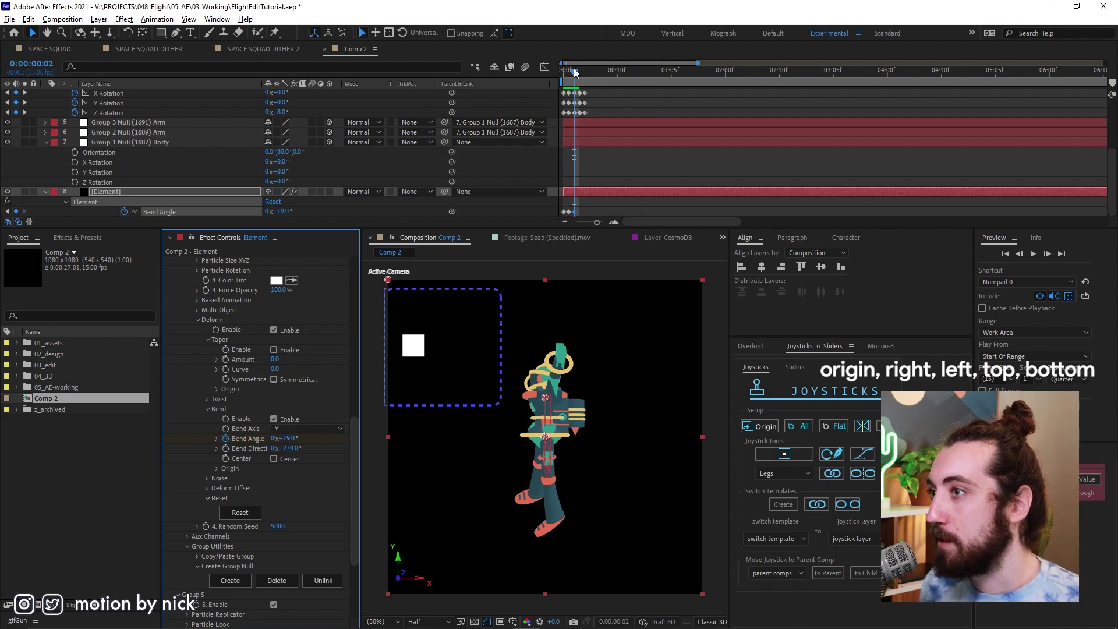
key("Page_Down")
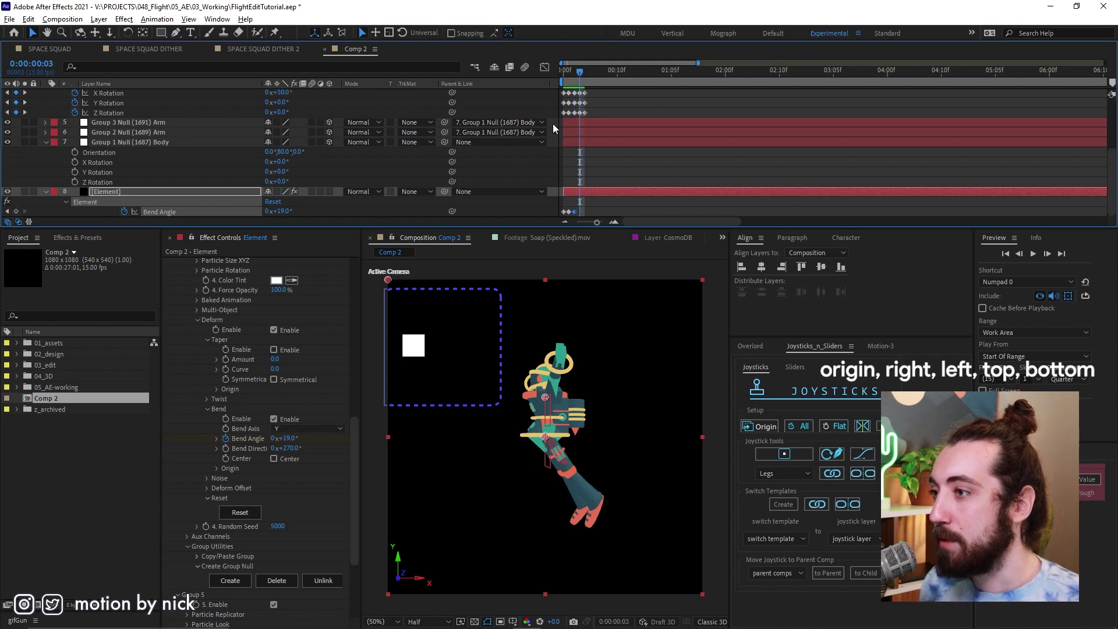
left_click_drag(283, 438, 329, 431)
Key the Bend Angle at 37° on frame 4, leaving the Bend Axis unchanged
left_click(579, 67)
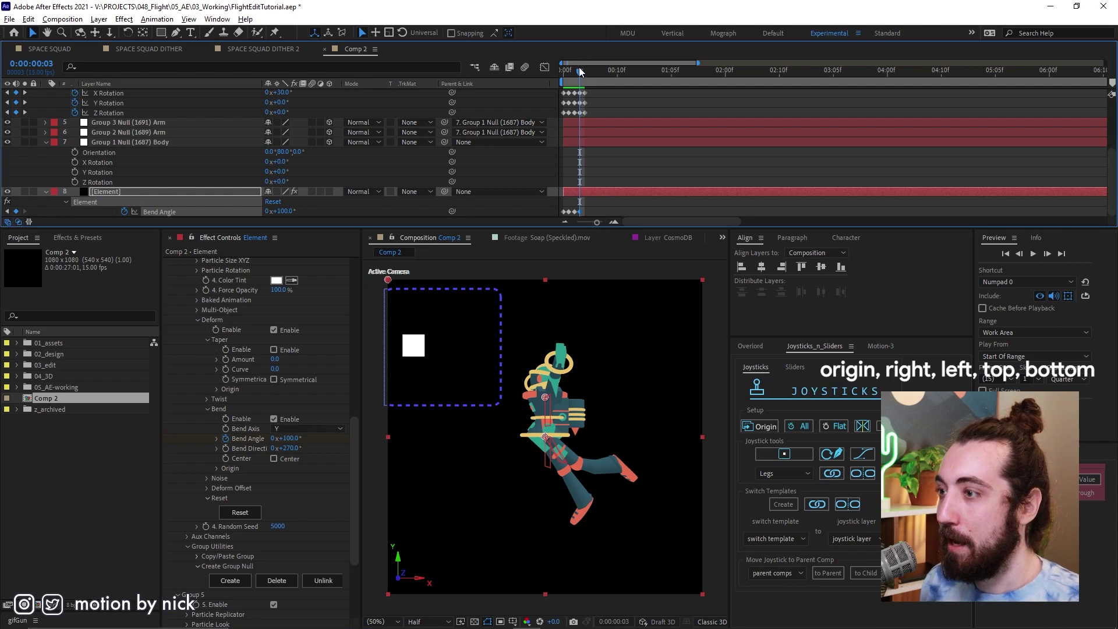
left_click_drag(579, 67, 584, 67)
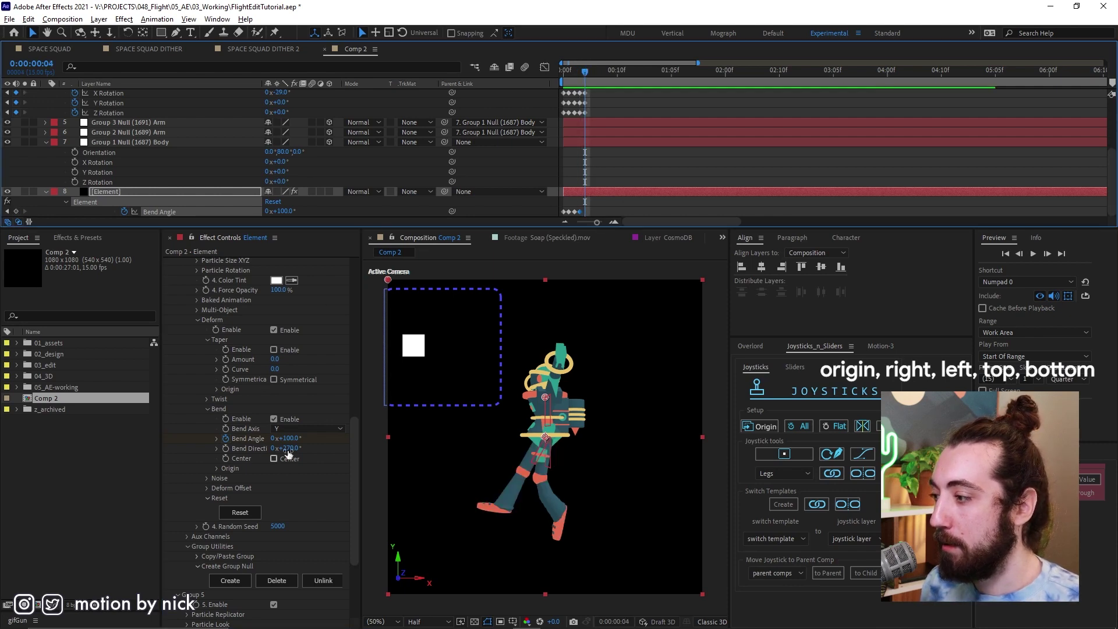
left_click(277, 441)
mouse_move(277, 441)
left_mouse_down()
mouse_move(213, 444)
mouse_move(267, 458)
left_mouse_up()
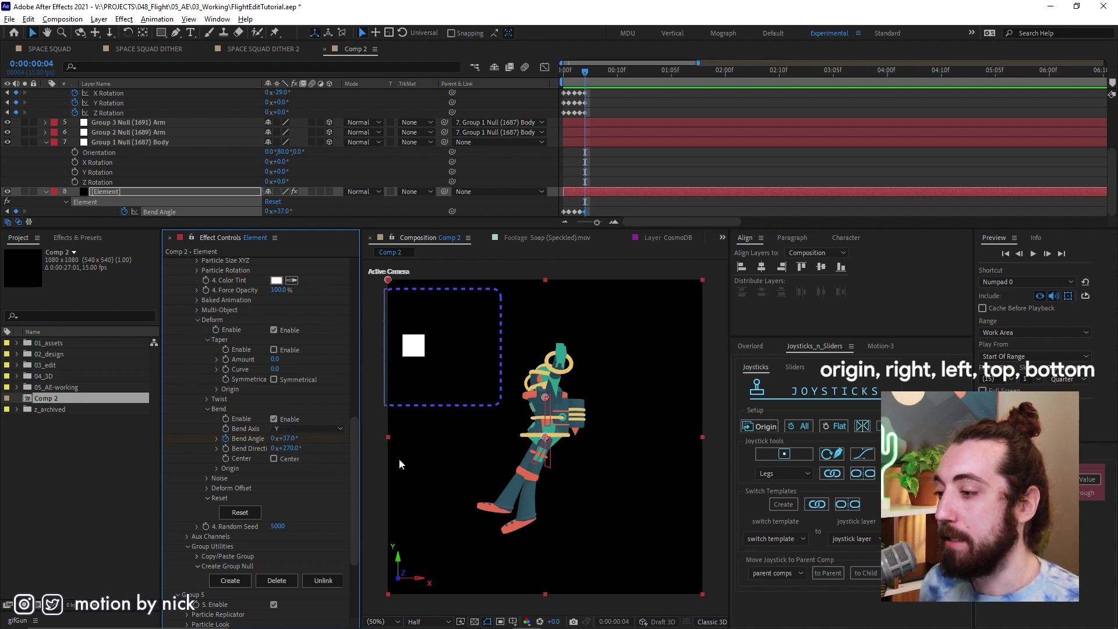
left_click(307, 428)
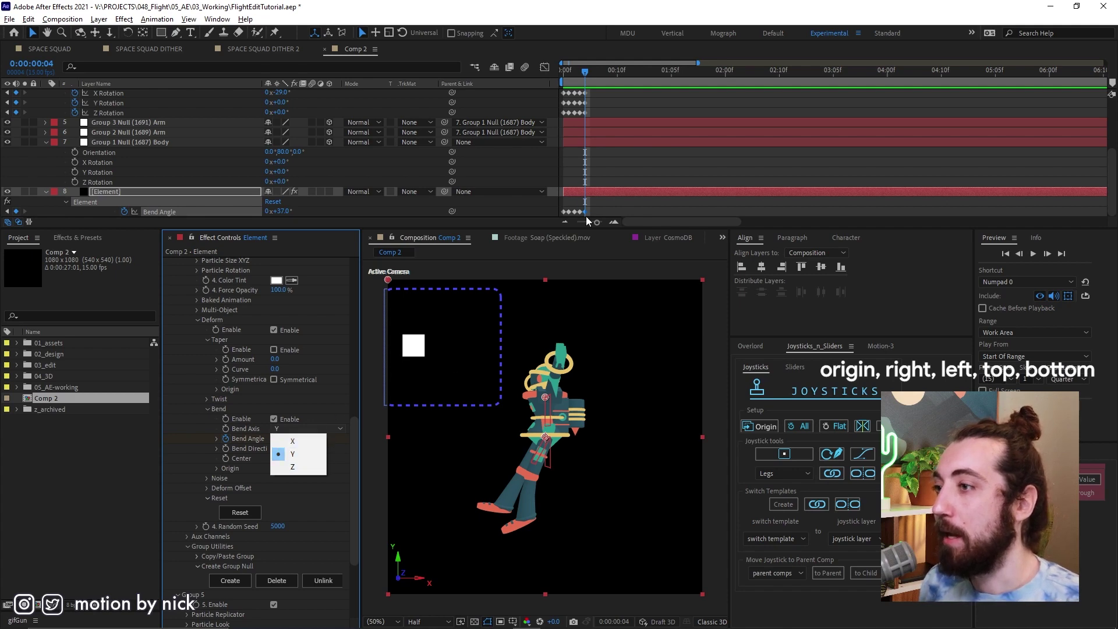
left_click(600, 208)
left_click(600, 208)
left_click(574, 71)
Return to frame 0 and expand Group 5's Particle Look > Deform > Bend settings
left_click_drag(574, 71, 558, 76)
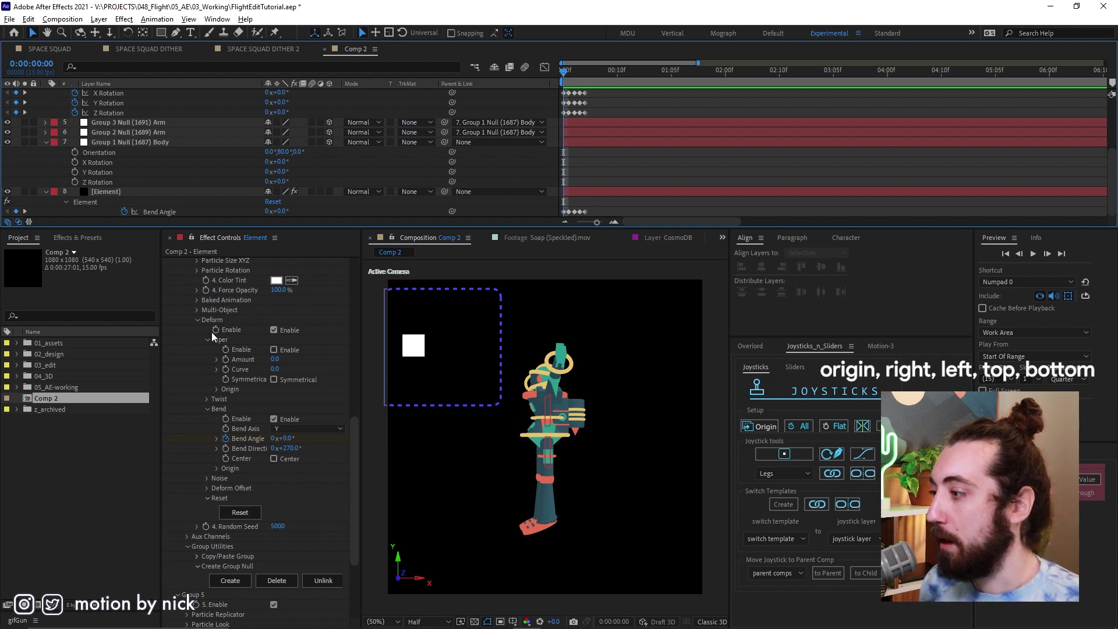
scroll(195, 463, "down", 3)
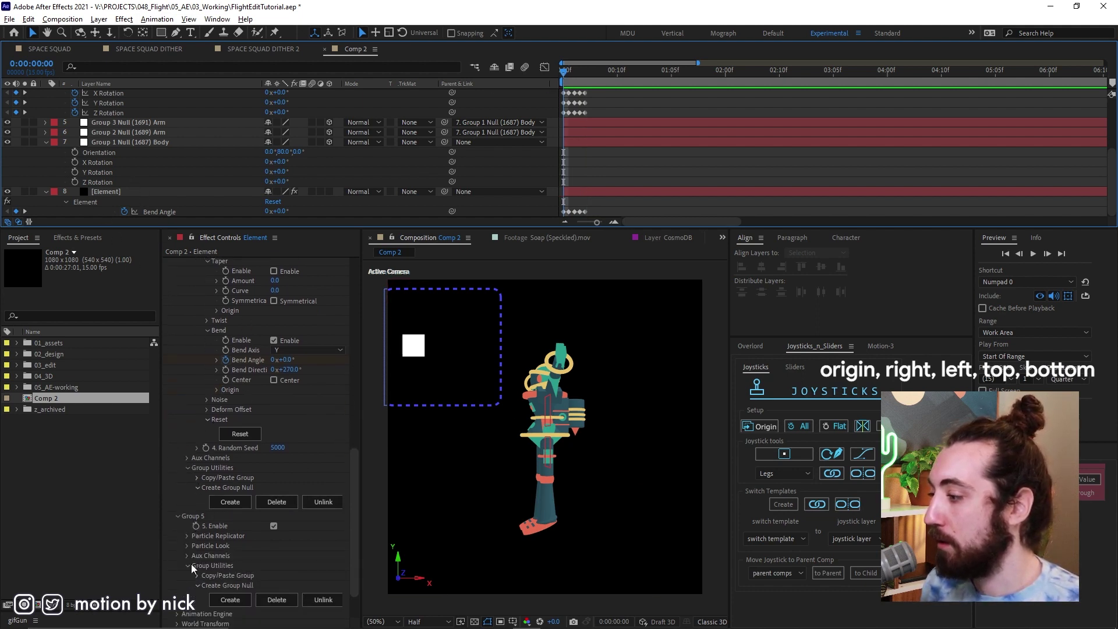
left_click(187, 546)
scroll(235, 517, "down", 5)
left_click(197, 509)
scroll(240, 504, "down", 3)
left_click(207, 468)
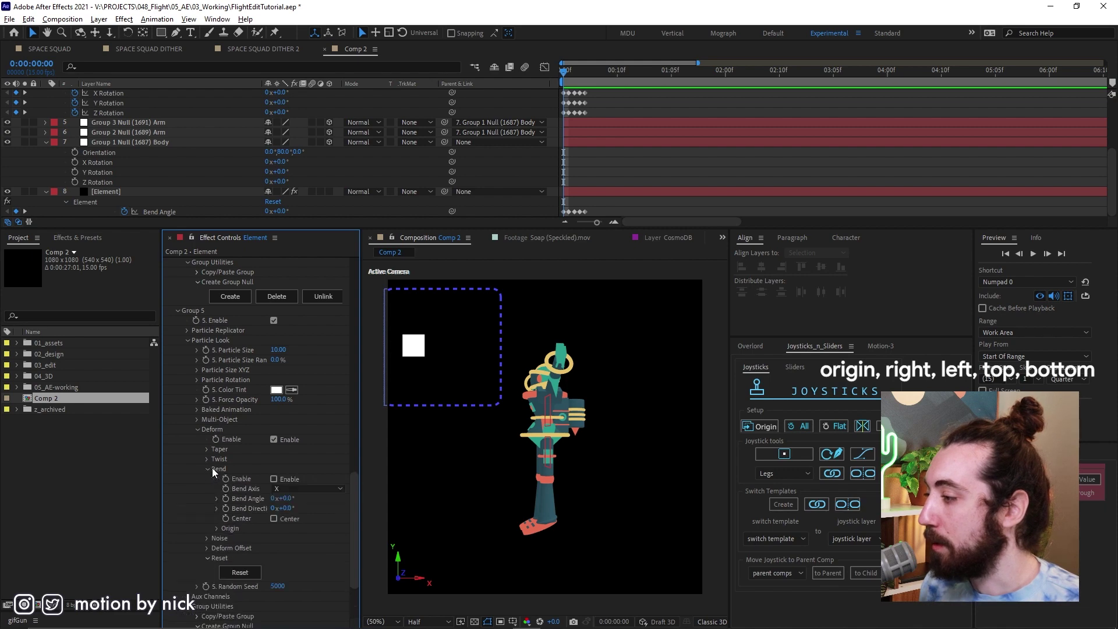
left_click(274, 483)
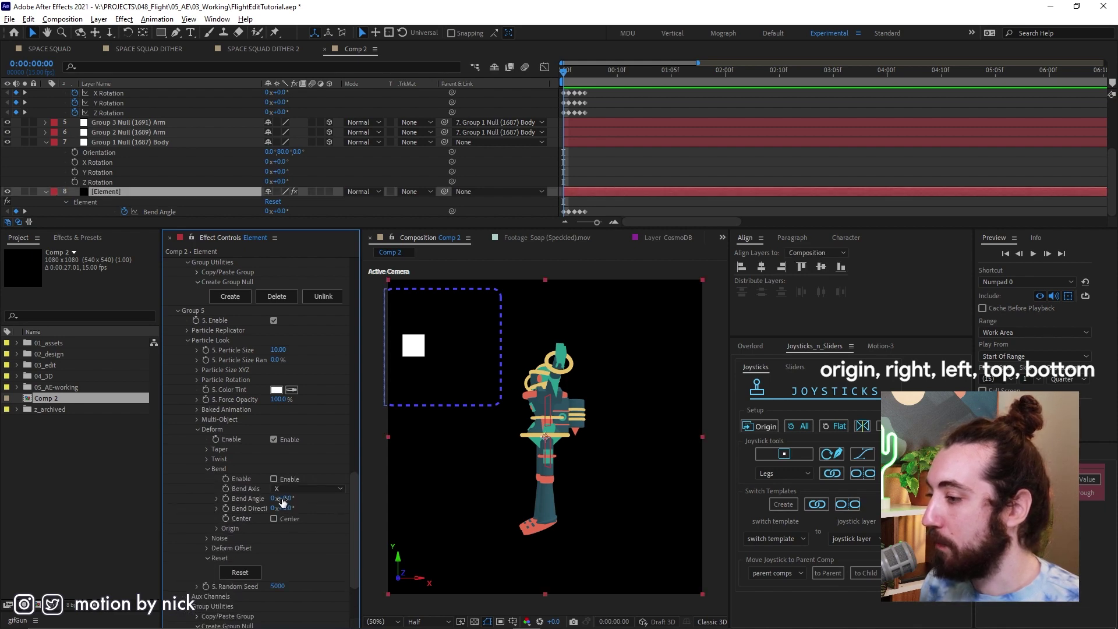
Enable Group 5's bend deformer with Bend Axis Y and Bend Direction 270°
left_click(273, 479)
left_click(282, 488)
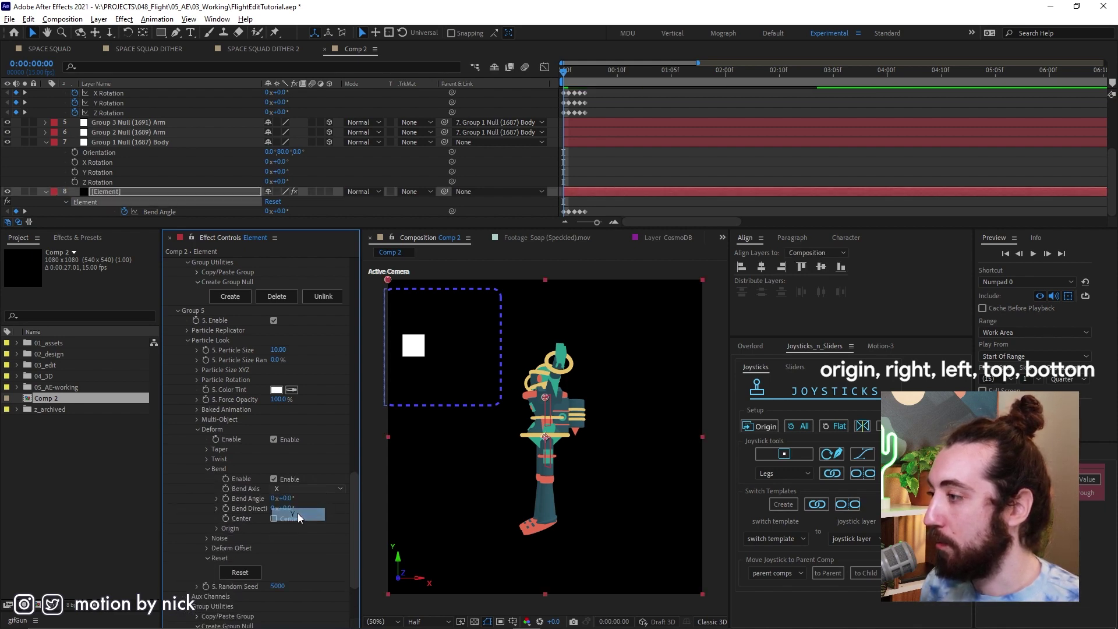
left_click(298, 515)
left_click(289, 508)
type("270")
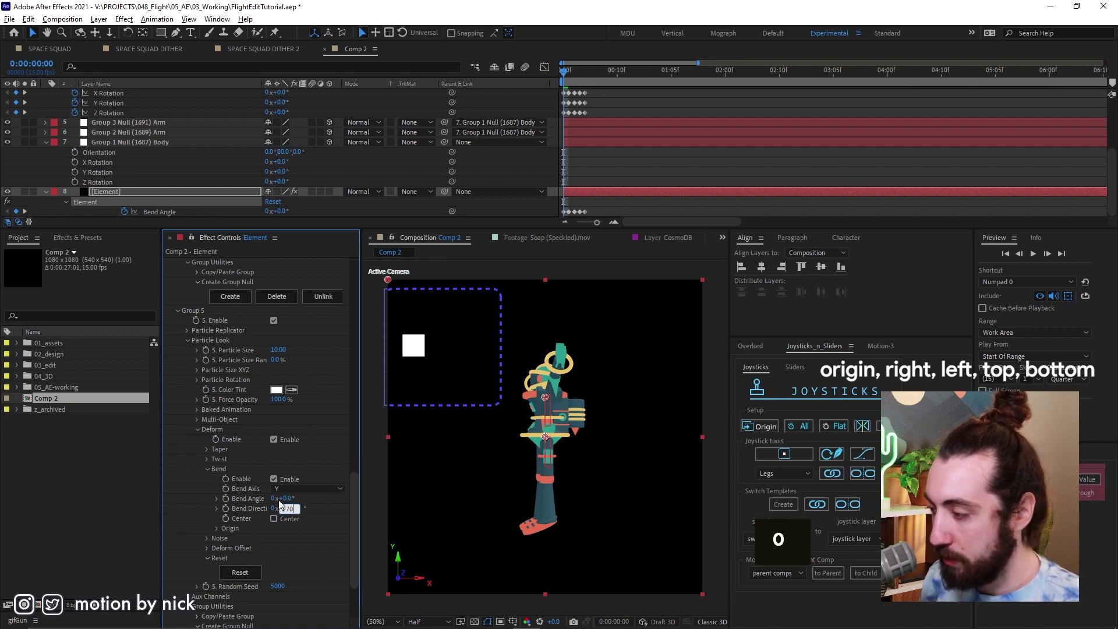
key("Return")
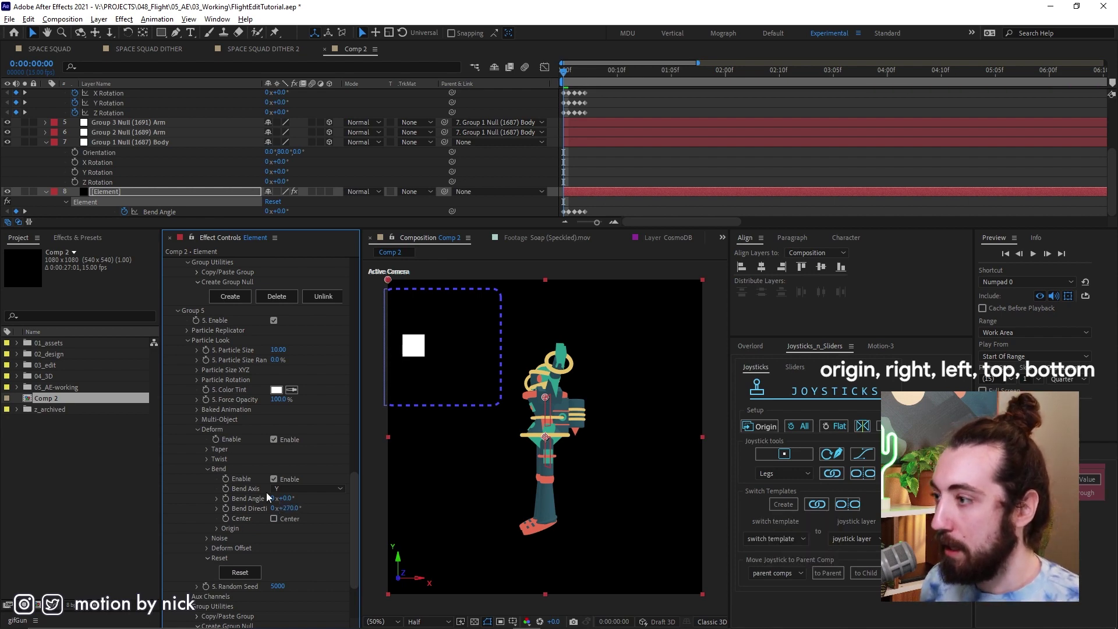
left_click(226, 498)
Reveal keyframed properties with U and keyframe the second leg's Bend Angle to 9° at frame 1
left_click_drag(565, 72, 565, 73)
key("u")
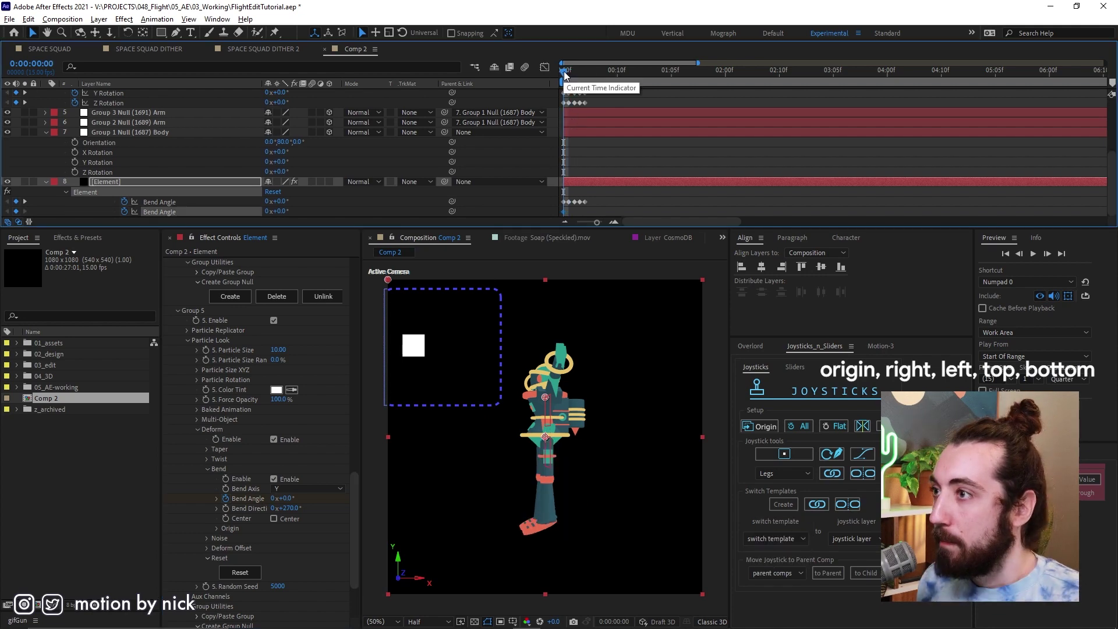
left_click_drag(565, 71, 568, 74)
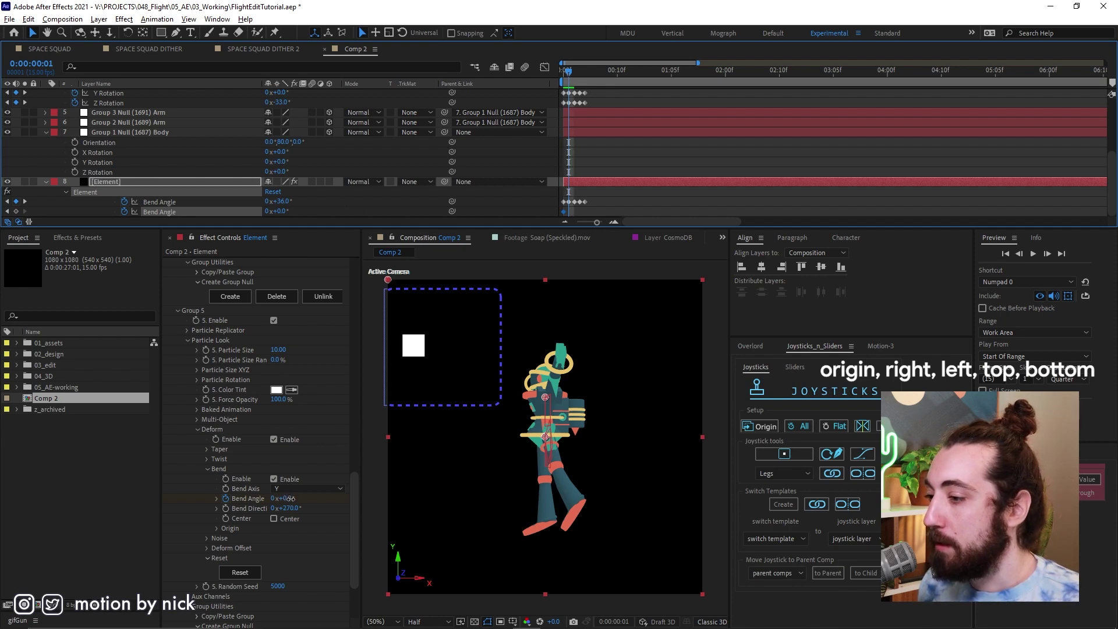
left_click_drag(291, 499, 296, 499)
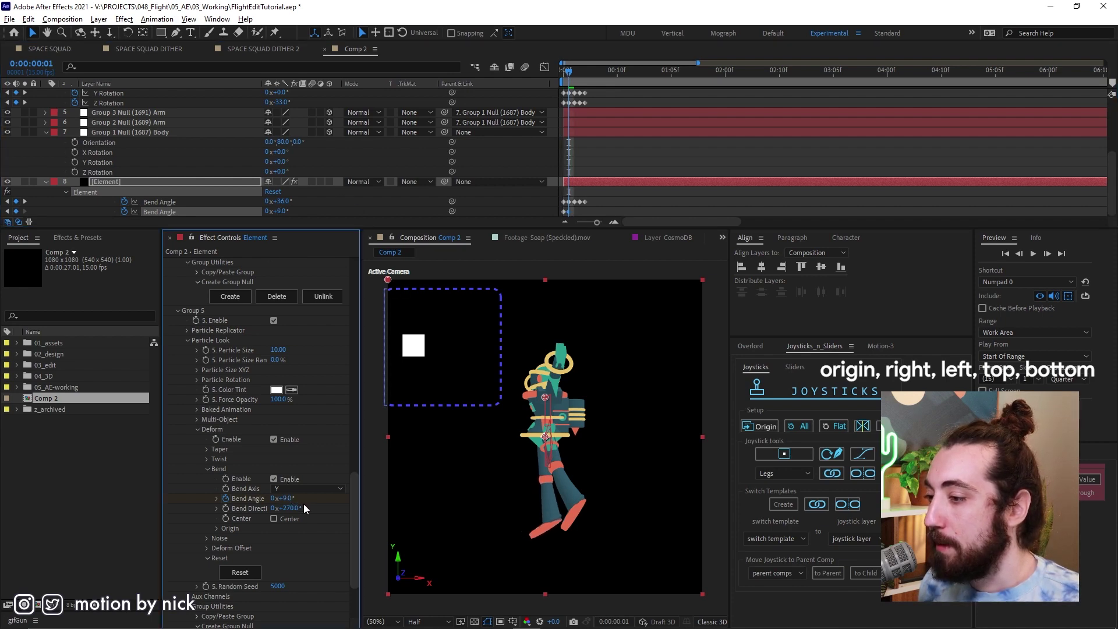
left_click_drag(282, 141, 250, 143)
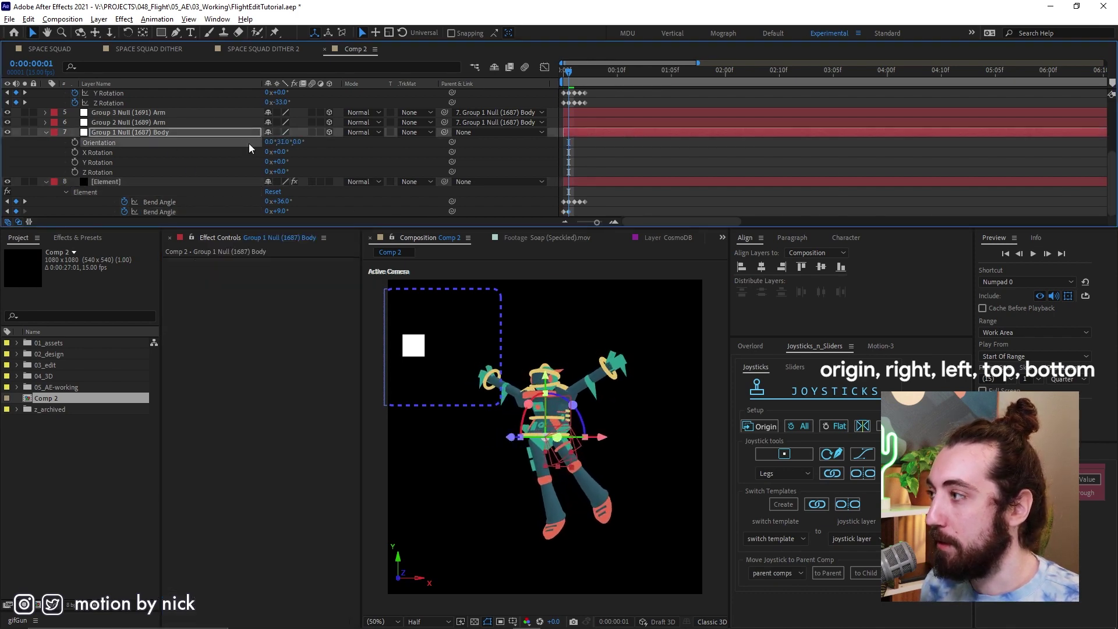
left_click(159, 181)
left_click(573, 70)
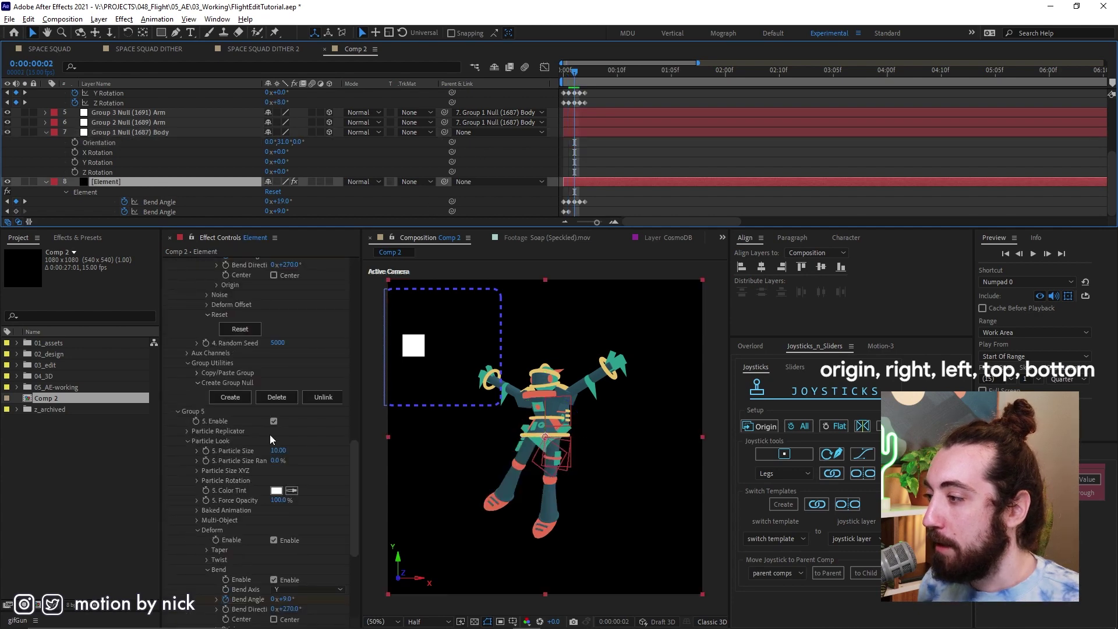
Keyframe Group 5's Bend Angle at frames 2, 3 and 4, reaching 5° at frame 4
mouse_move(285, 599)
left_mouse_down()
mouse_move(304, 600)
mouse_move(292, 600)
left_mouse_up()
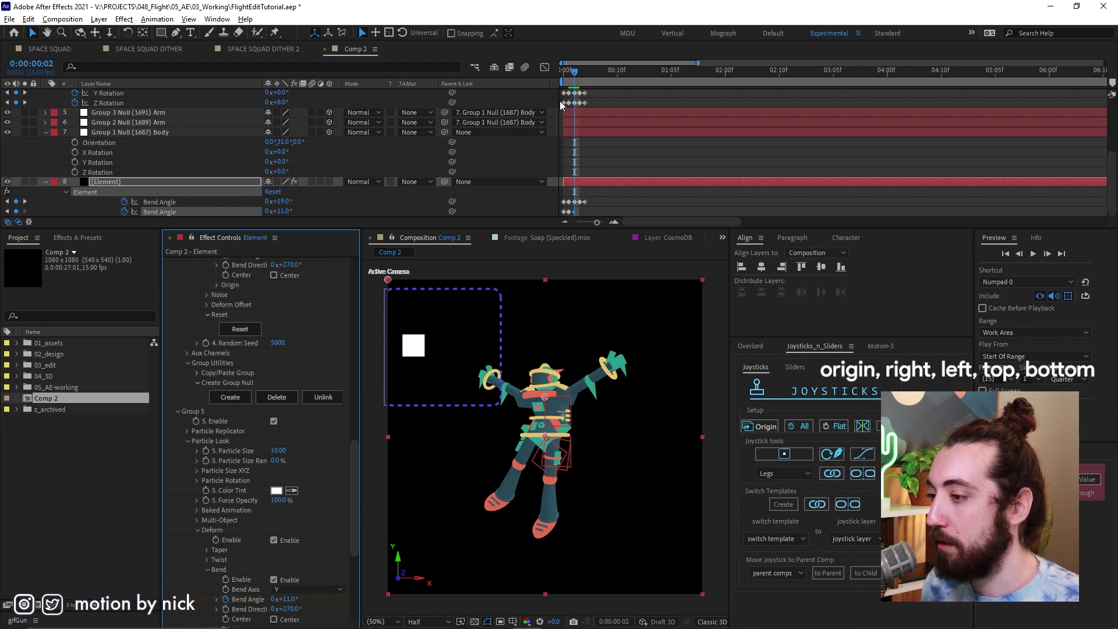
left_click_drag(575, 72, 580, 72)
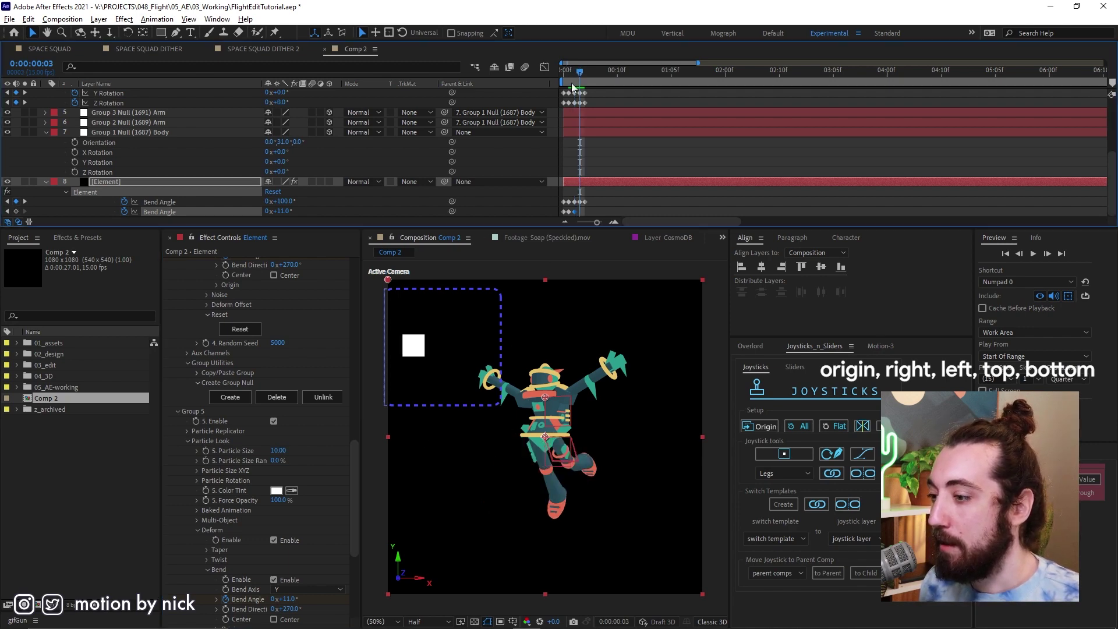
mouse_move(289, 600)
left_mouse_down()
mouse_move(308, 601)
mouse_move(300, 609)
left_mouse_up()
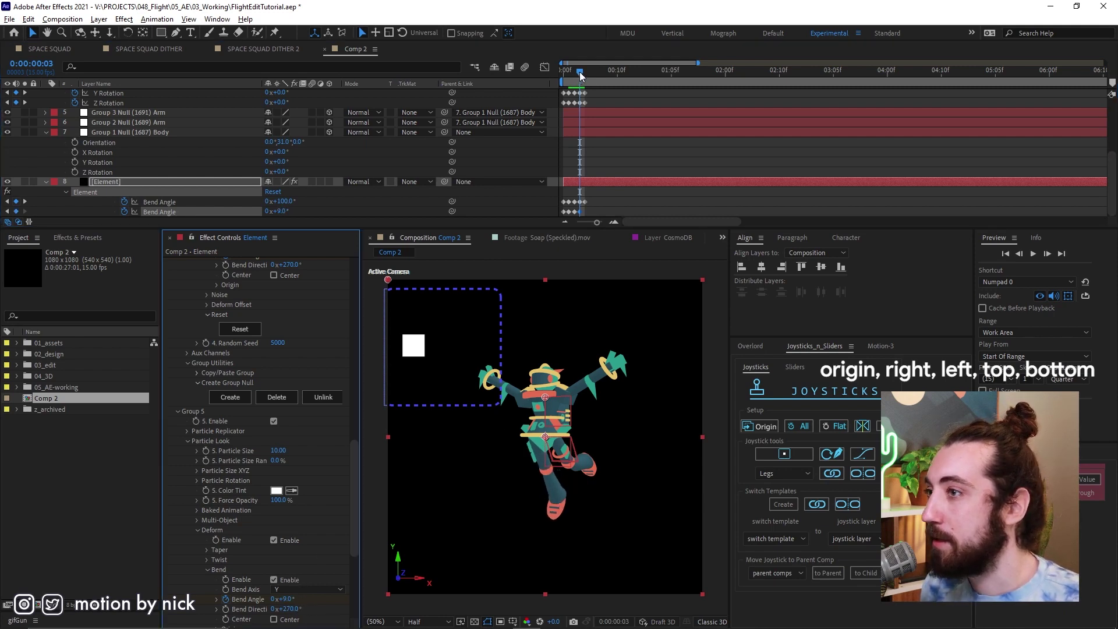
left_click_drag(581, 75, 585, 74)
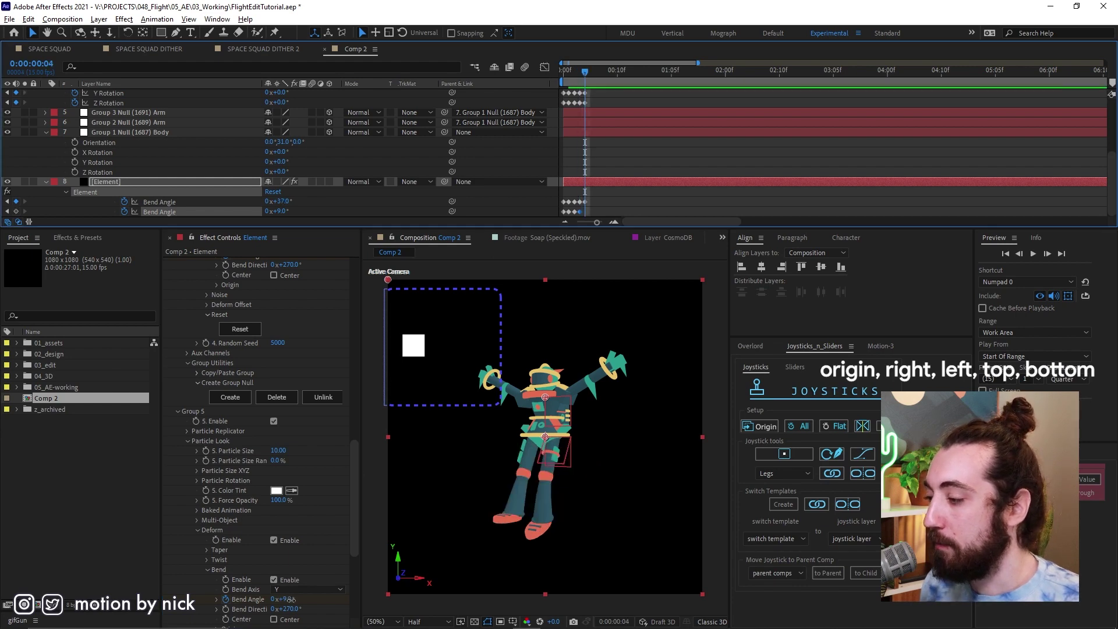
mouse_move(291, 600)
left_mouse_down()
mouse_move(305, 603)
mouse_move(304, 617)
left_mouse_up()
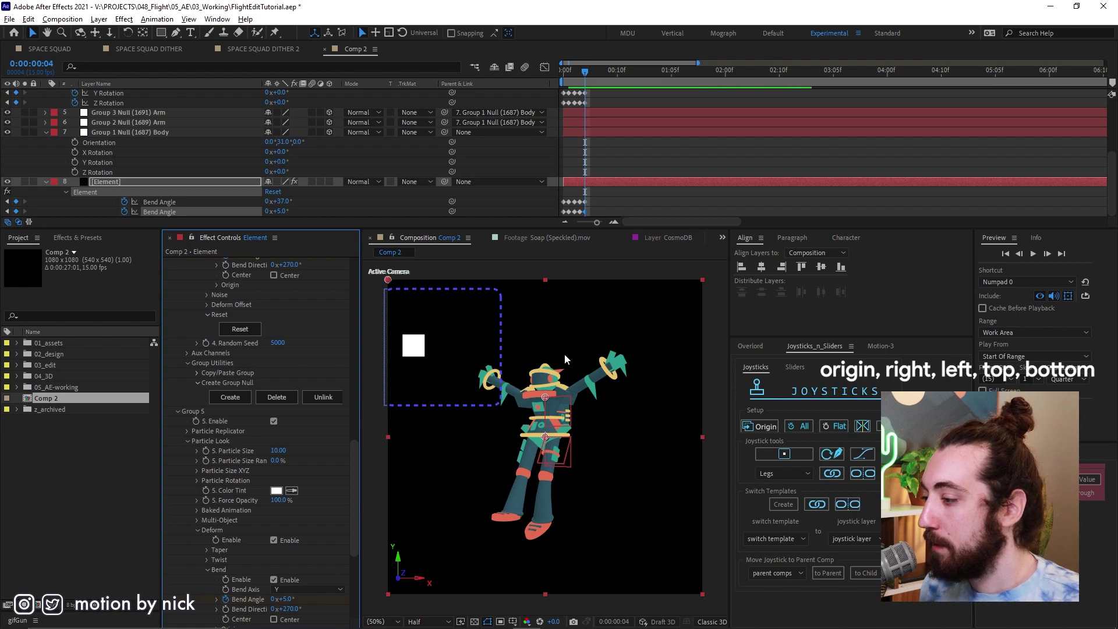
left_click_drag(579, 67, 563, 67)
Bind the marquee-selected leg rotation and Bend Angle keyframes to the Legs joystick, then test it
scroll(591, 181, "up", 5)
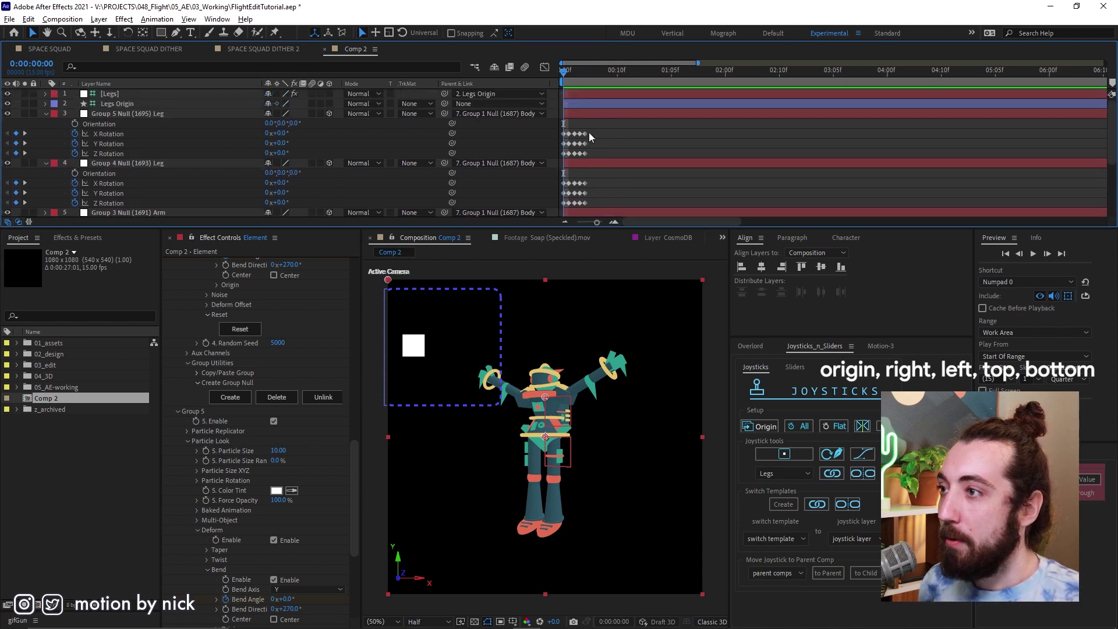
left_click_drag(590, 133, 553, 211)
scroll(577, 169, "down", 4)
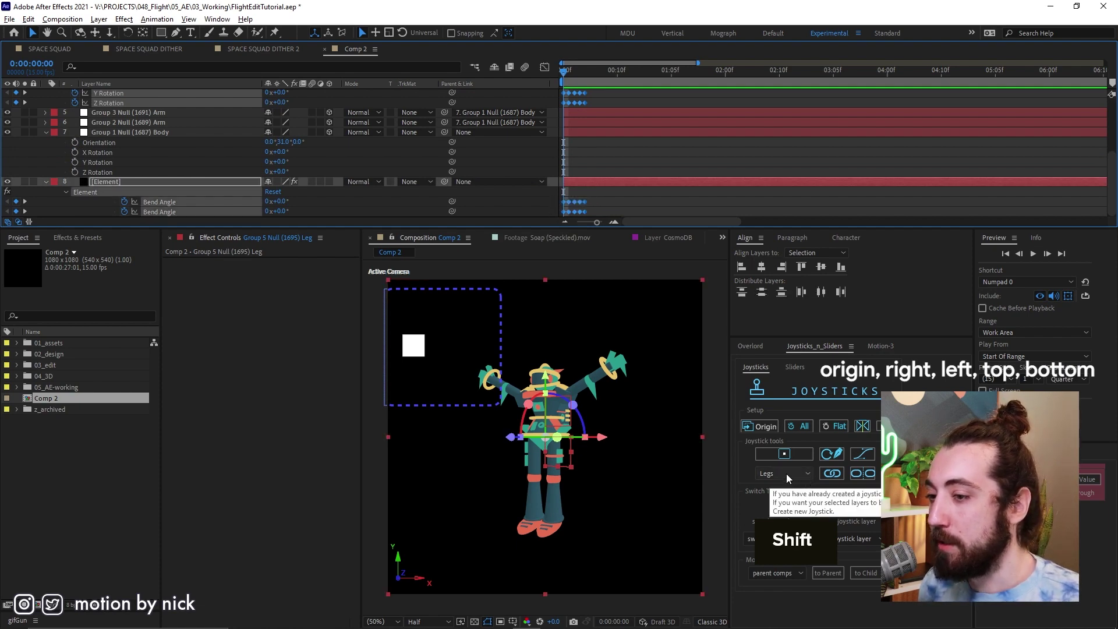
left_click(833, 473)
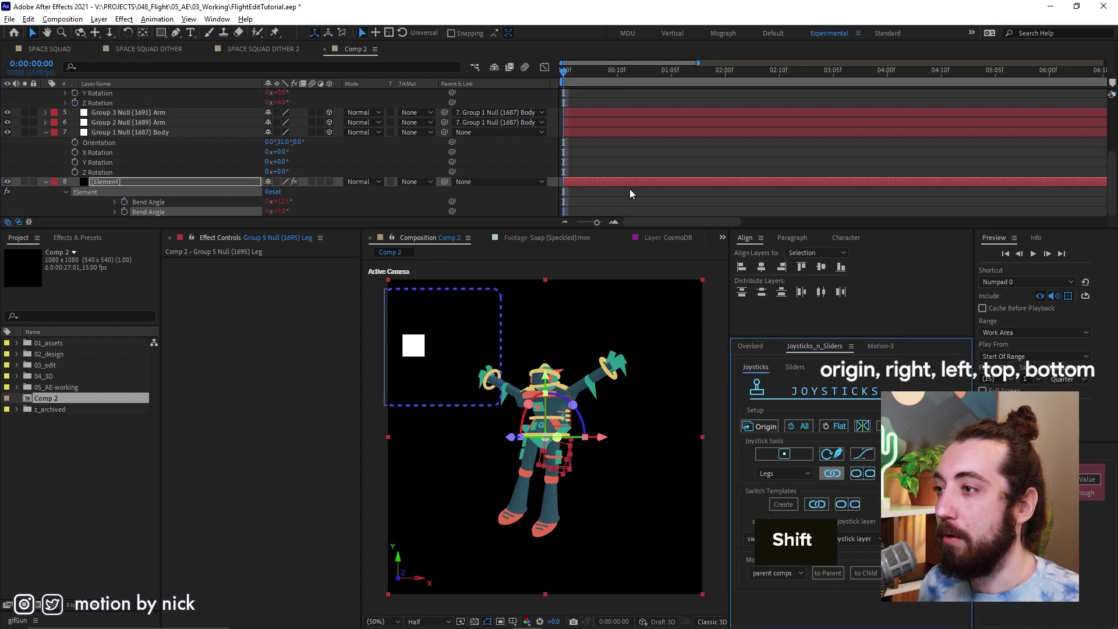
left_click_drag(412, 346, 467, 341)
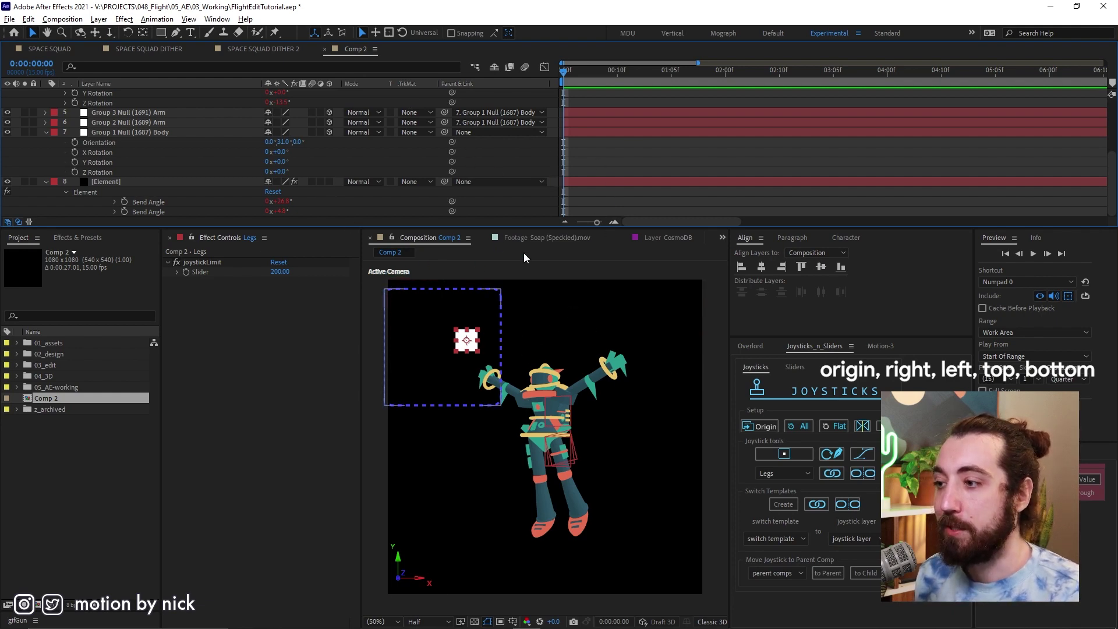
In SPACE SQUAD, nudge the Spin joystick, push Arms left, then deselect the Arms layer
left_click(61, 49)
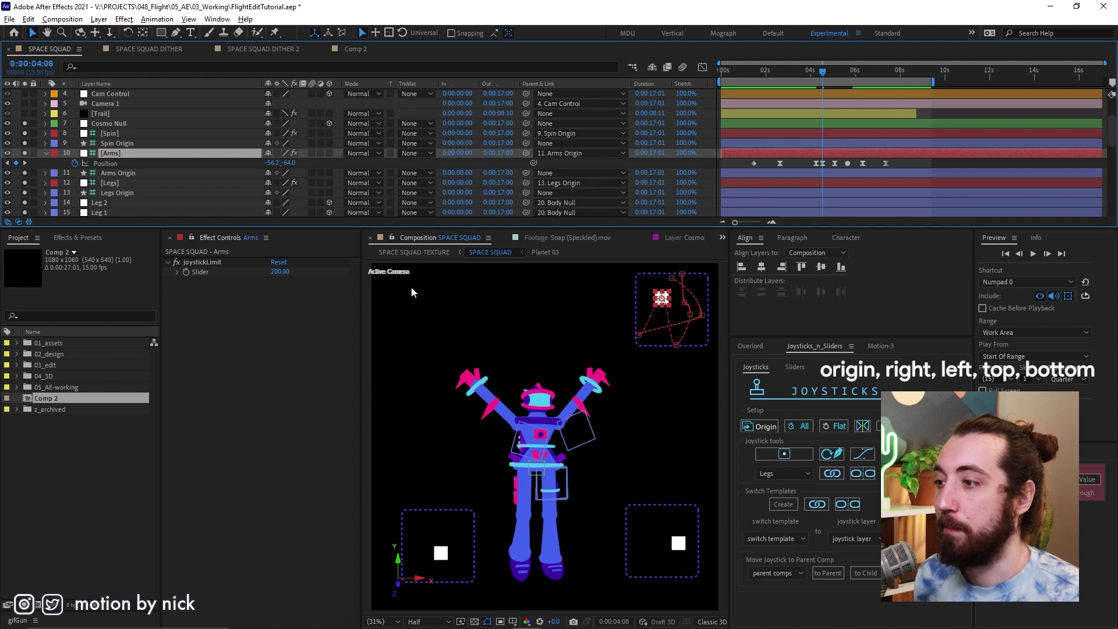
mouse_move(678, 544)
left_mouse_down()
mouse_move(669, 552)
mouse_move(658, 533)
mouse_move(670, 553)
mouse_move(665, 532)
mouse_move(674, 542)
left_mouse_up()
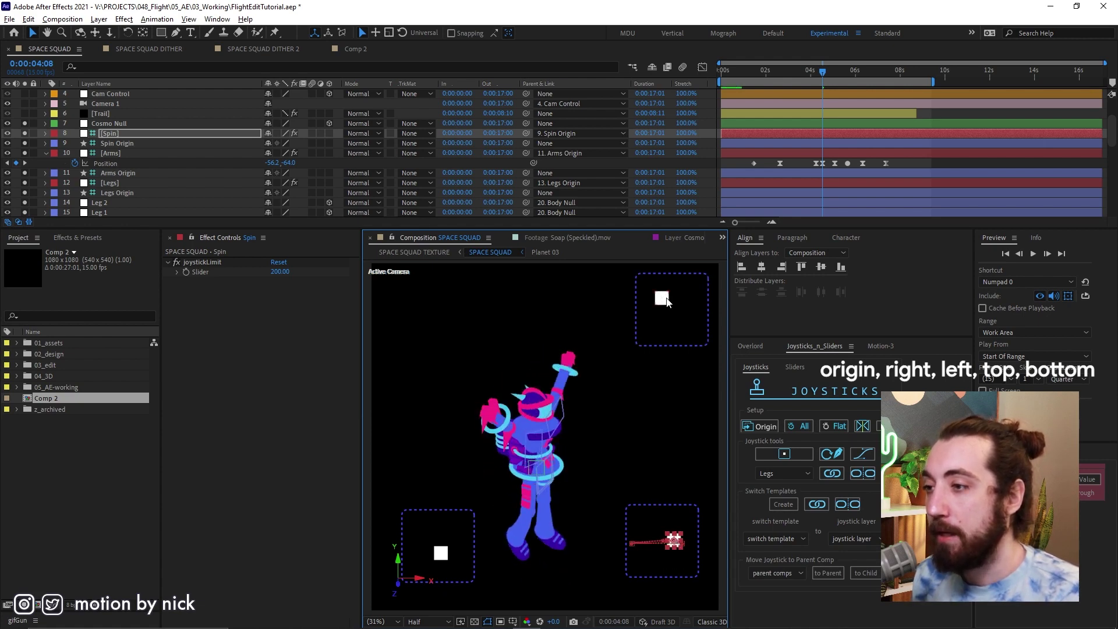
left_click(678, 314)
left_click_drag(679, 315, 662, 307)
left_click(674, 542)
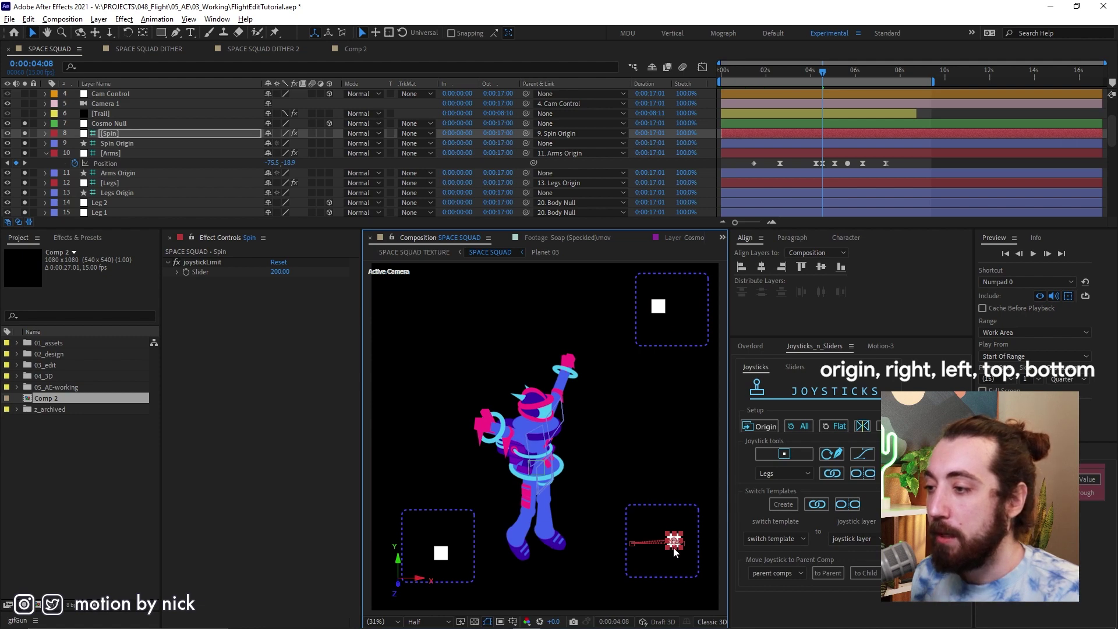
left_click(823, 163)
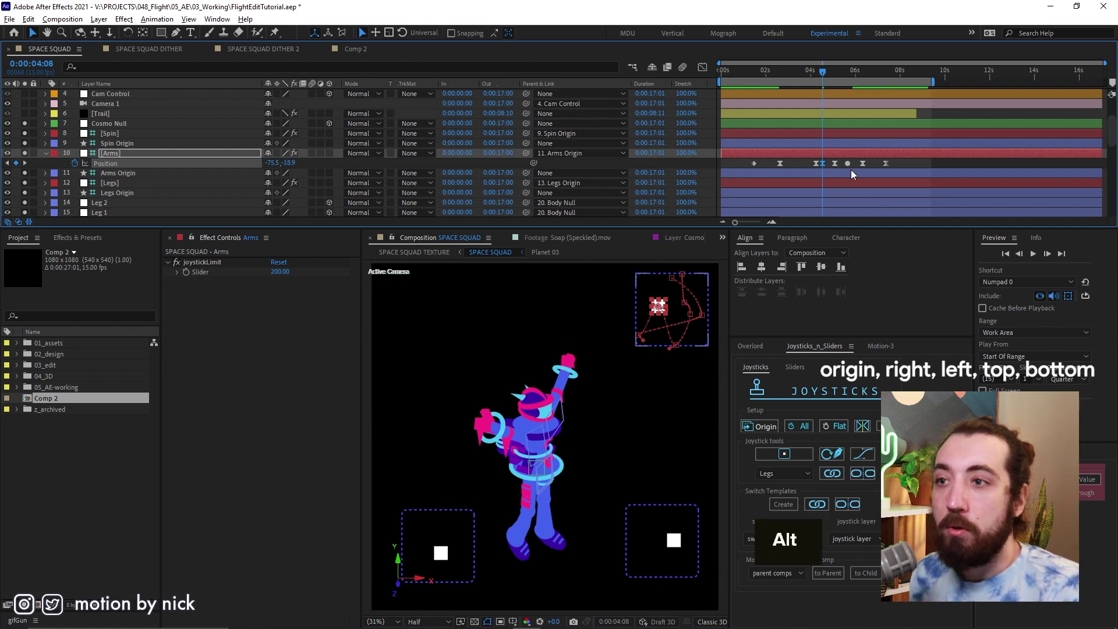
scroll(815, 173, "up", 2, "alt")
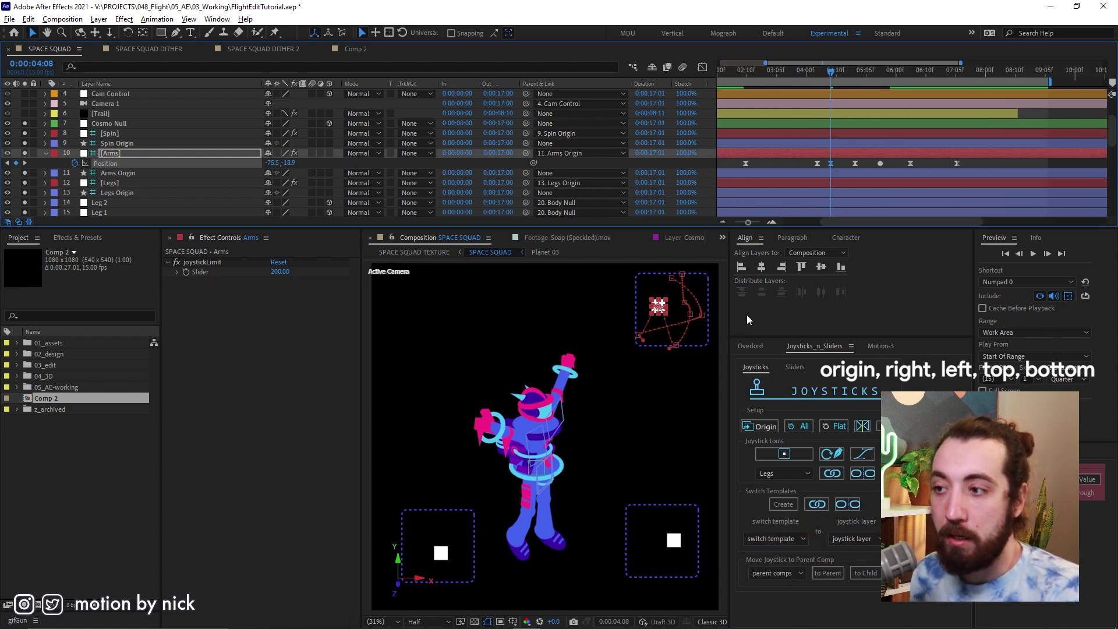
key("F2")
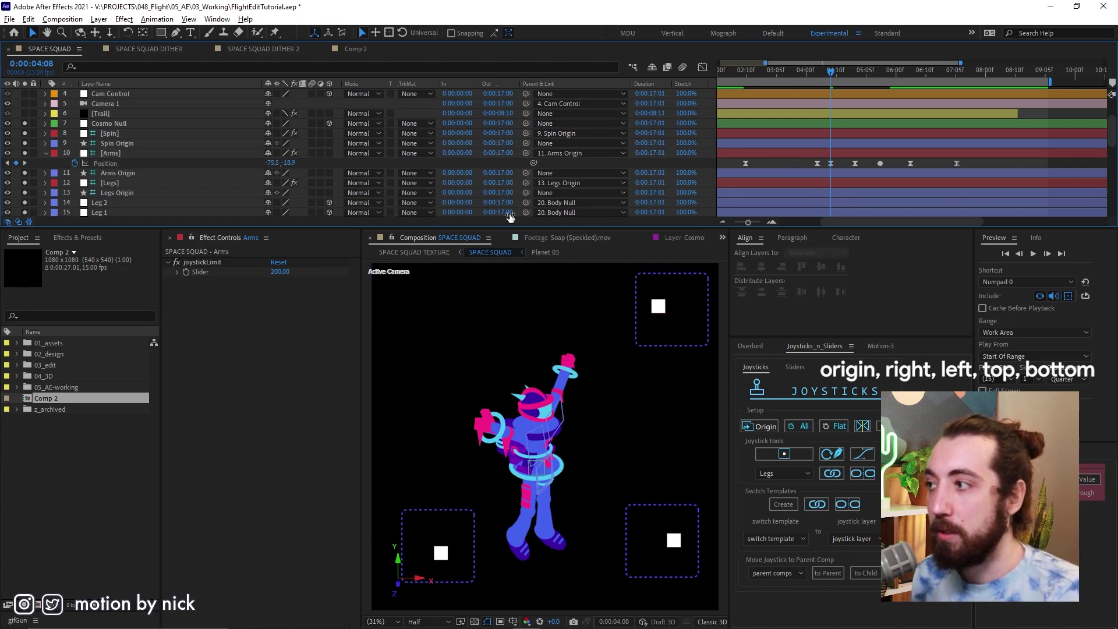
scroll(197, 170, "down", 3)
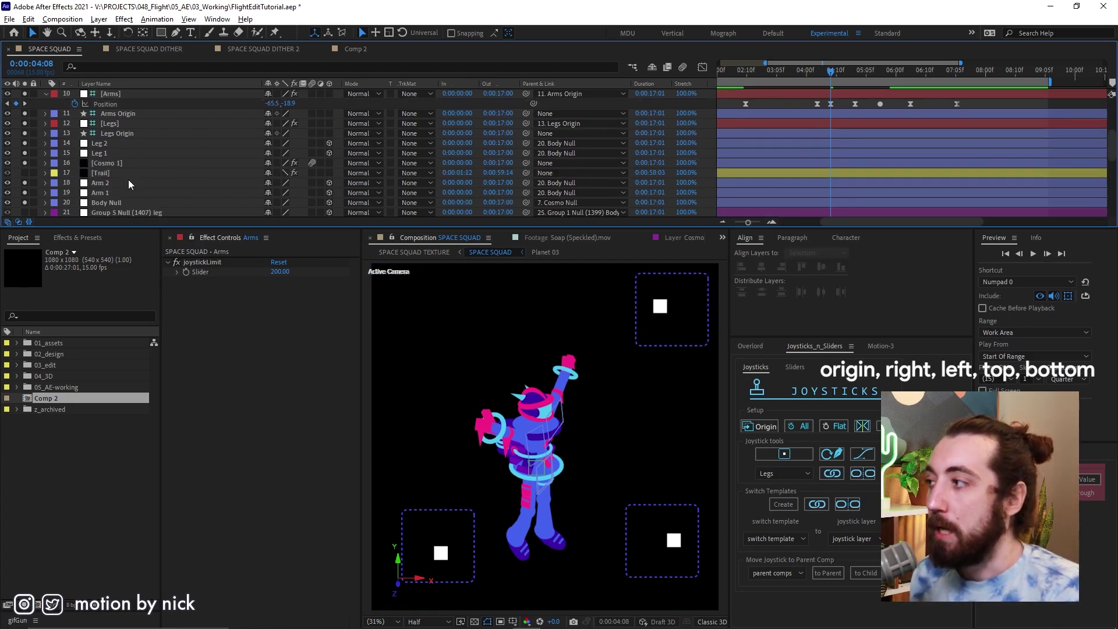
Select Cosmo 1, expand Group 3's Element settings, test-bend it and undo back to 0°
left_click(120, 165)
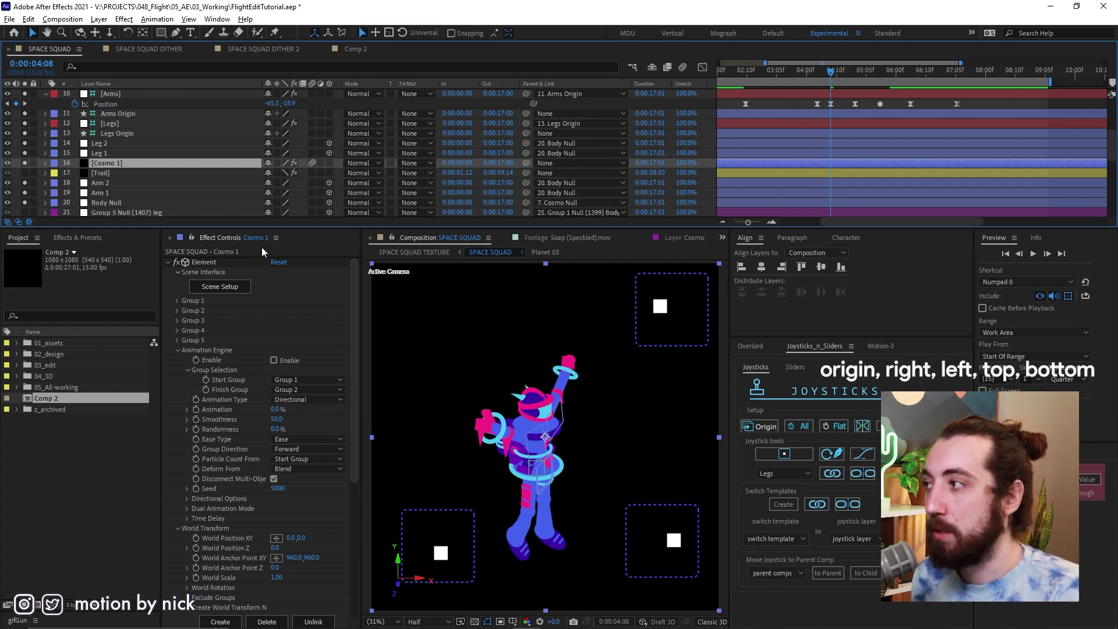
left_click(178, 320)
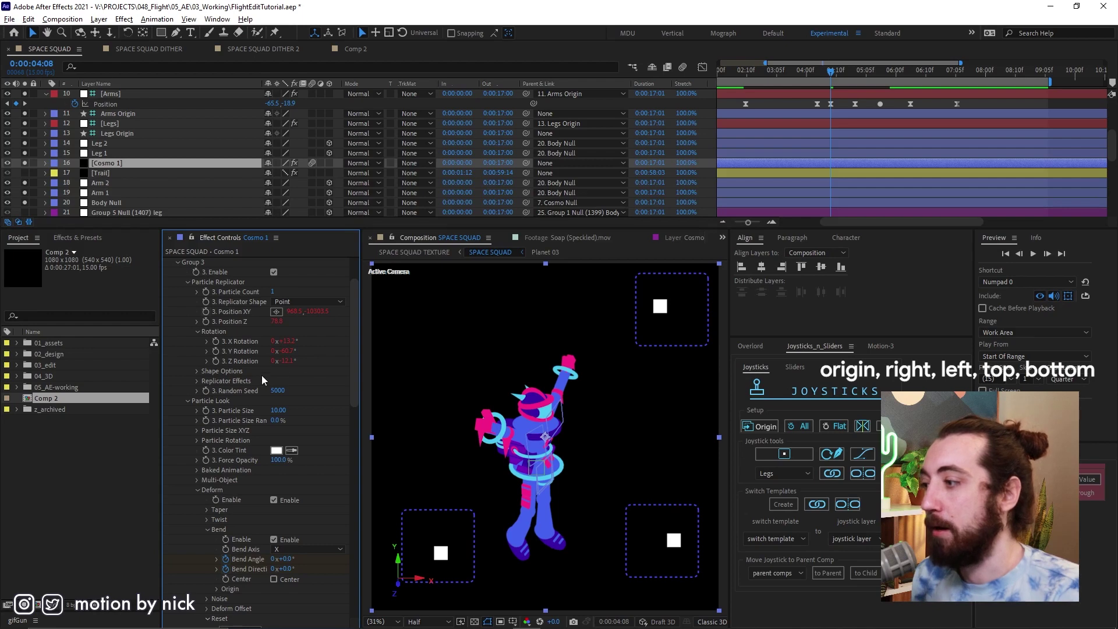
scroll(260, 407, "down", 5)
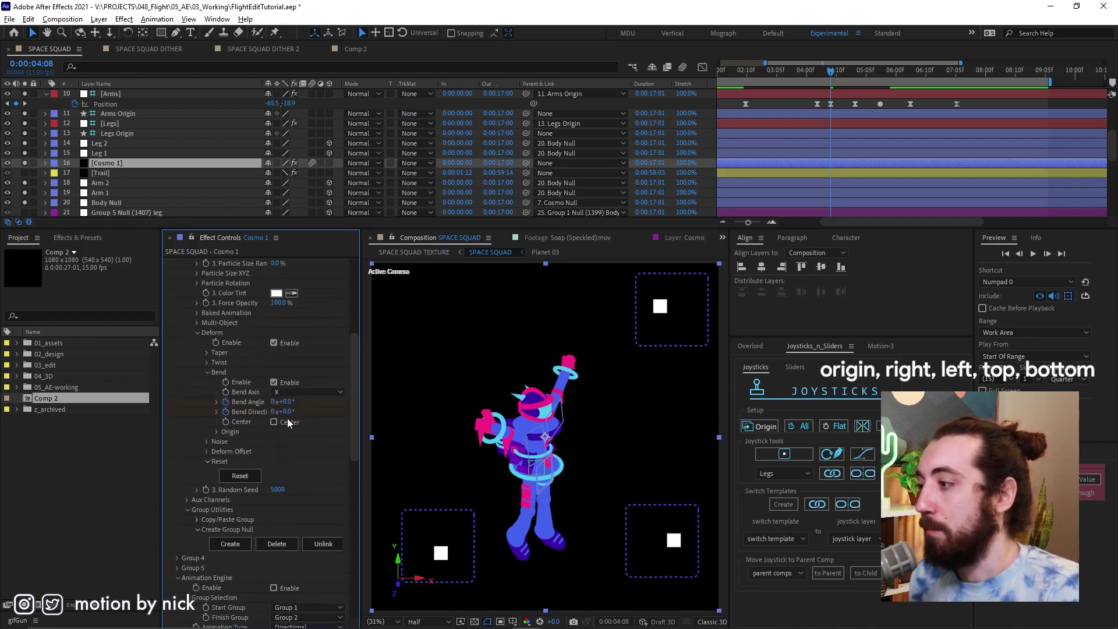
left_click_drag(289, 400, 250, 364)
key("ctrl+z")
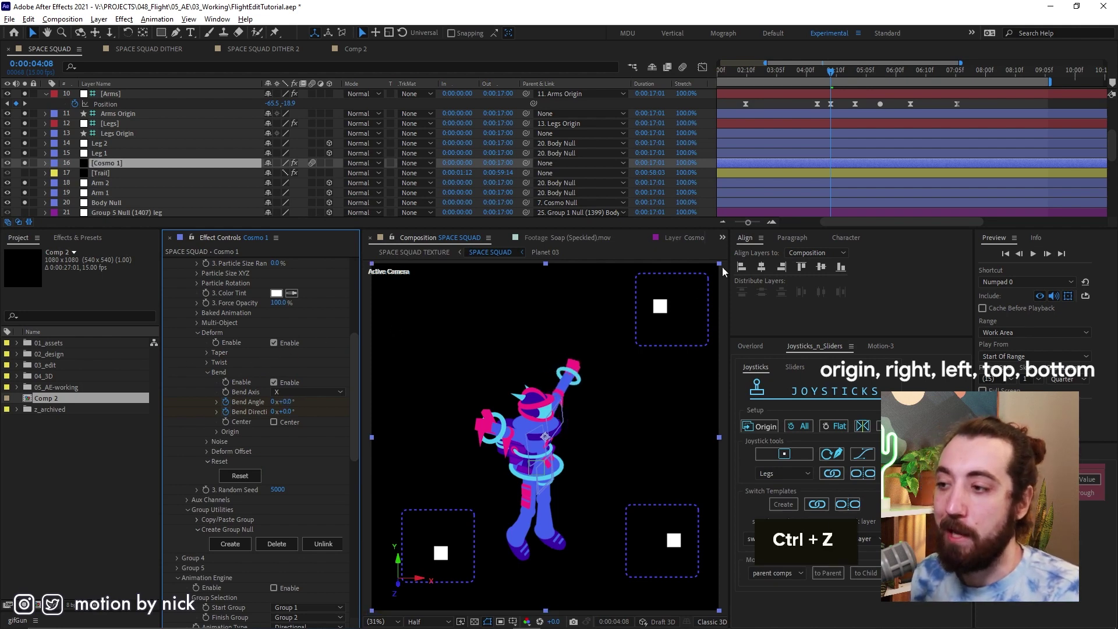
scroll(817, 154, "up", 1)
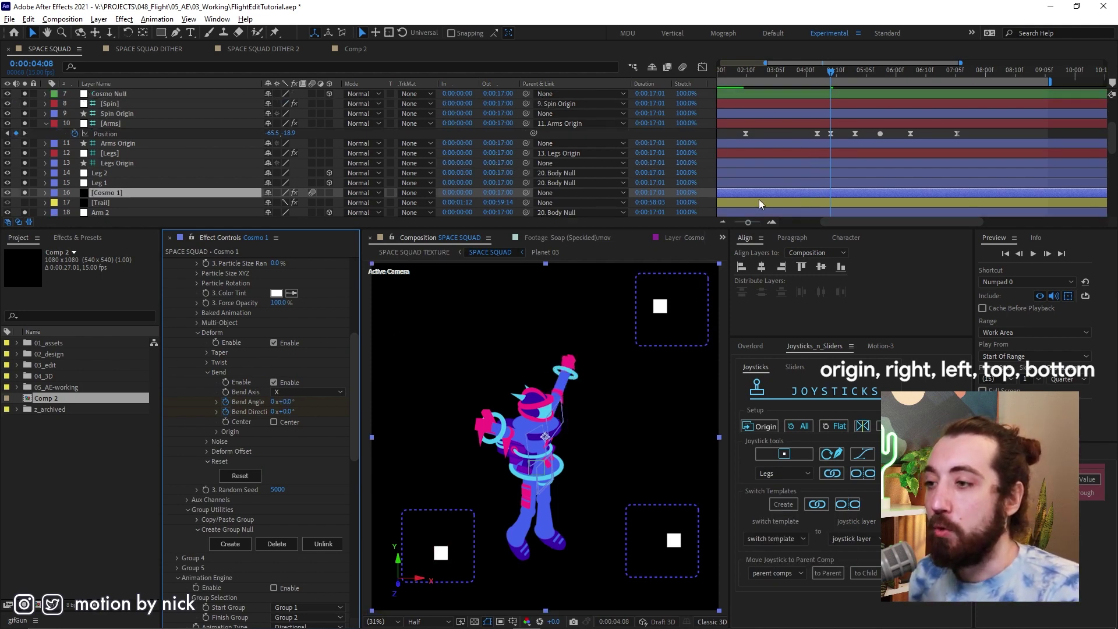